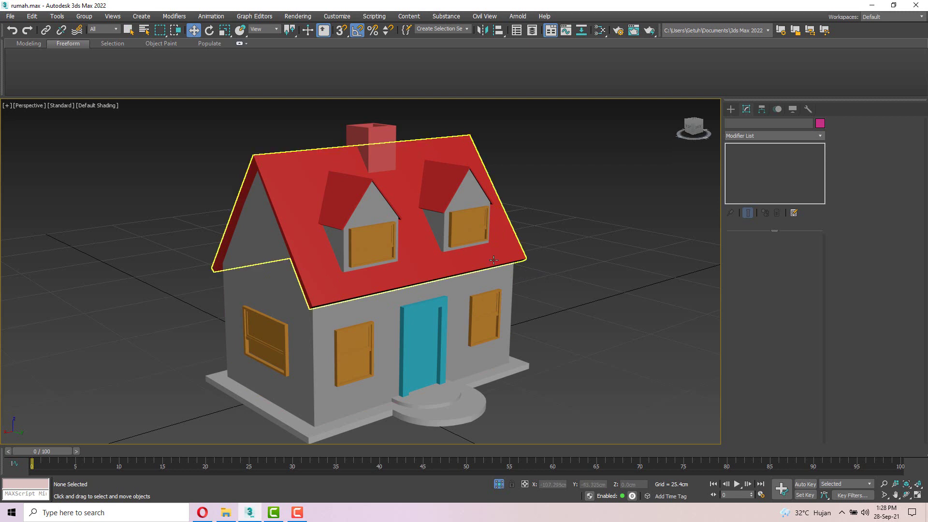
left_click(275, 223)
left_click(276, 224)
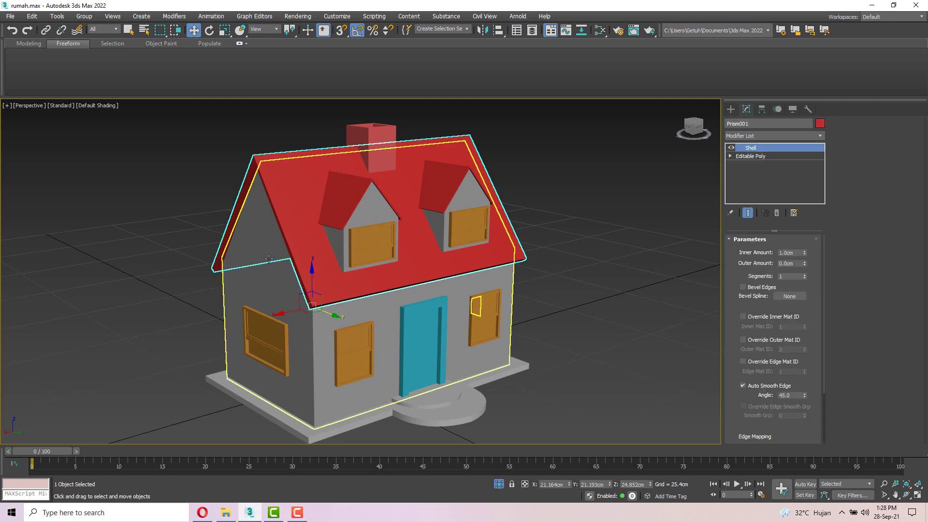
left_click(282, 200)
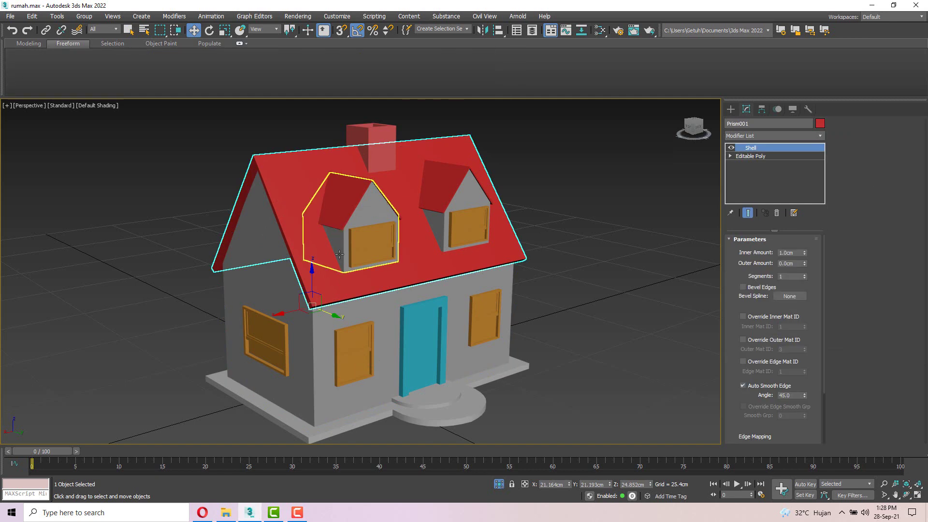
left_click(401, 349)
left_click(356, 351)
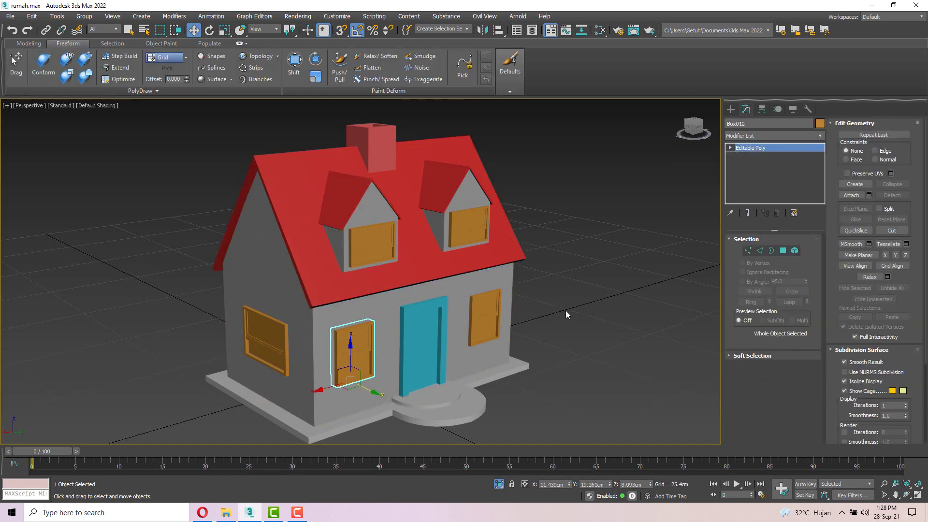
left_click(567, 310)
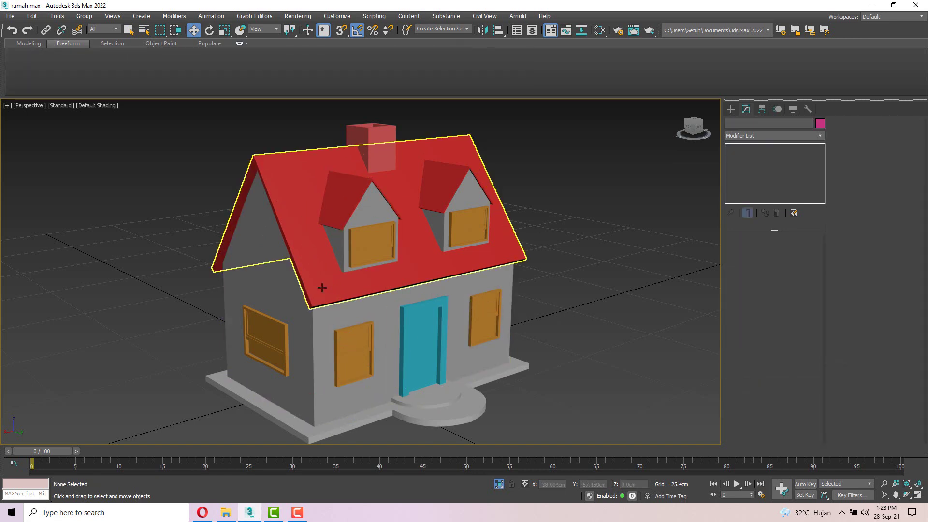
left_click(273, 290)
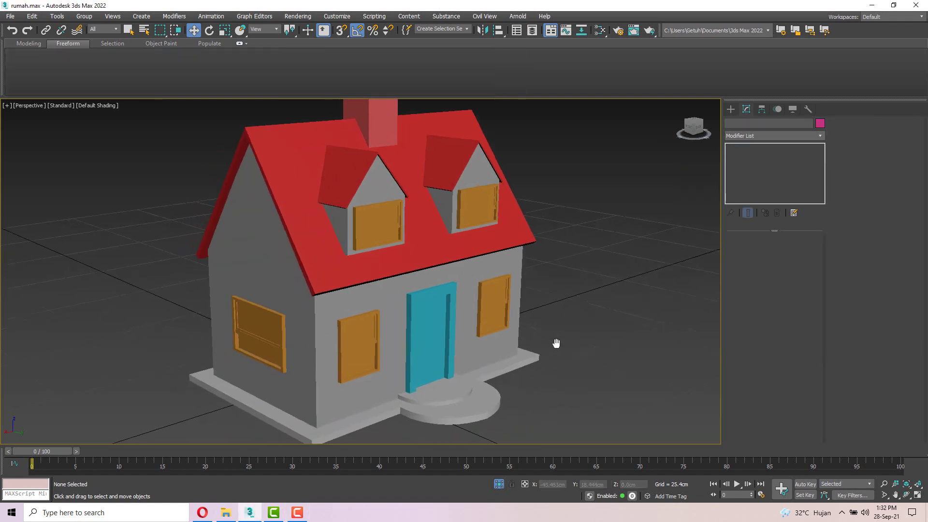
Isolate the grey house body so that only the walls object is shown, and keep it selected
middle_click_drag(556, 343, 581, 321, "alt")
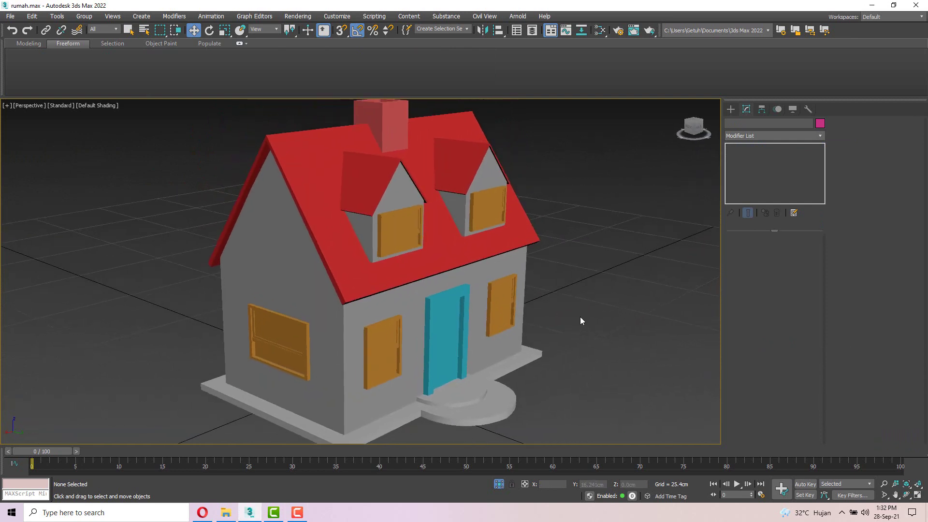
left_click(268, 251)
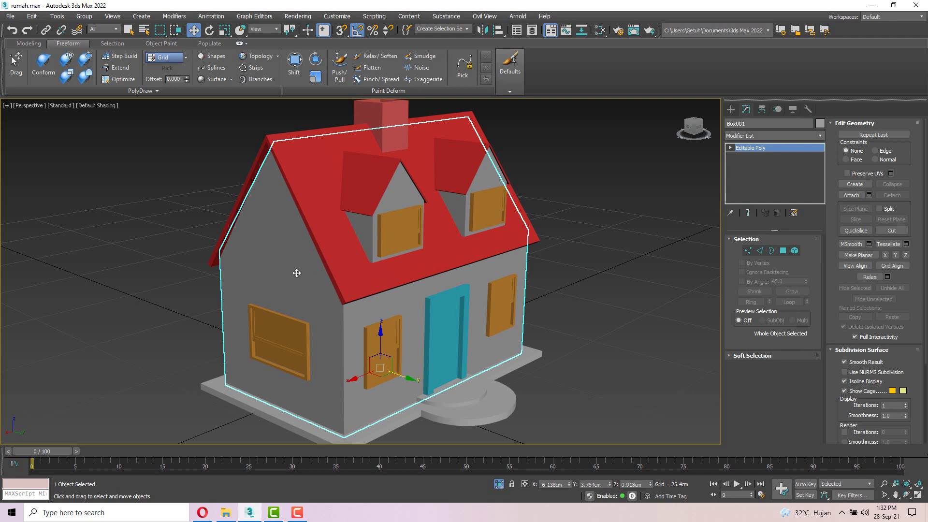
right_click(296, 273)
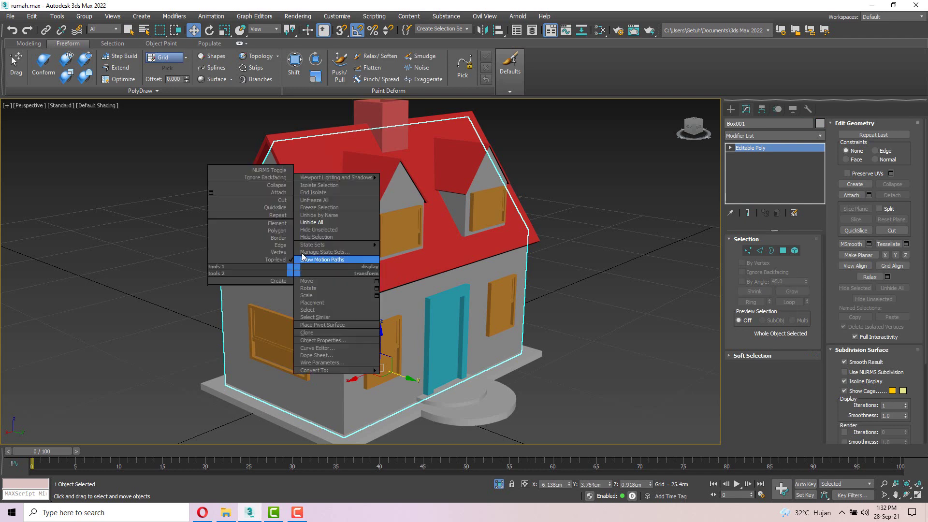
left_click(314, 187)
mouse_move(491, 268)
middle_mouse_down("alt")
mouse_move(469, 280)
mouse_move(574, 267)
mouse_move(503, 266)
middle_mouse_up("alt")
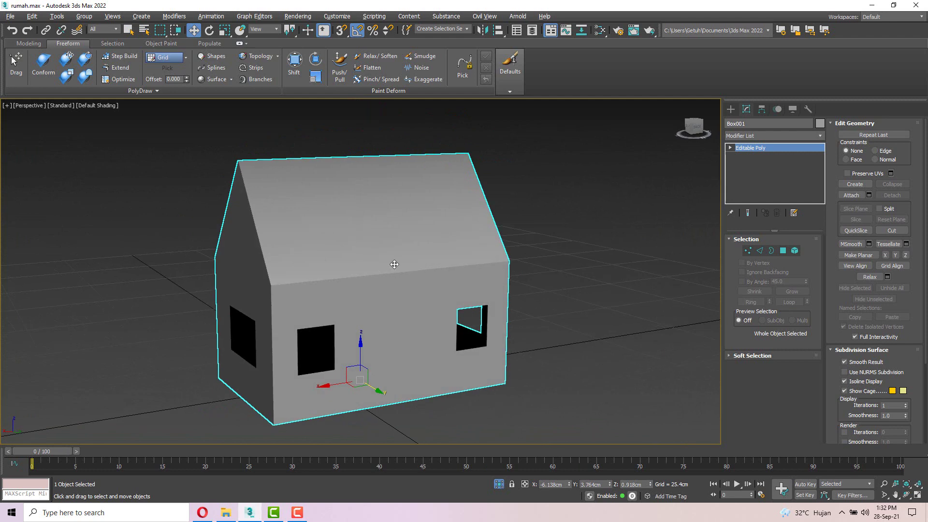
middle_click_drag(395, 264, 398, 271, "alt")
left_click(575, 234)
left_click(366, 233)
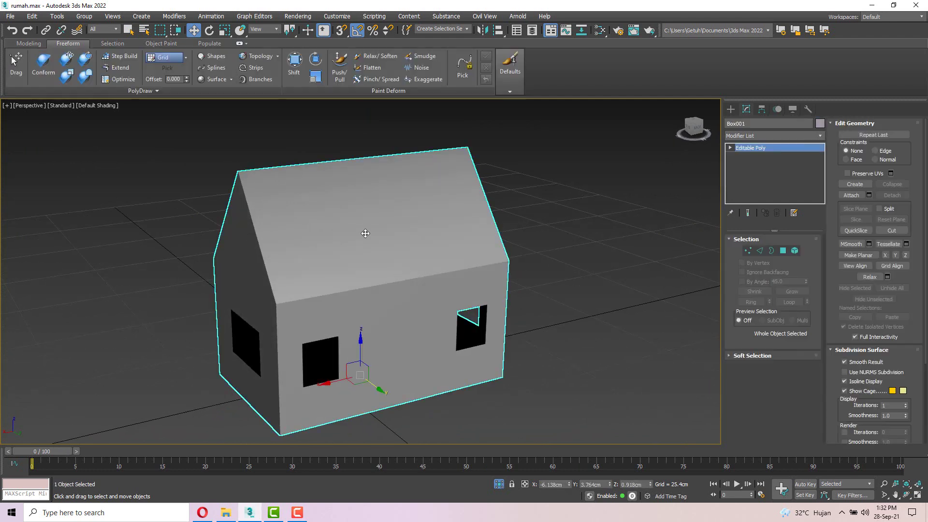
Delete the six sloped roof polygons on both sides of the house body
left_click(784, 251)
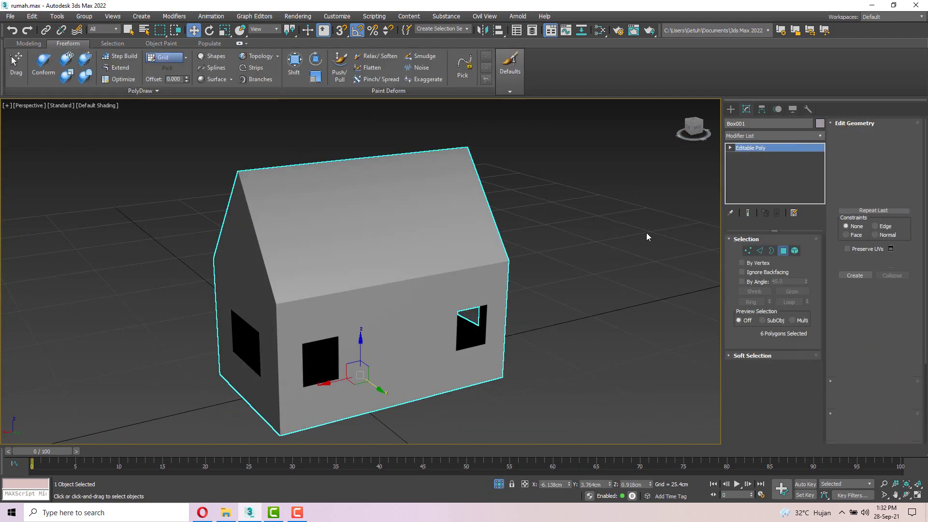
middle_click_drag(567, 225, 596, 226, "alt")
left_click(596, 226)
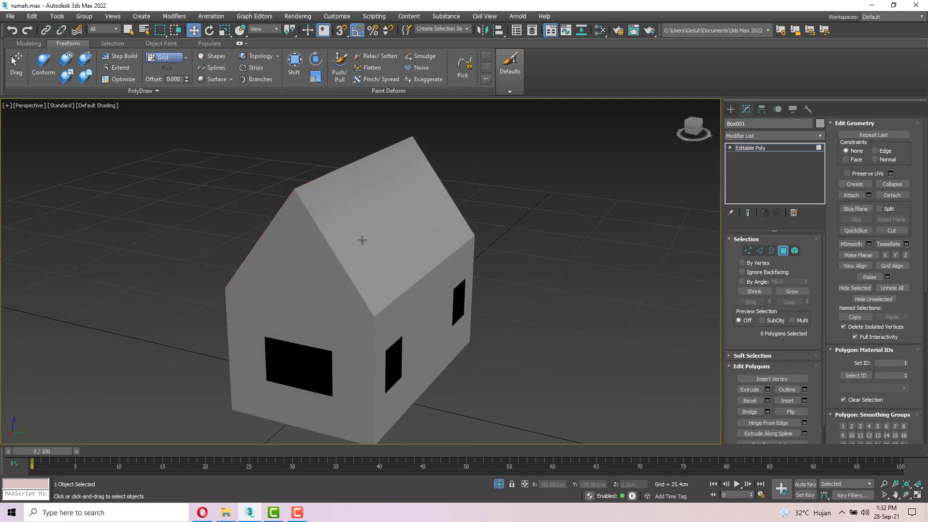
left_click(362, 240)
middle_click_drag(460, 230, 426, 244, "alt")
left_click(426, 244, "ctrl")
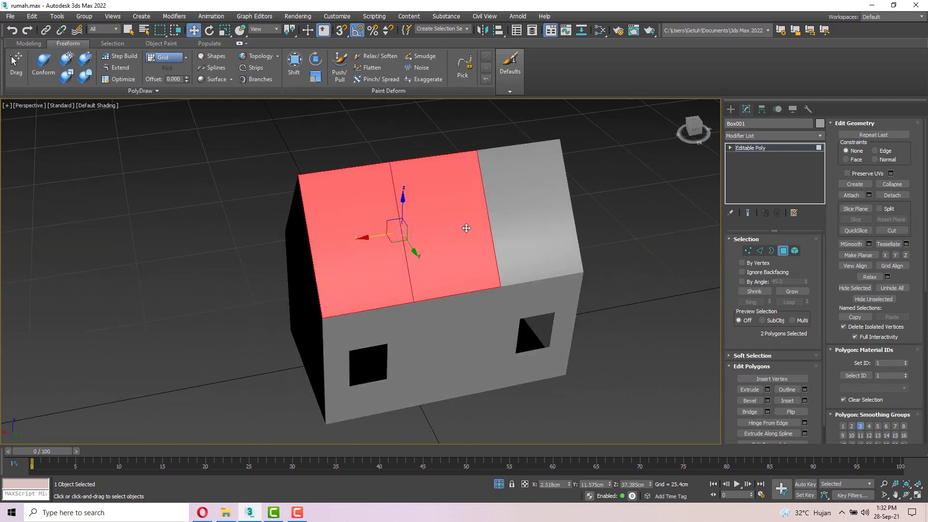
left_click(518, 218, "ctrl")
middle_click_drag(517, 219, 535, 239, "alt")
left_click(314, 207, "ctrl")
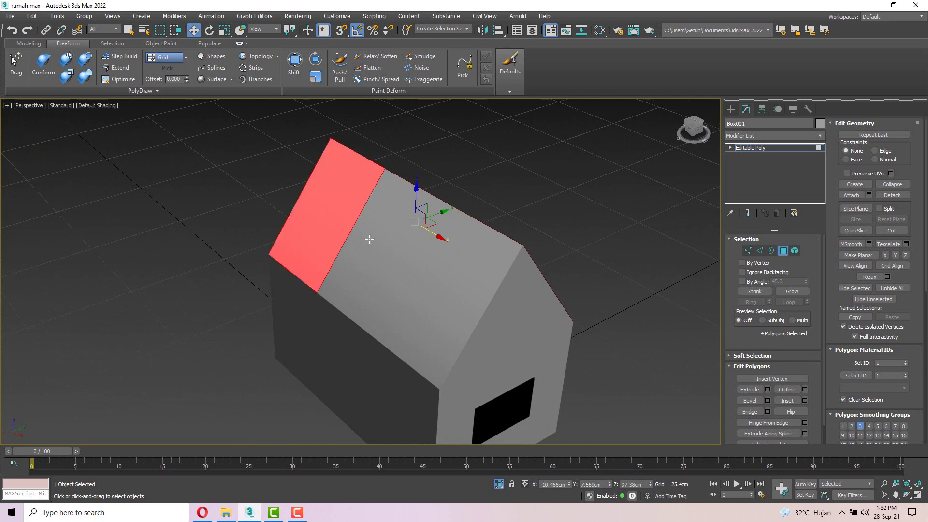
left_click(369, 238, "ctrl")
left_click(455, 268, "ctrl")
middle_click_drag(455, 268, 553, 313, "alt")
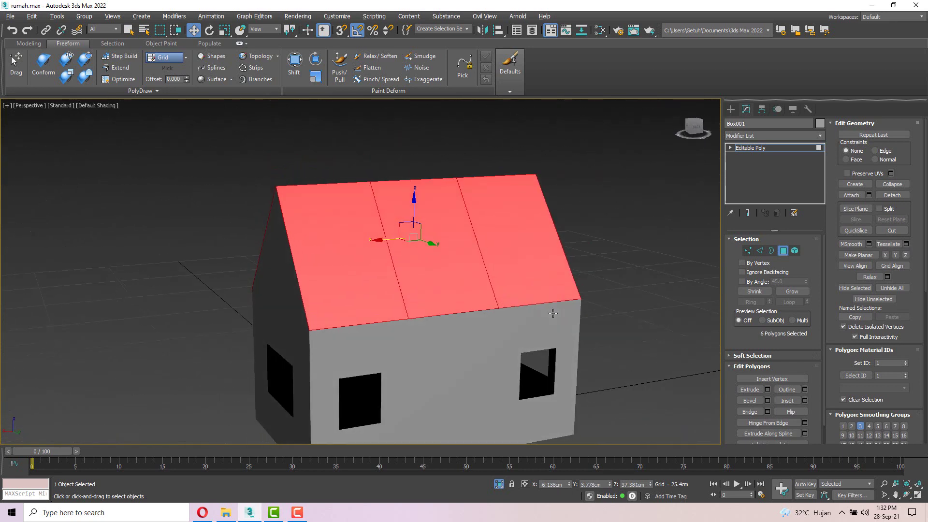
key("Delete")
Delete the six floor polygons on the underside of the house body and leave polygon editing
scroll(486, 307, "down", 3)
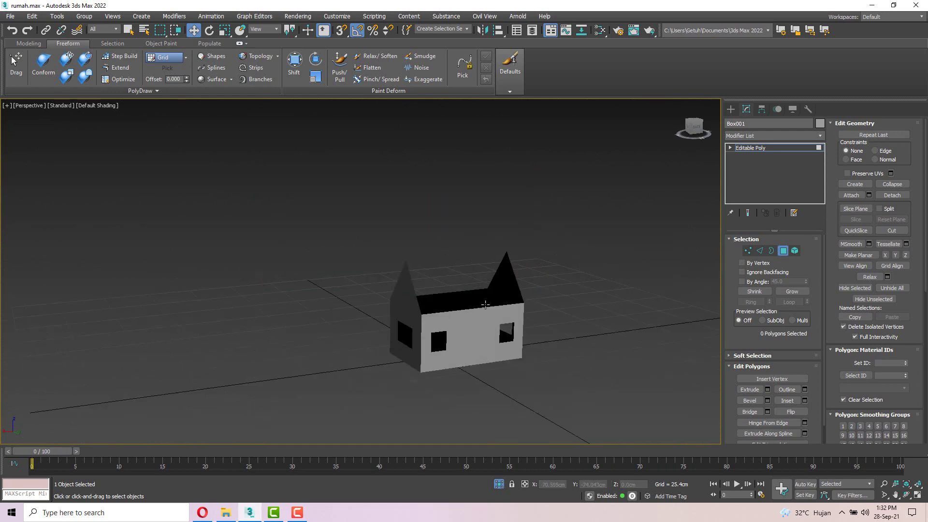
middle_click_drag(486, 306, 464, 271, "alt")
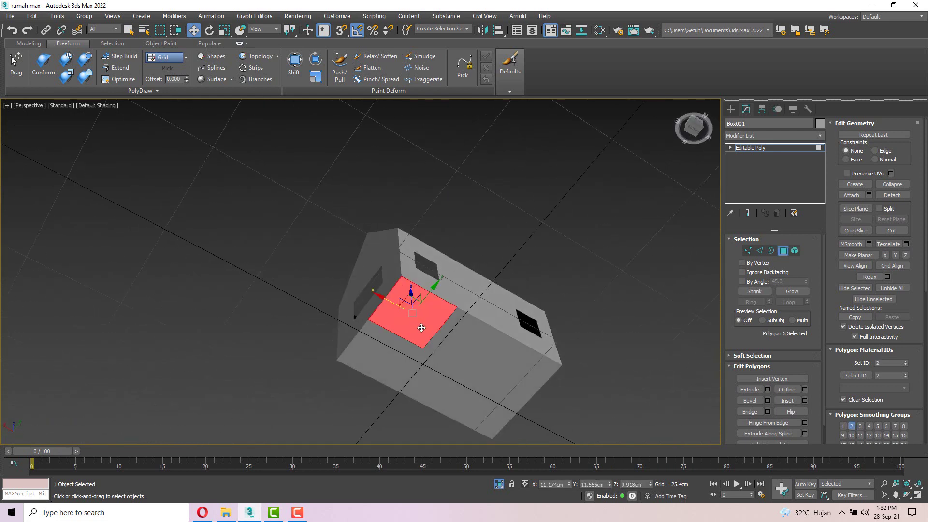
left_click(420, 327)
left_click(391, 343, "ctrl")
left_click(479, 345, "ctrl")
left_click(438, 380, "ctrl")
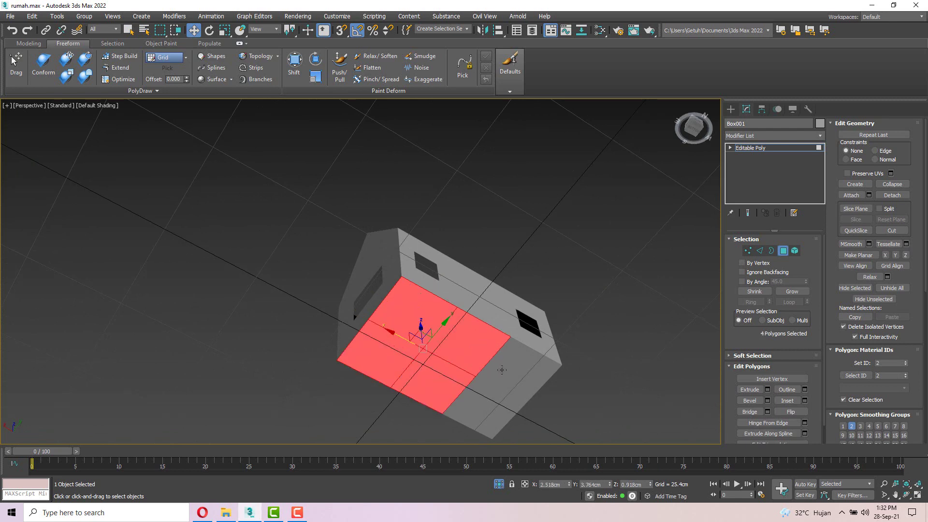
left_click(503, 370, "ctrl")
left_click(491, 407, "ctrl")
middle_click_drag(540, 357, 548, 387, "alt")
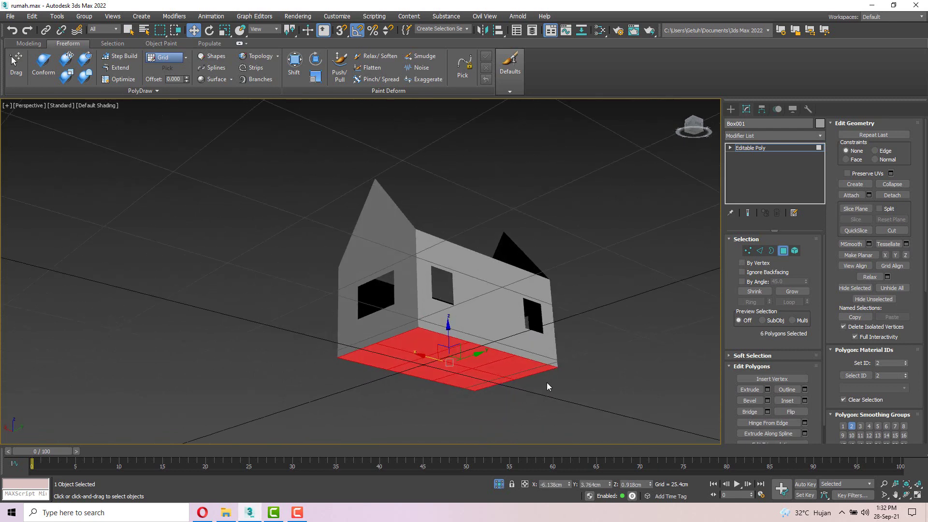
key("Delete")
middle_click_drag(539, 284, 623, 283, "alt")
left_click(784, 250)
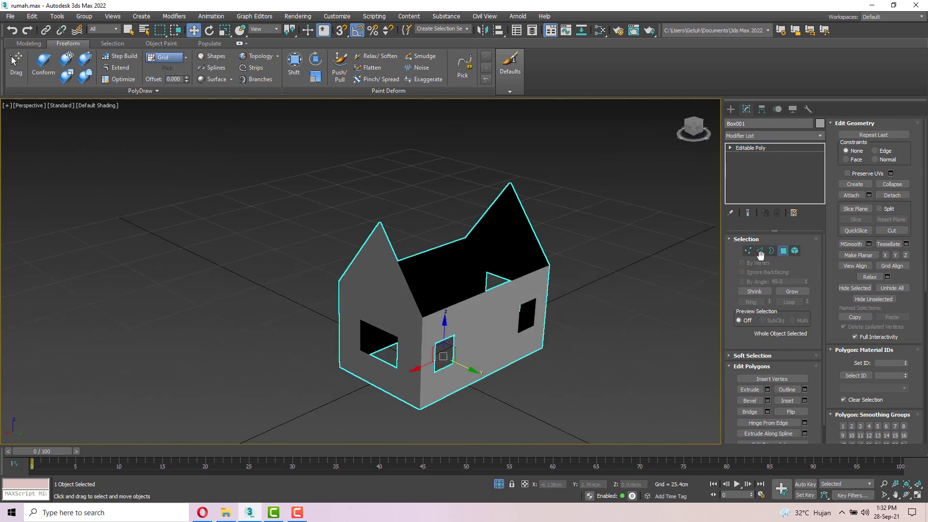
left_click(616, 312)
Add an Unwrap UVW modifier to the house body
left_click(470, 369)
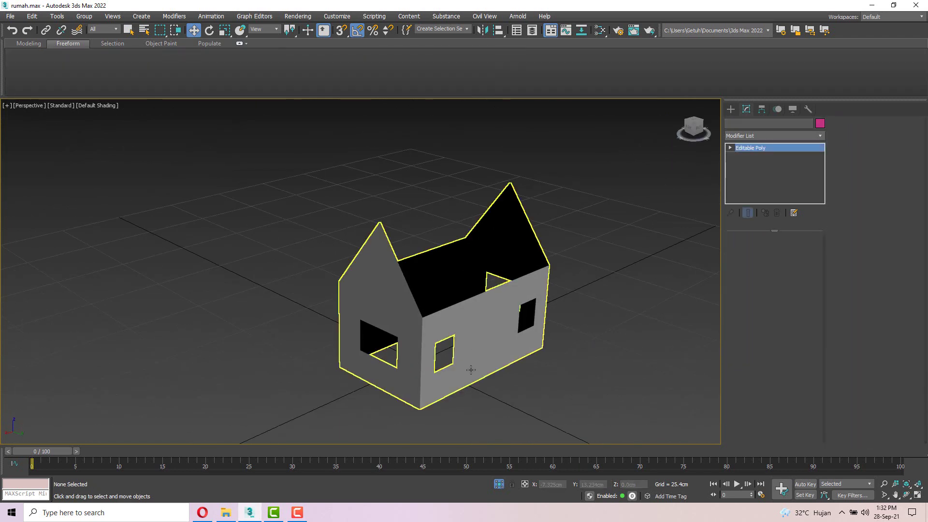
mouse_move(471, 369)
middle_mouse_down("alt")
mouse_move(574, 363)
mouse_move(468, 370)
middle_mouse_up("alt")
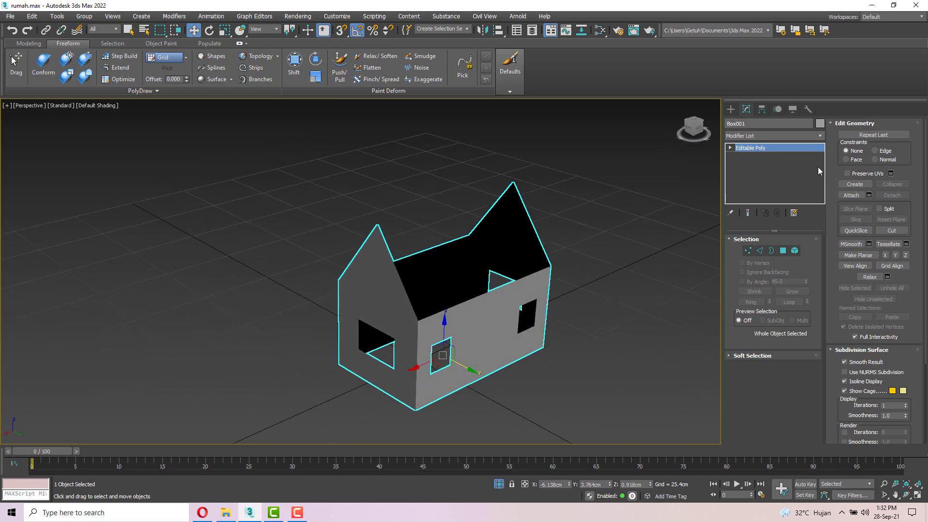
left_click(755, 136)
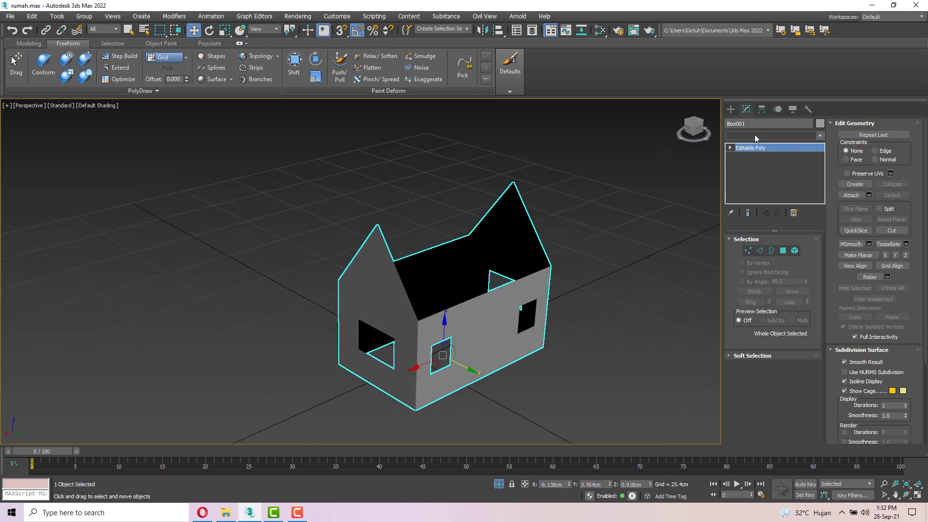
left_click(755, 135)
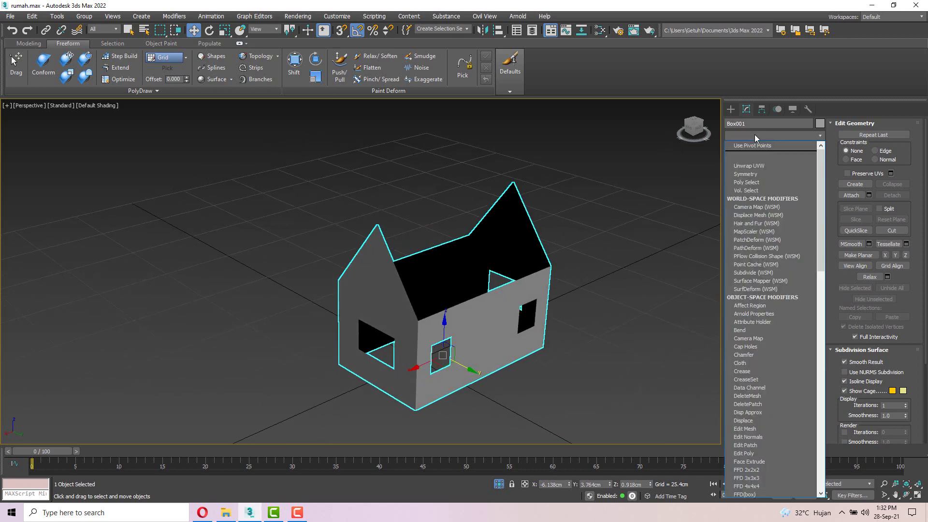
key("u")
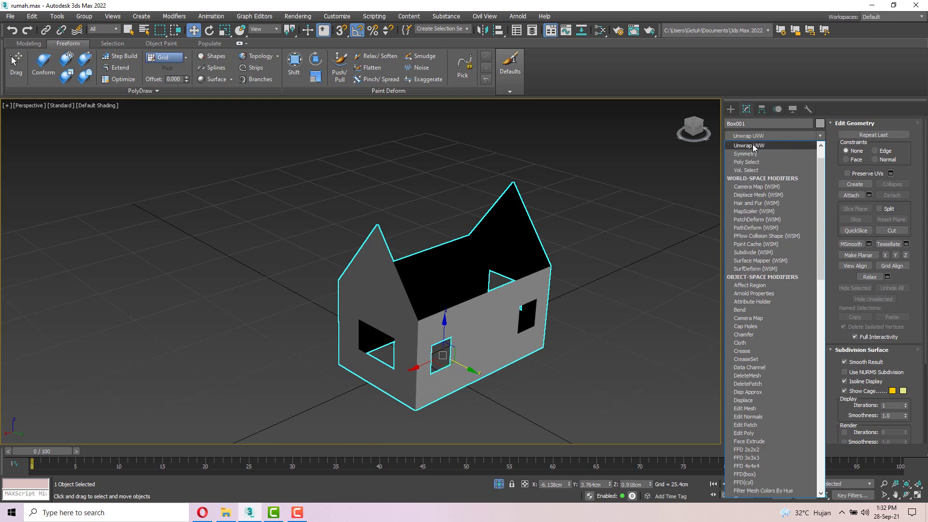
key("u")
key("u")
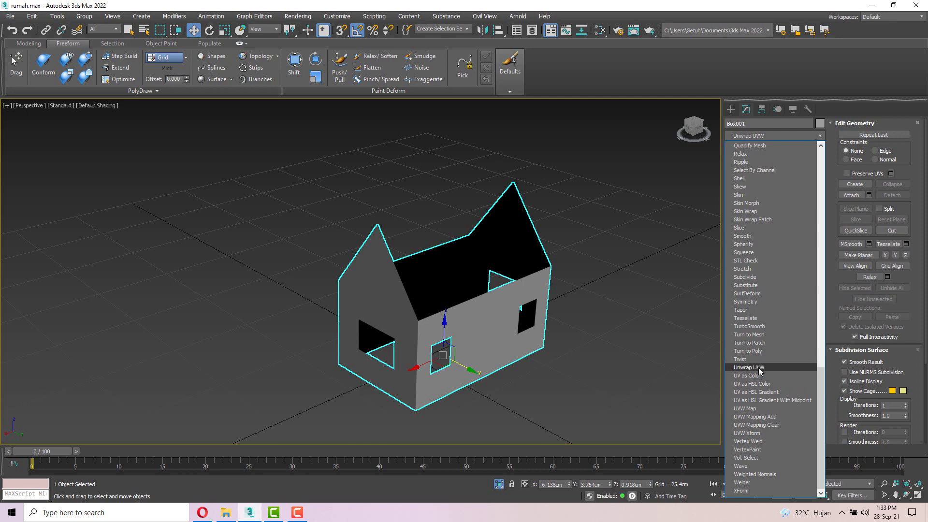
left_click(749, 368)
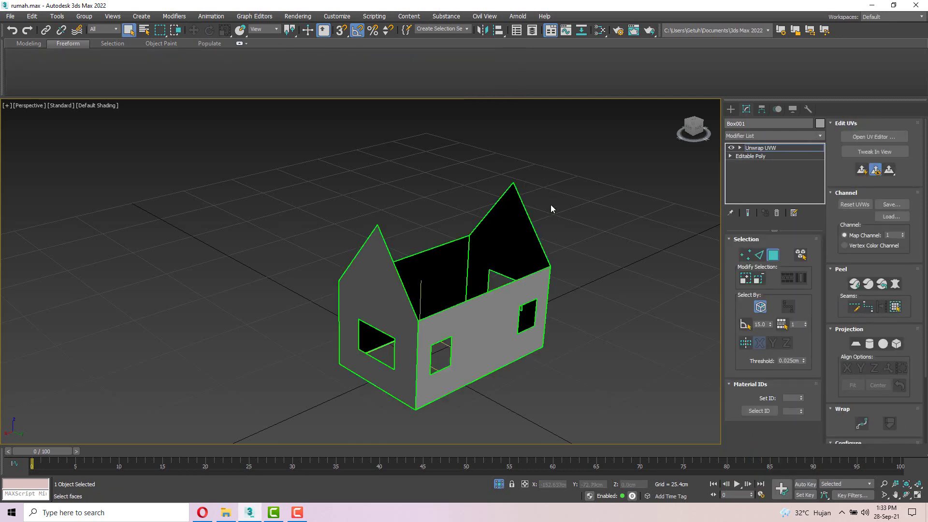
Open the UV editor for the house body and fit the whole UV layout in view
middle_click_drag(627, 251, 565, 236)
left_click(858, 136)
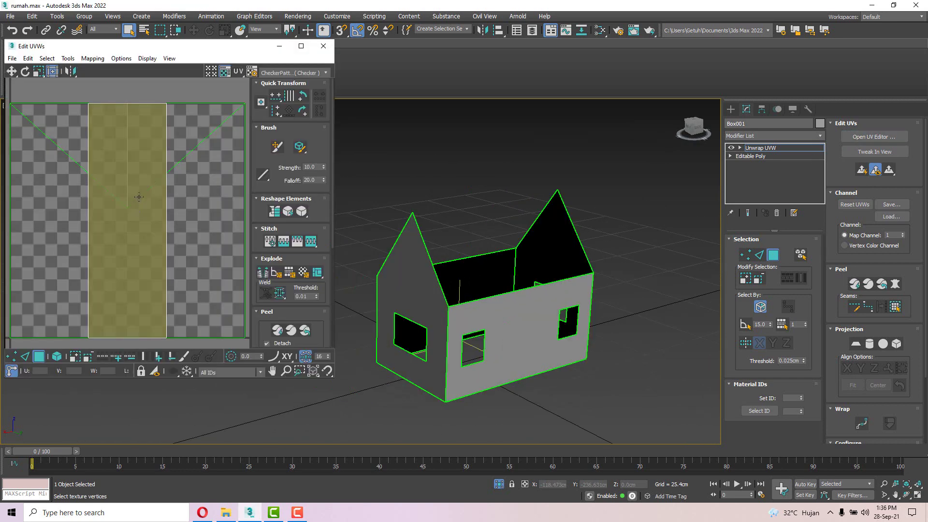
scroll(139, 194, "down", 3)
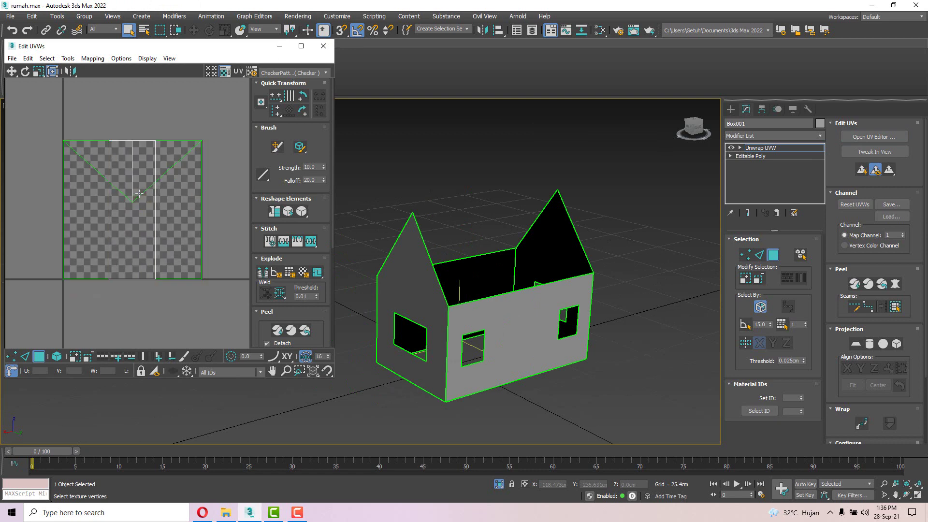
left_click(415, 272)
middle_click_drag(383, 193, 526, 147, "alt")
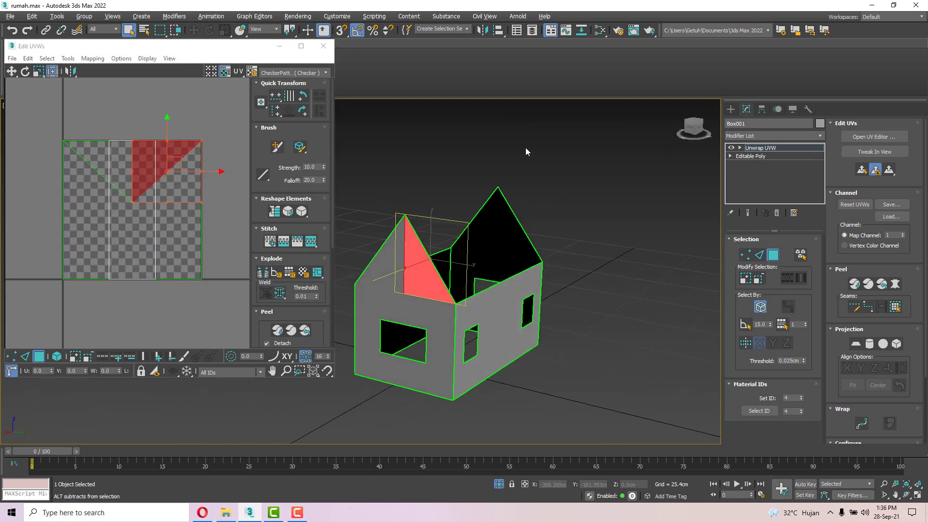
left_click(759, 257)
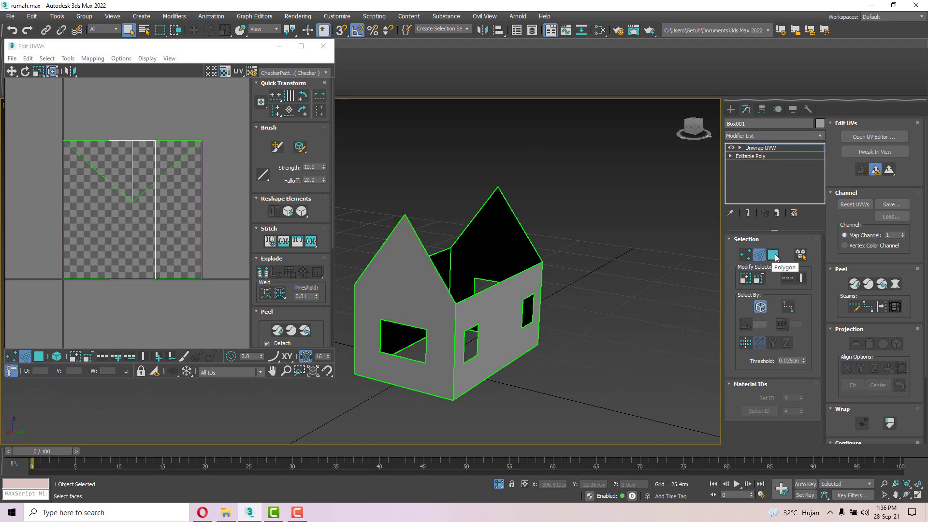
left_click(773, 256)
left_click(215, 141)
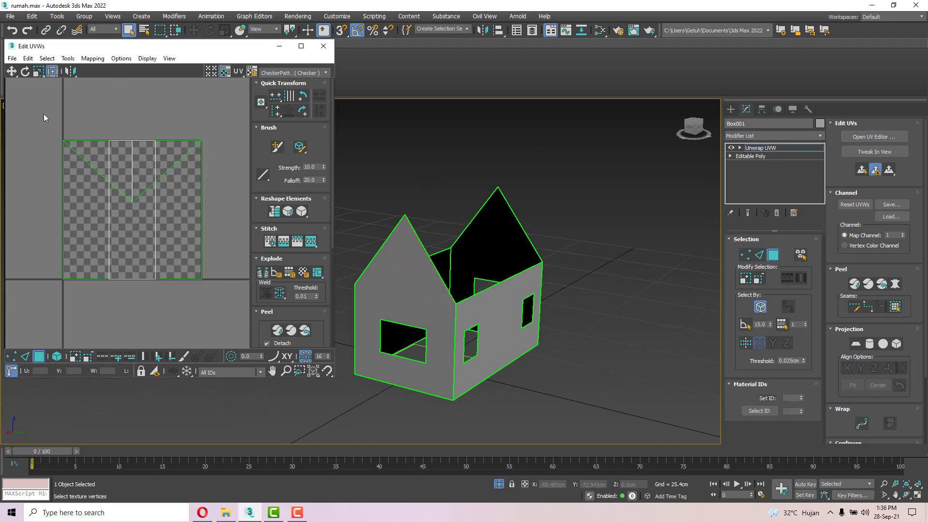
Select all faces of the house body and apply Flatten Mapping with a polygon angle threshold of 45 and spacing of 0.001
key("ctrl+a")
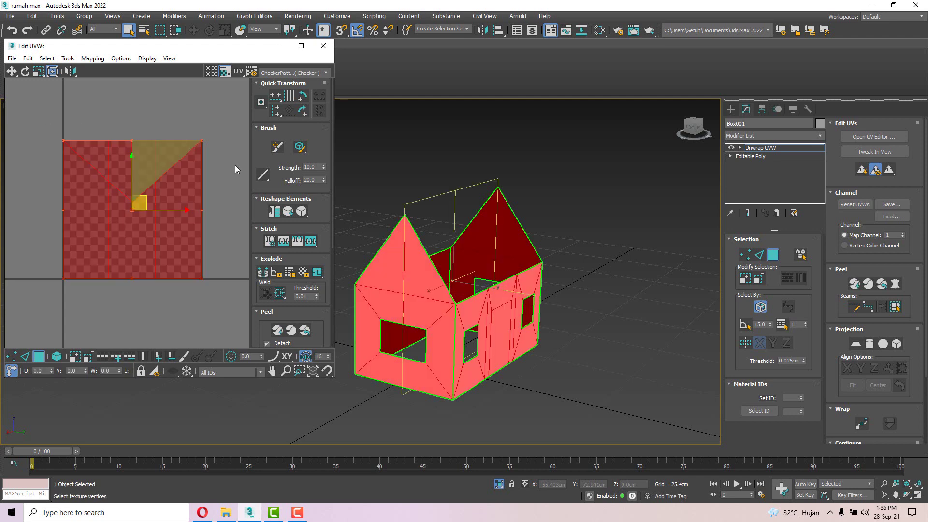
mouse_move(414, 280)
middle_mouse_down("alt")
mouse_move(402, 231)
mouse_move(410, 285)
middle_mouse_up("alt")
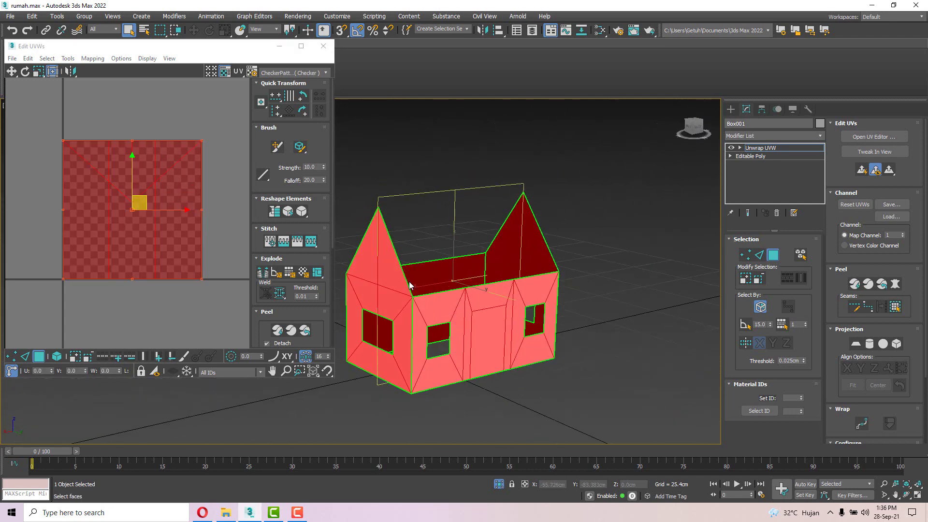
left_click(92, 59)
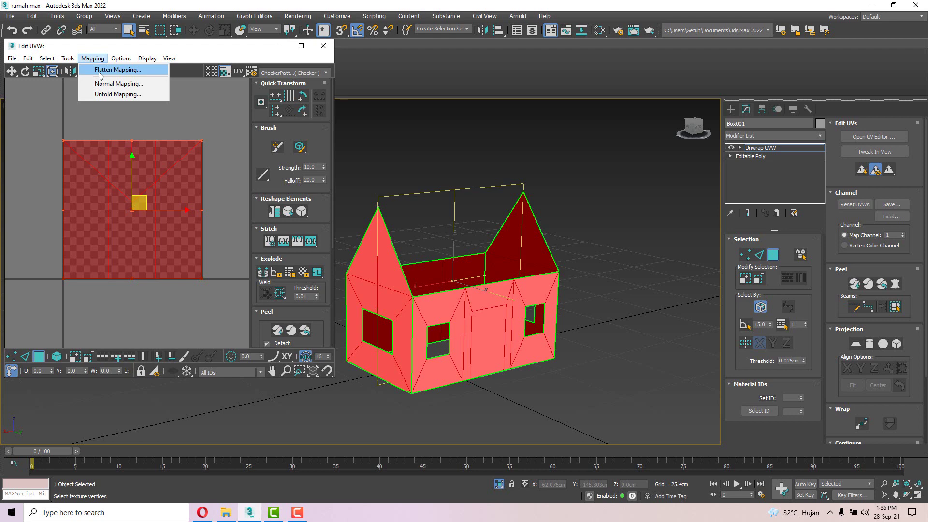
left_click(100, 73)
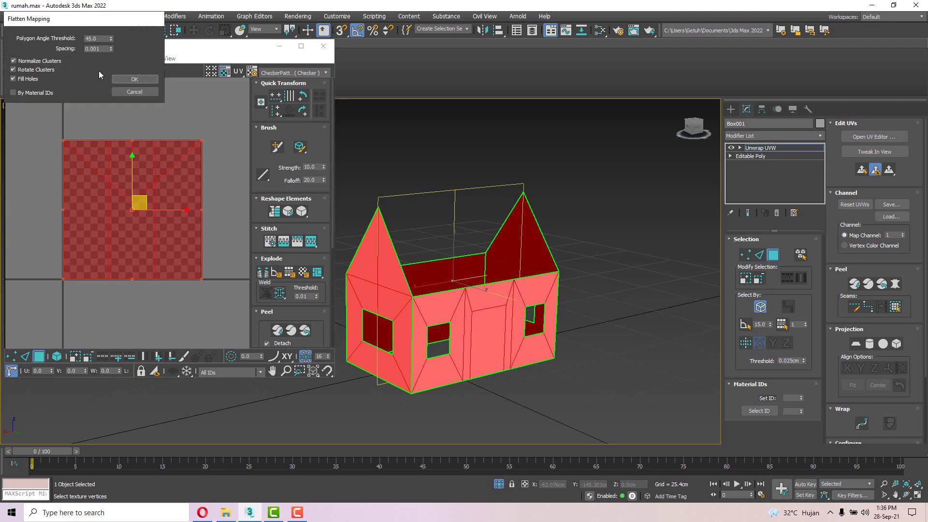
left_click(134, 79)
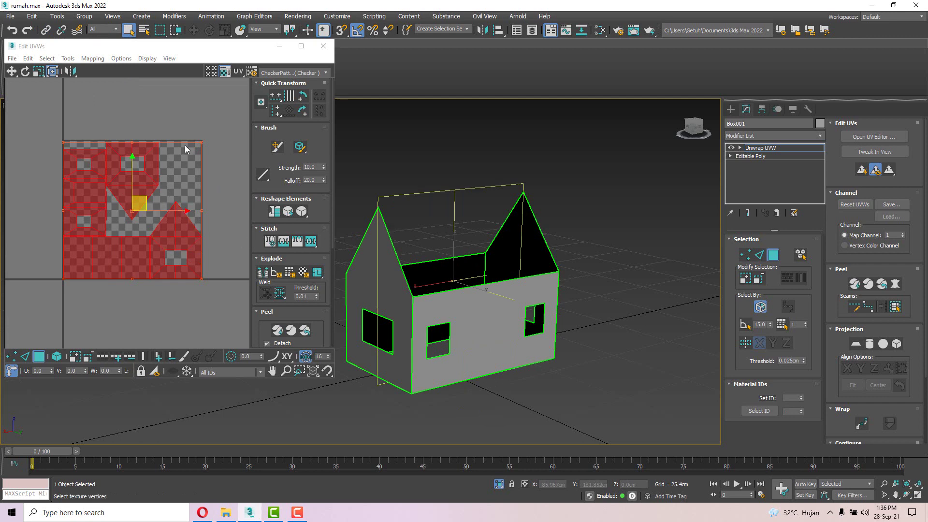
left_click(167, 133)
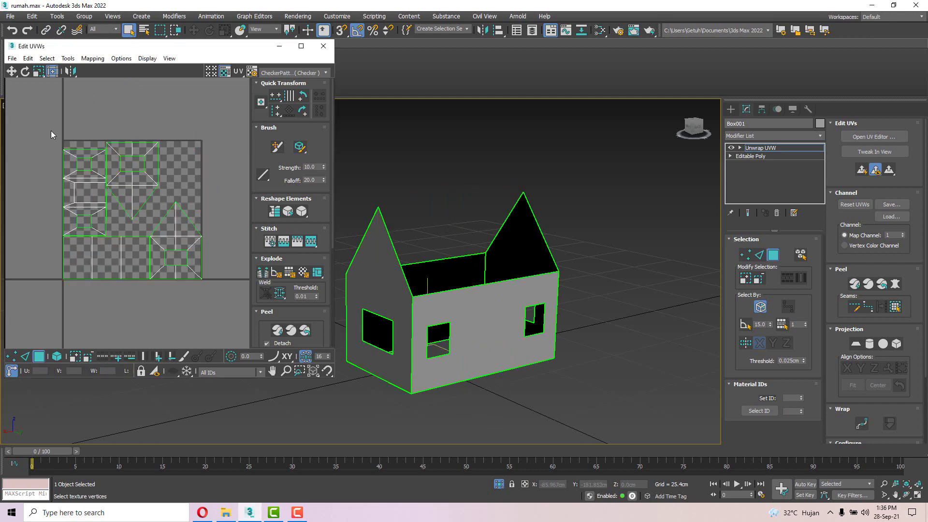
Select single polygons of the windowless three-panel wall shell in turn to check which wall faces they match on the model
left_click(70, 273)
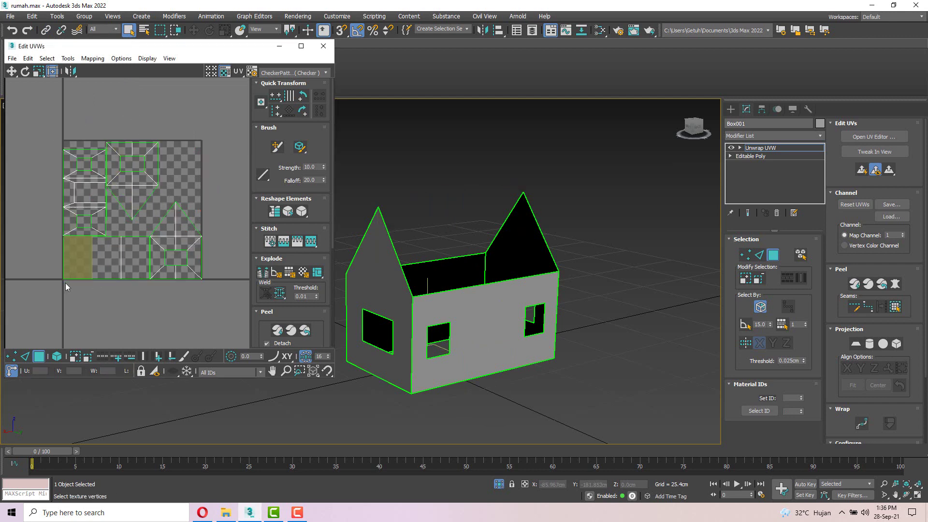
left_click(65, 282)
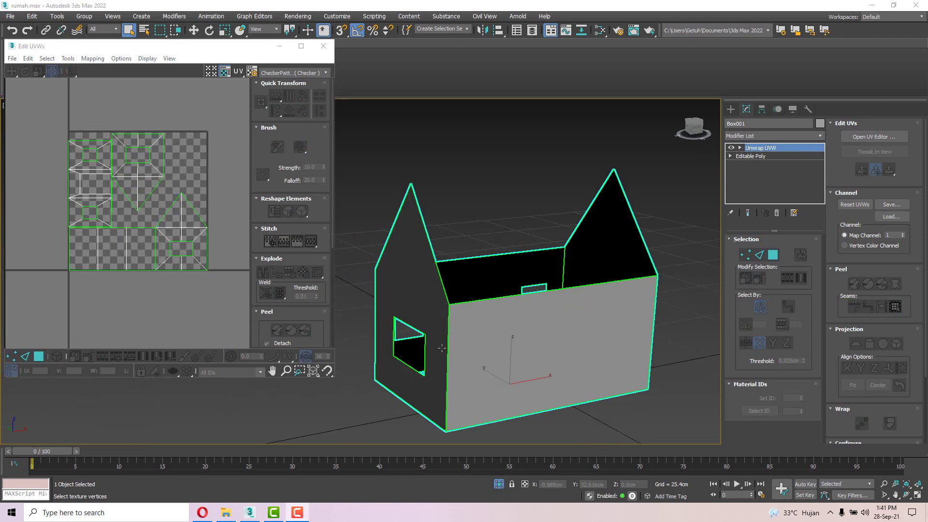
middle_click_drag(435, 338, 440, 283, "alt")
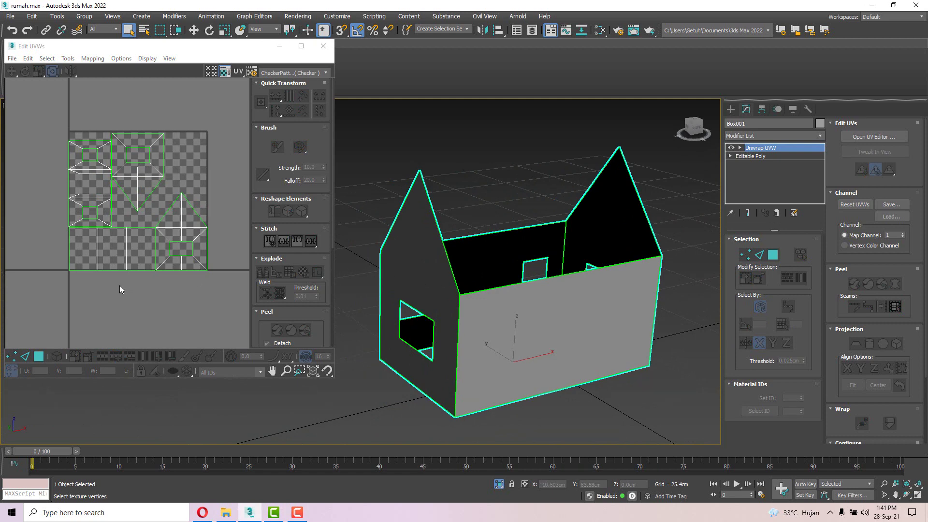
left_click(40, 359)
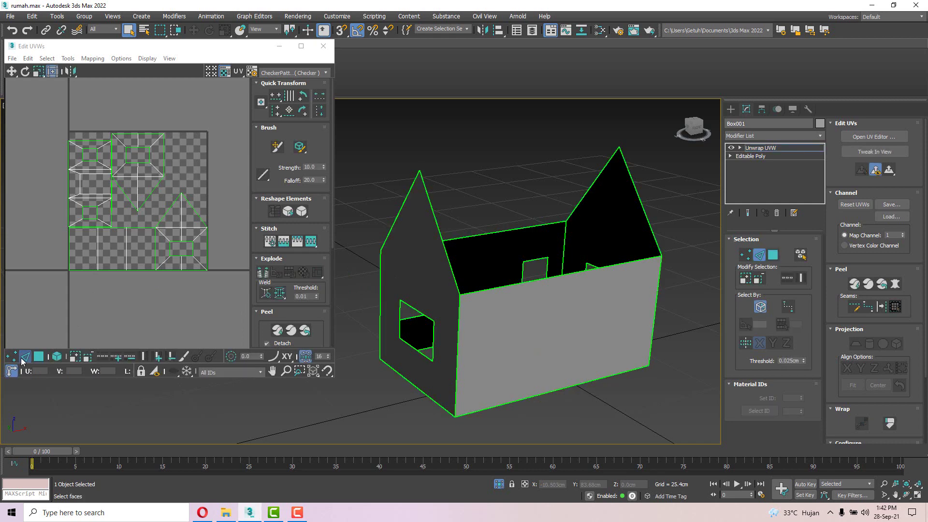
left_click(10, 357)
left_click(57, 357)
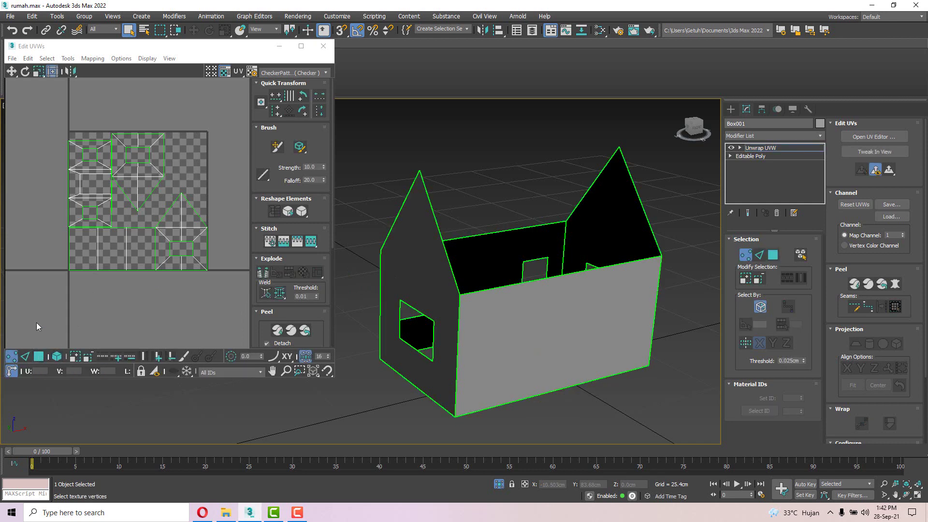
left_click(40, 357)
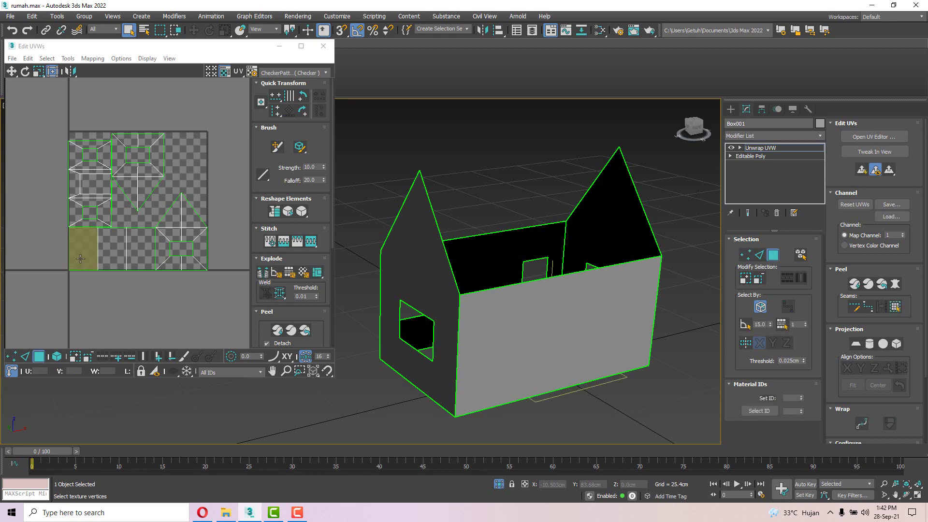
left_click(80, 259)
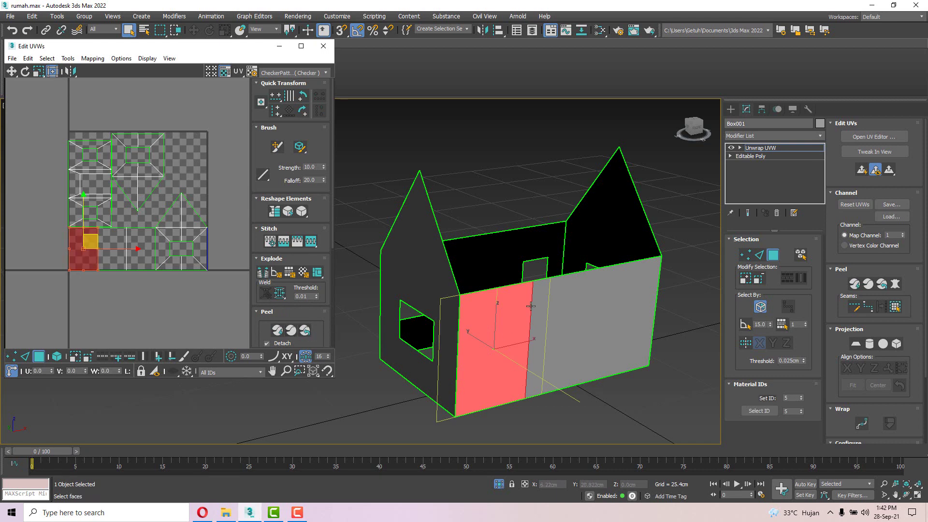
middle_click_drag(555, 264, 547, 254, "alt")
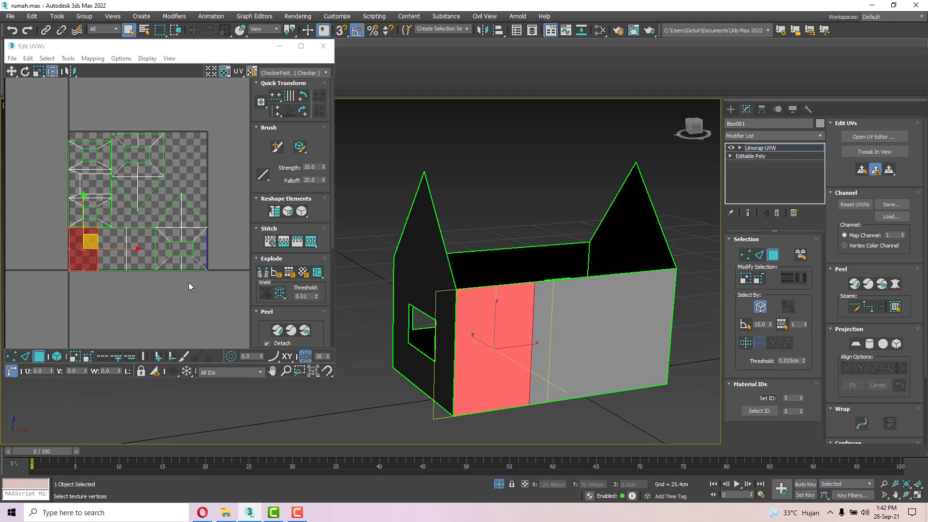
left_click(136, 308)
left_click(112, 249)
left_click(145, 253)
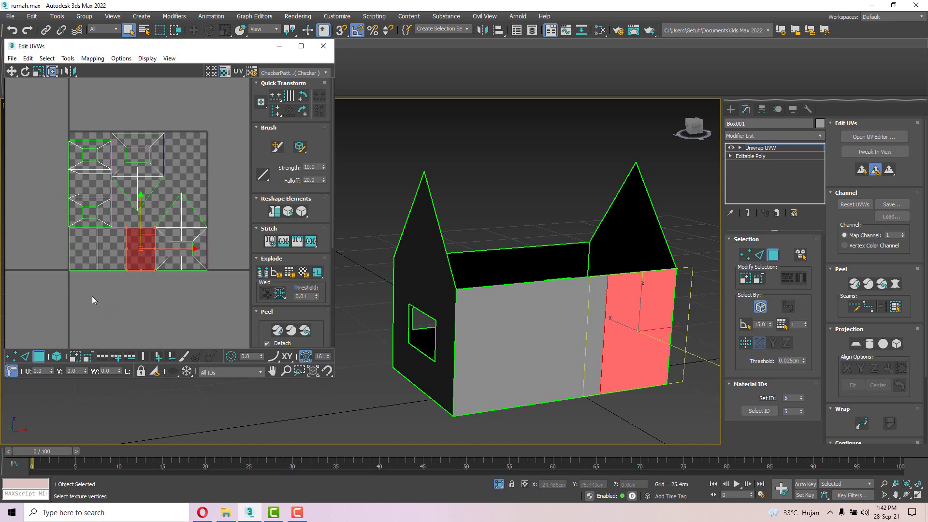
Enable whole-element selection and move the windowless three-panel wall shell just below the checkered texture square
left_click(58, 358)
left_click(78, 327)
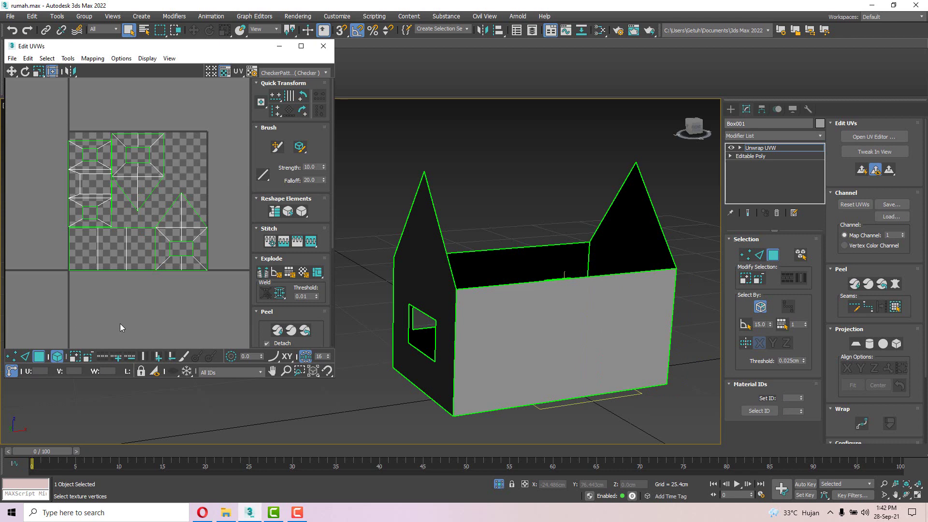
left_click(123, 258)
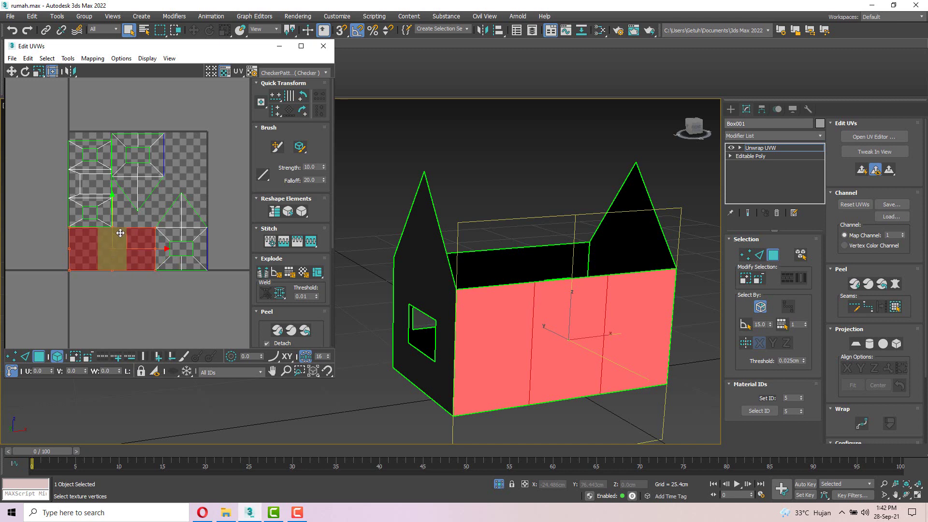
left_click_drag(119, 238, 93, 289)
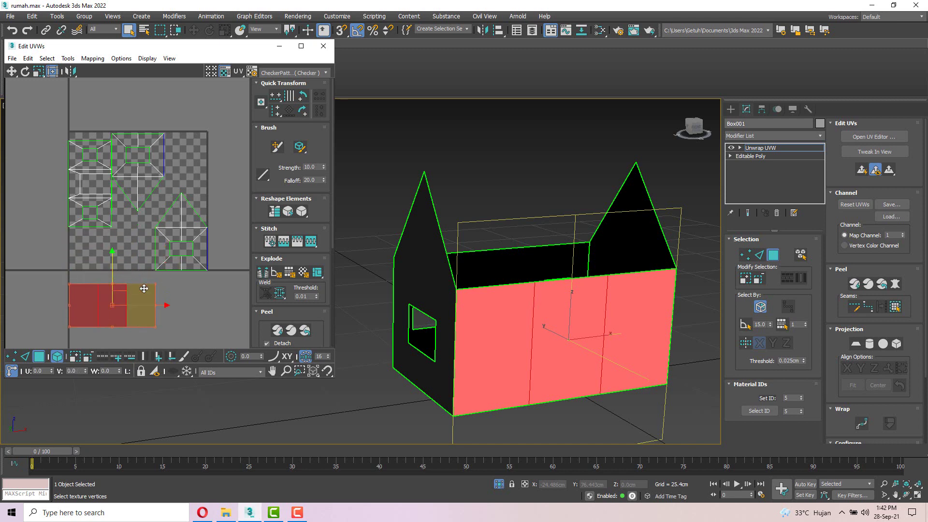
left_click(198, 295)
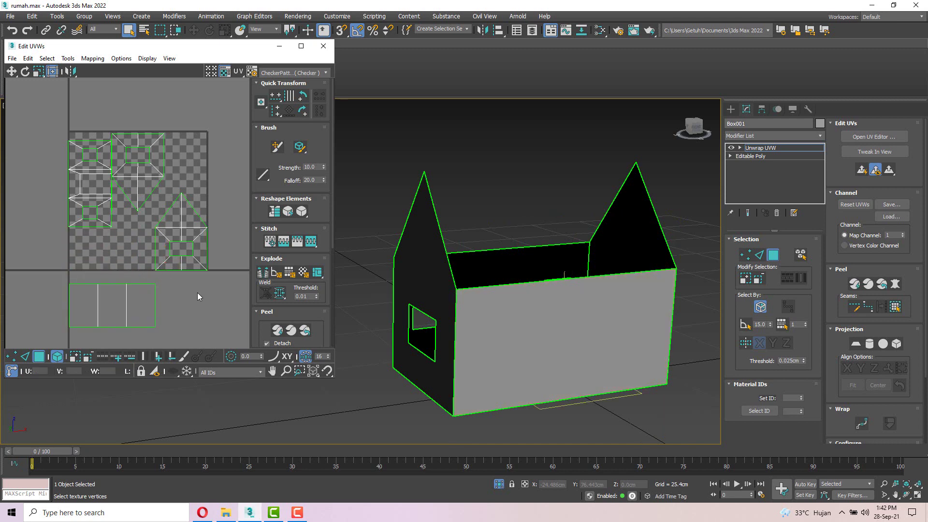
Move the inverted gable shell above the upright gable shell and the two-window side wall shell past the texture square's left edge
left_click(187, 261)
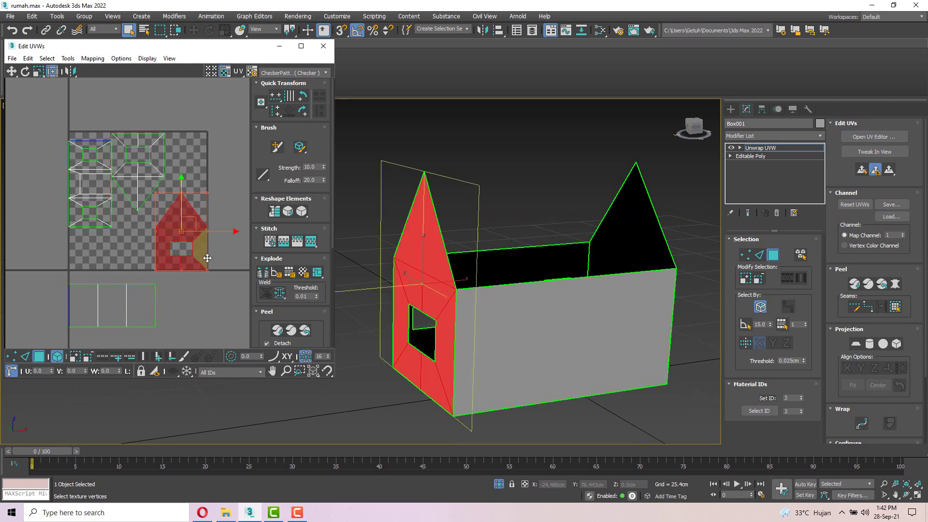
left_click(149, 168)
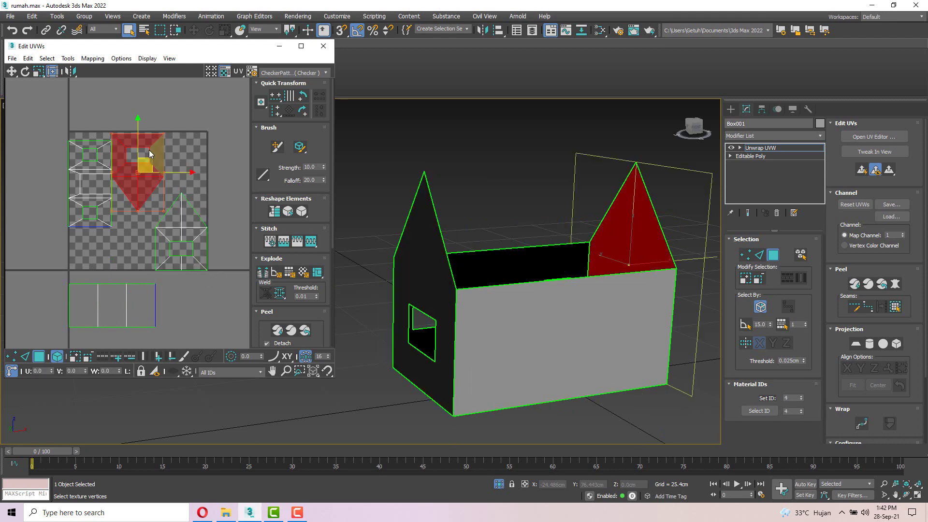
left_click_drag(151, 169, 202, 152)
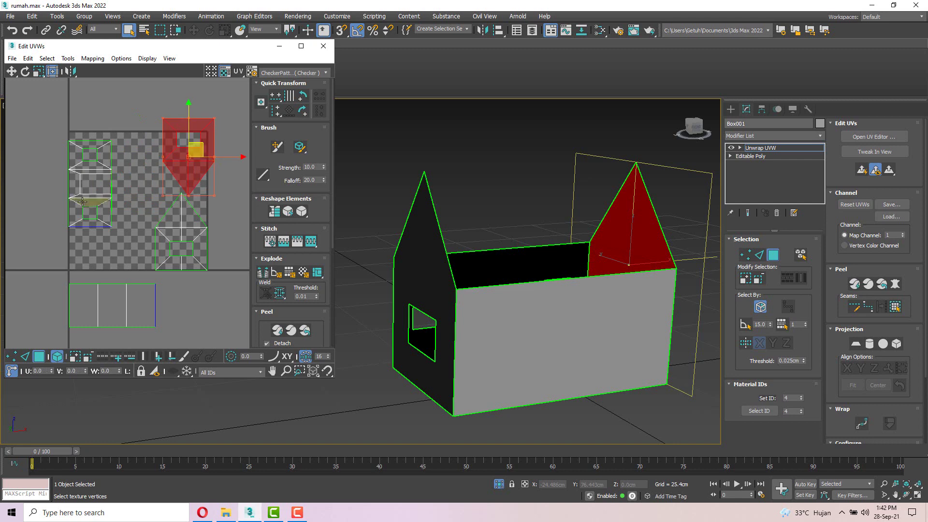
left_click_drag(96, 188, 23, 201)
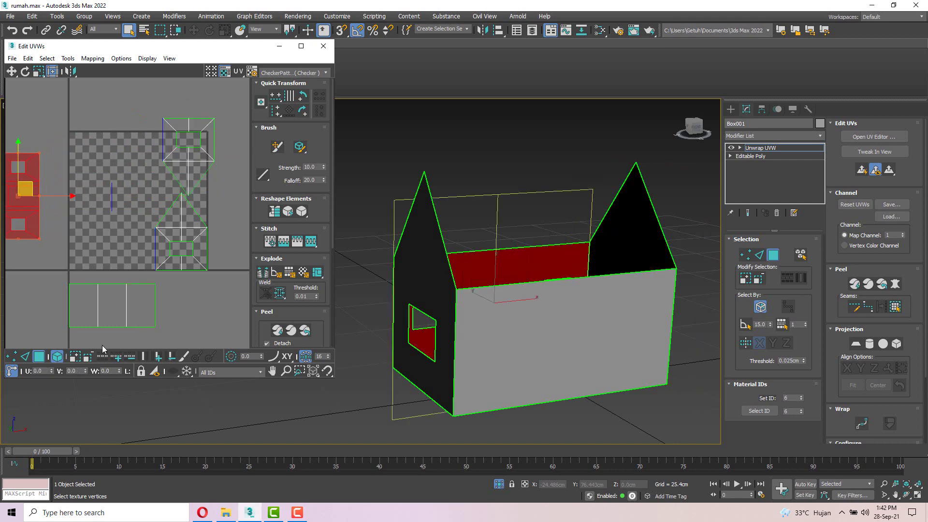
left_click(48, 358)
left_click(220, 298)
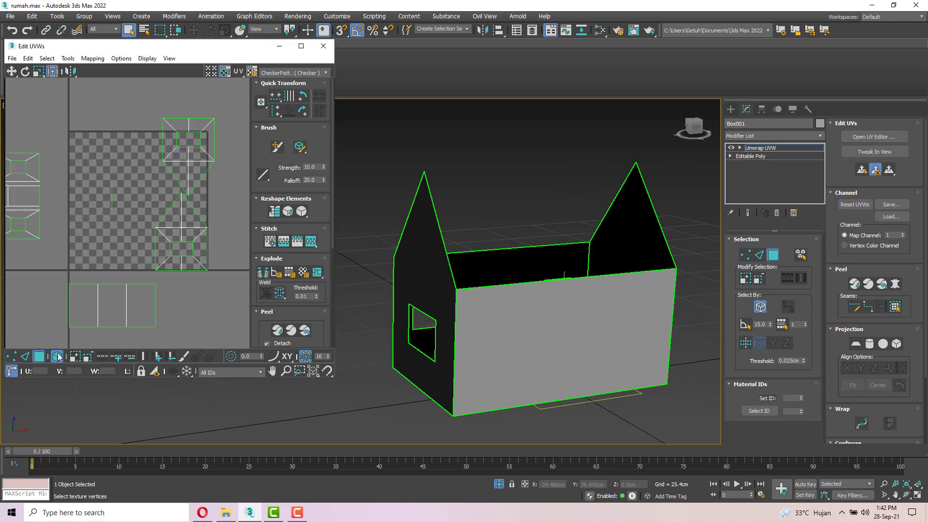
Compare whole-element selection with single-polygon selection on the upright gable wall shell
left_click(39, 357)
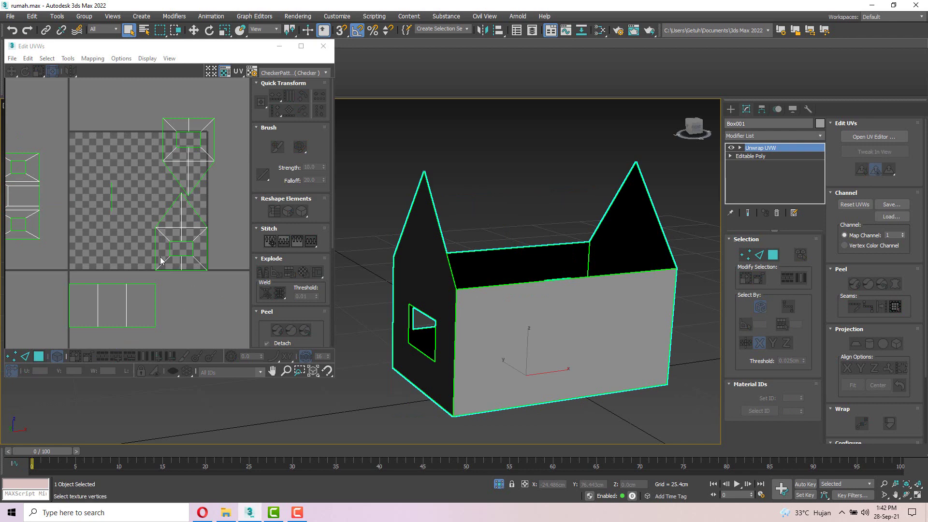
left_click(38, 357)
left_click(160, 254)
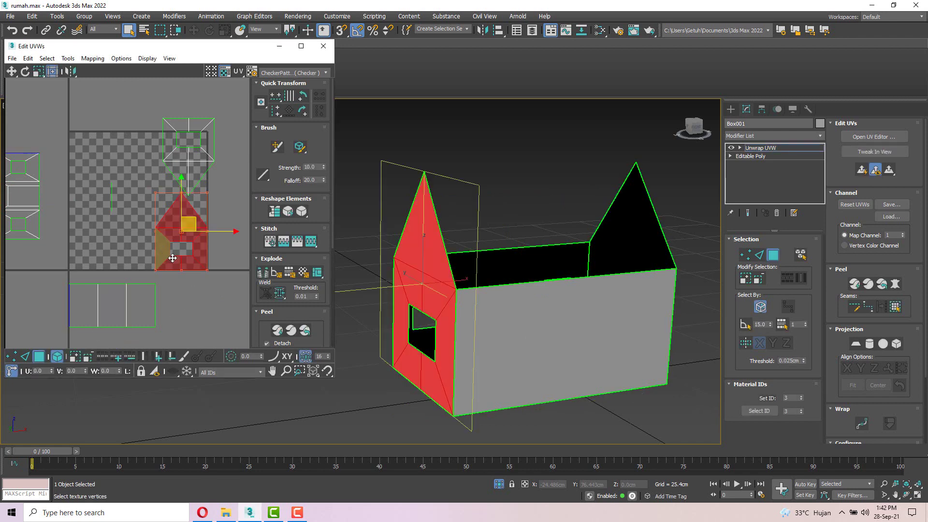
left_click(57, 357)
left_click(174, 319)
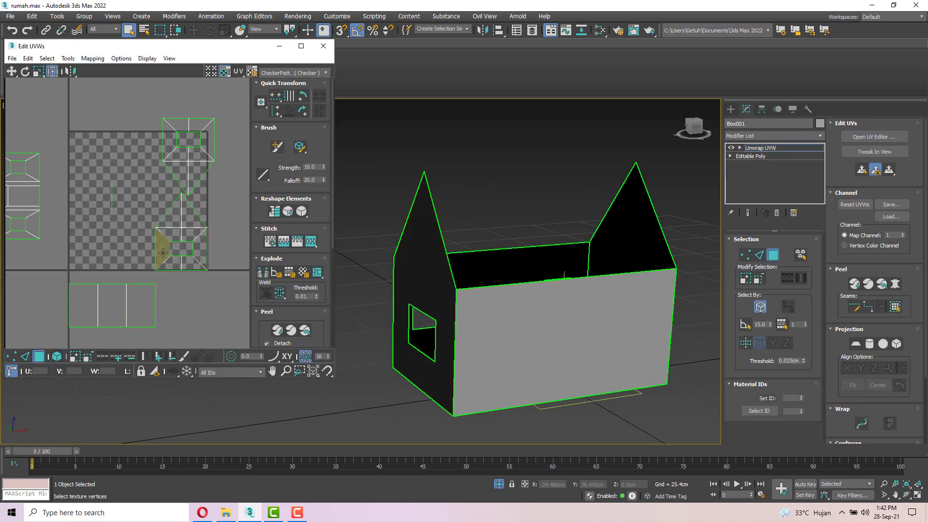
left_click(162, 248)
left_click(191, 265)
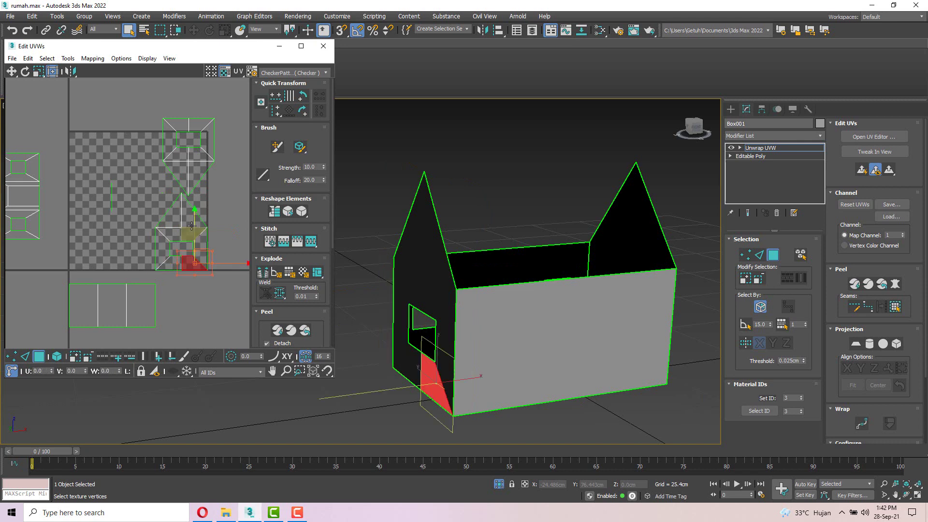
left_click(189, 218)
left_click(170, 217)
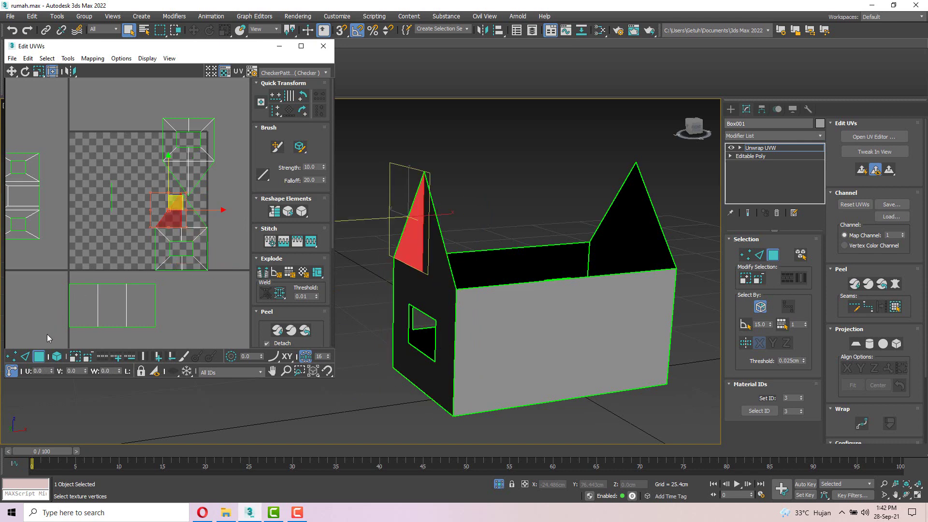
Test edge selection on the upright gable's sloped edge and vertex selection along the top of the windowless wall shell
left_click(26, 357)
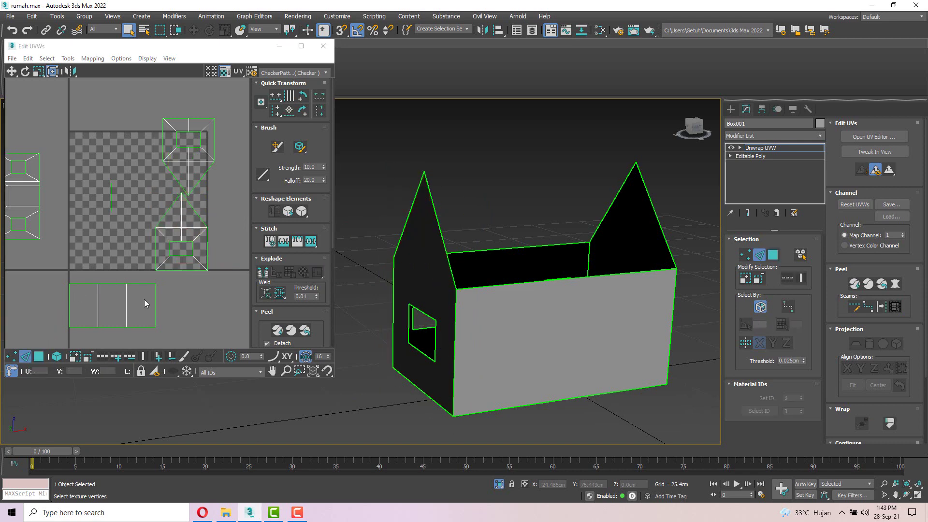
left_click(169, 211)
left_click(11, 357)
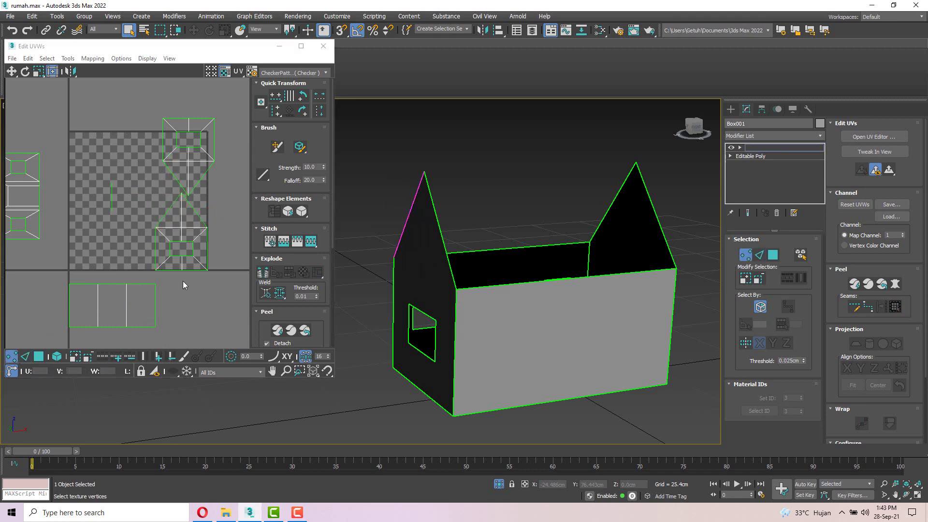
left_click_drag(45, 275, 152, 300)
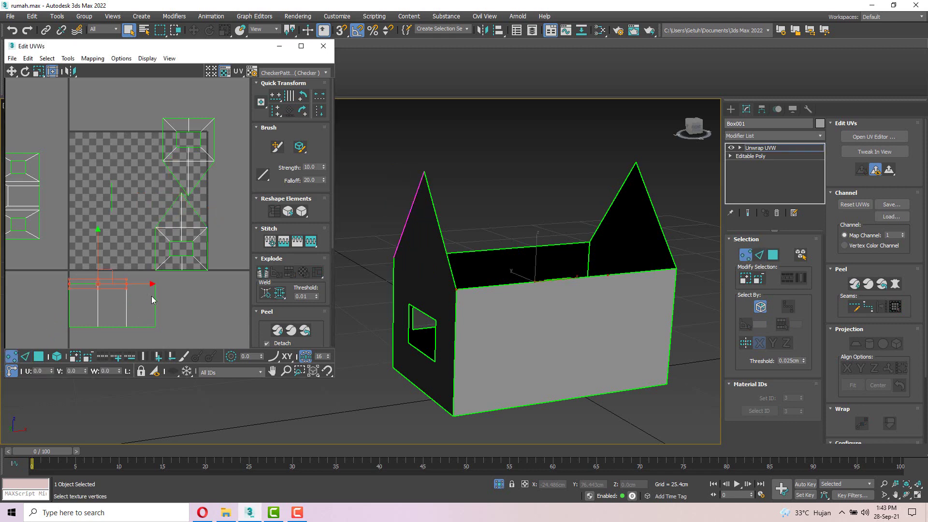
left_click(200, 285)
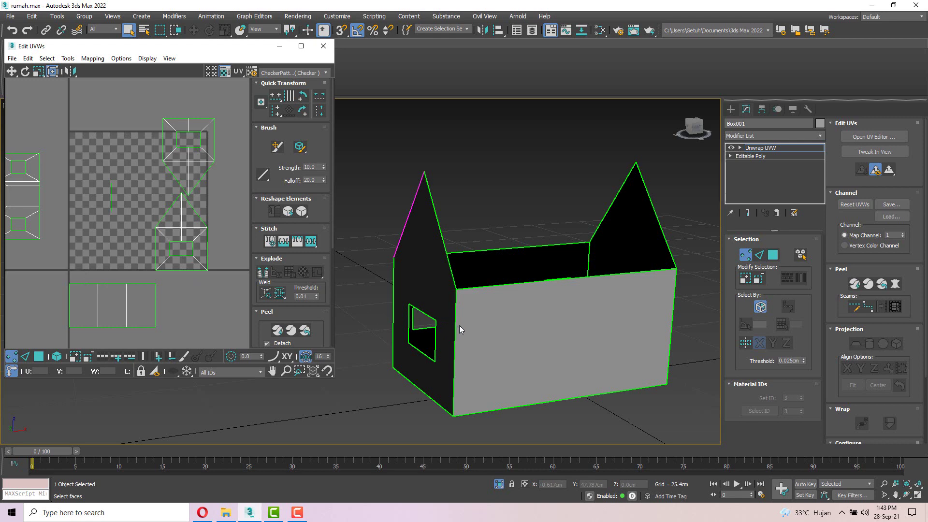
Use edge selection to find the matching wall borders and stitch the upright gable shell onto the windowless wall shell's left edge
left_click(26, 358)
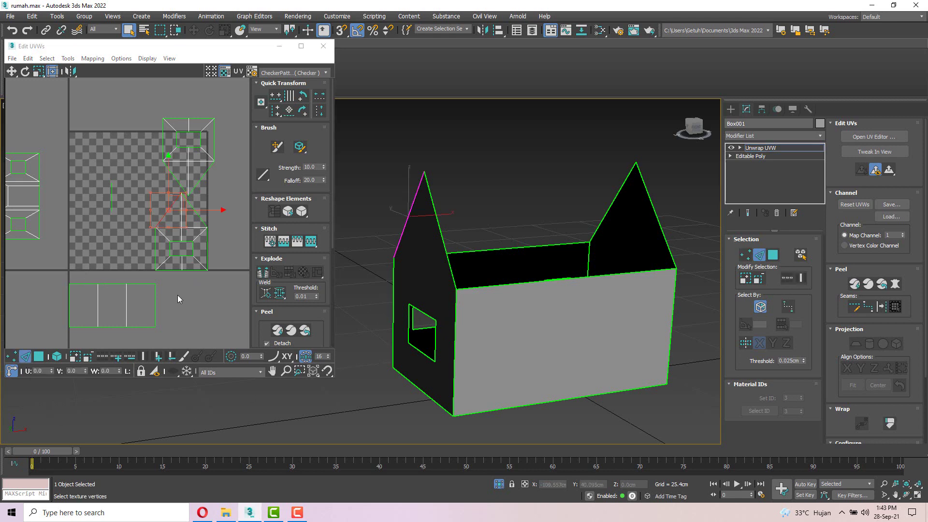
left_click(155, 307)
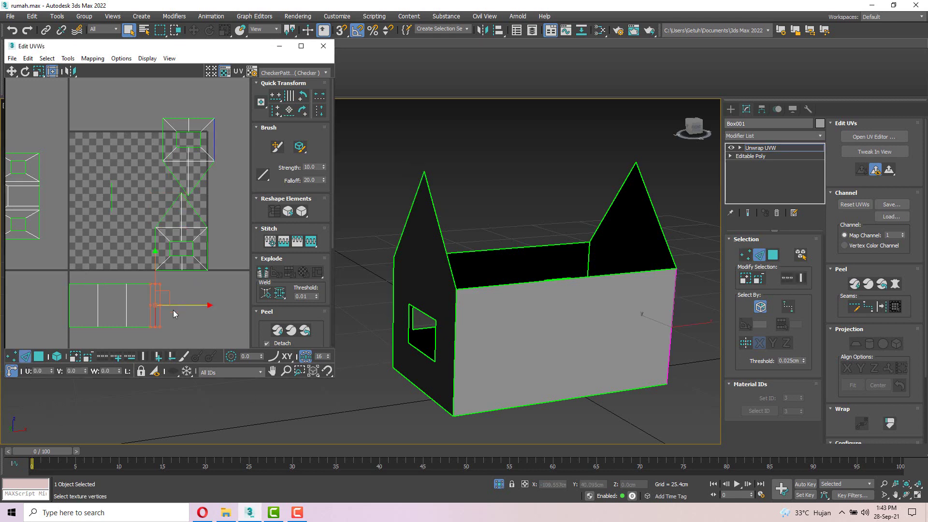
left_click(457, 312)
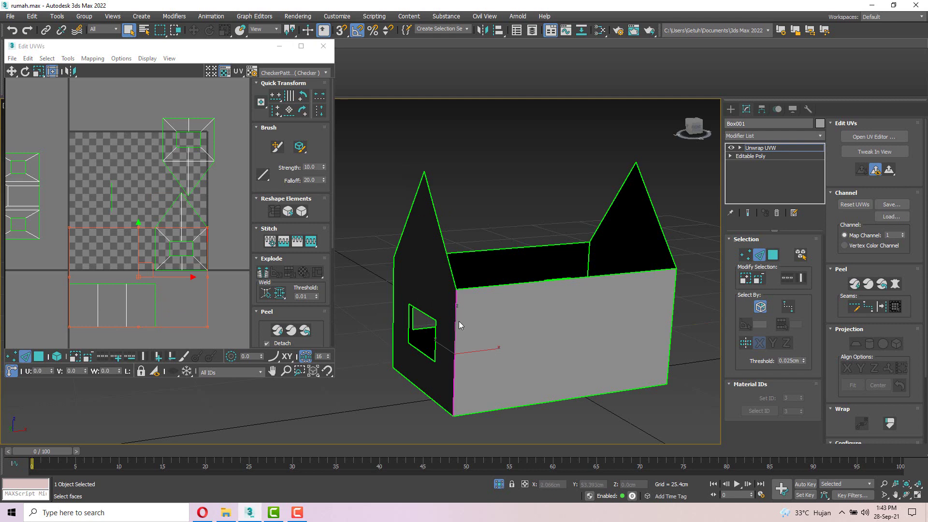
left_click(62, 318)
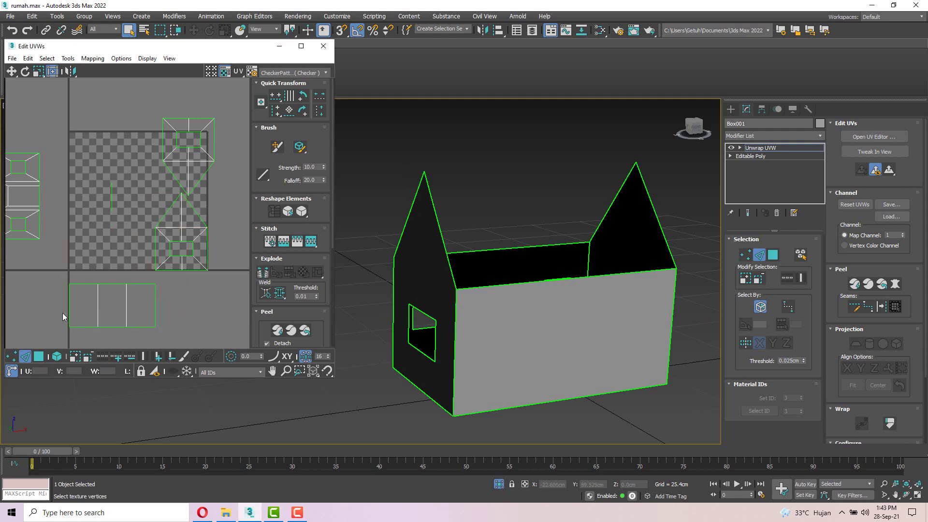
left_click_drag(87, 316, 88, 315)
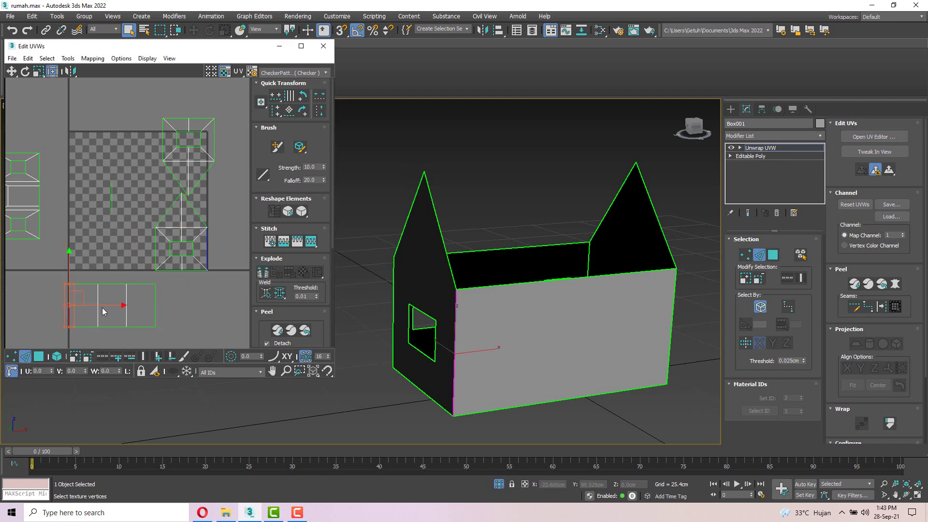
right_click(75, 308)
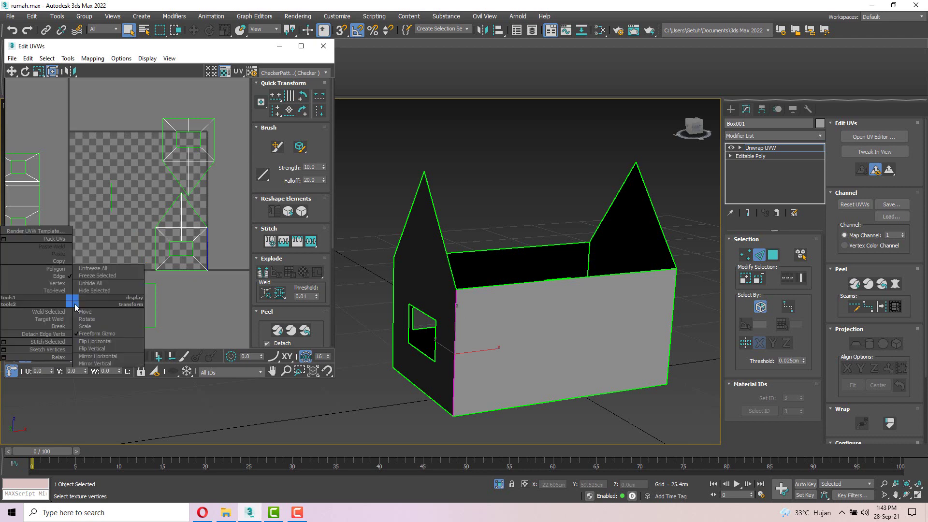
left_click(57, 342)
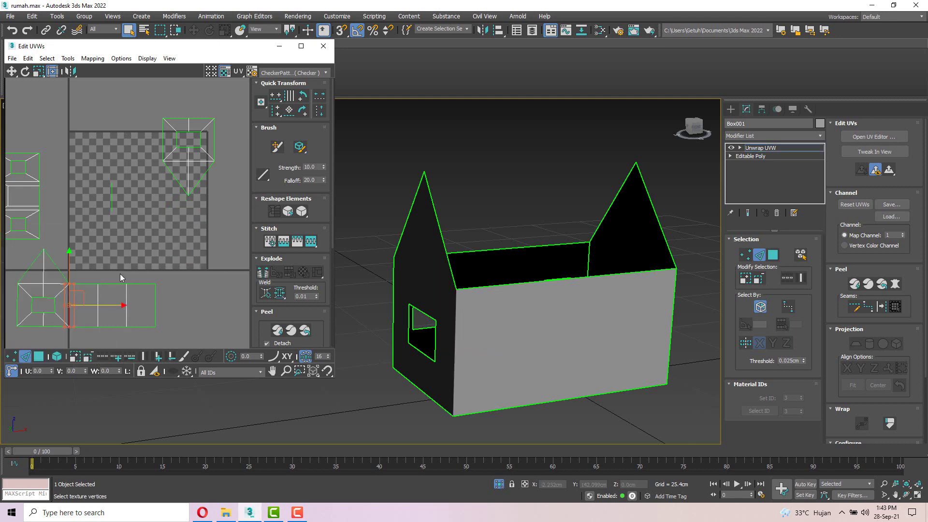
Stitch the two-window side wall shell onto the outer left edge of the attached gable shell
middle_click_drag(85, 280, 156, 267)
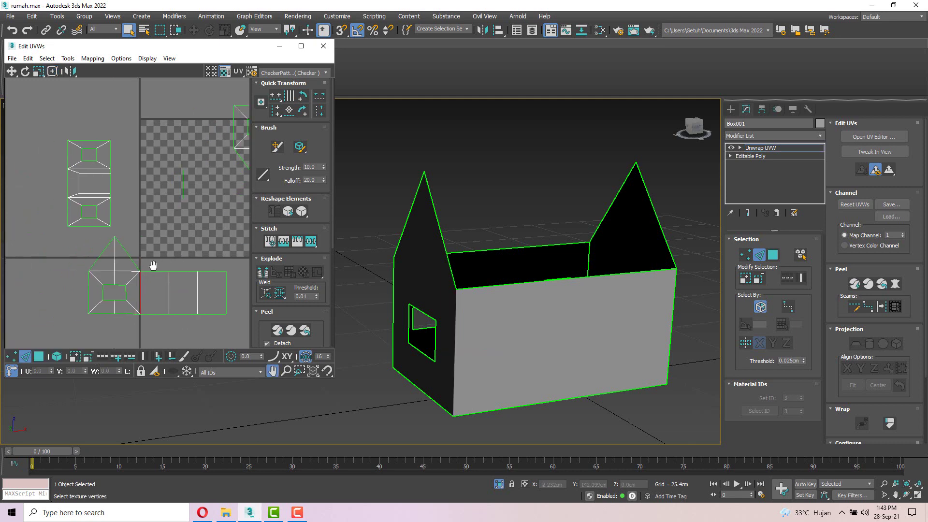
left_click(88, 290)
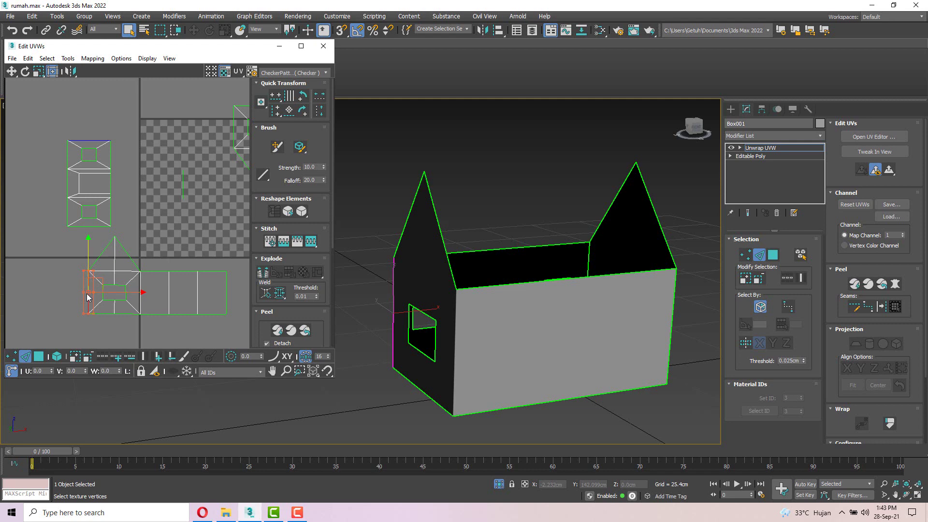
right_click(86, 294)
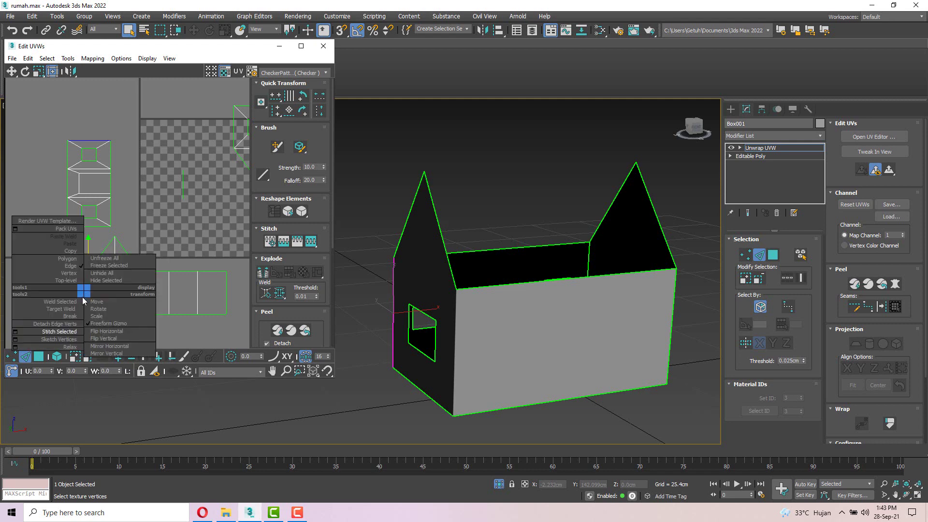
left_click(67, 333)
scroll(173, 262, "down", 4)
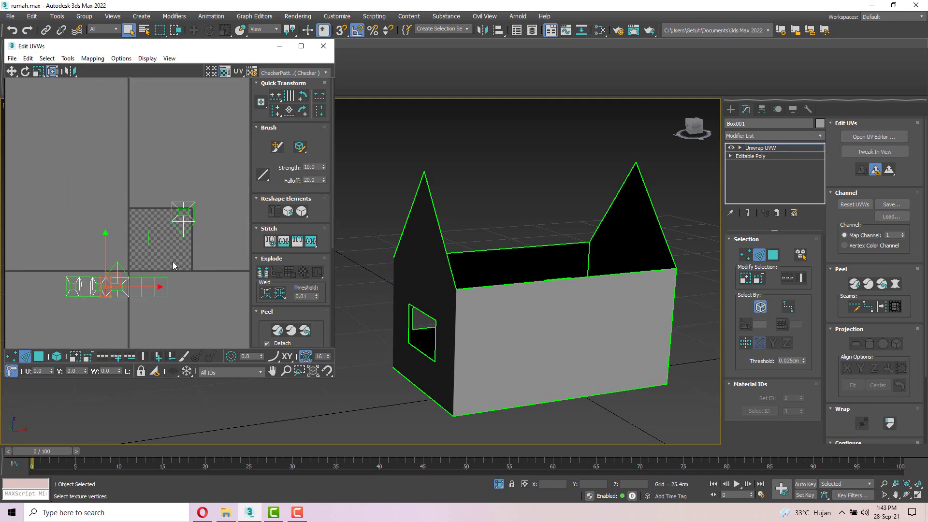
Stitch the remaining gable shell onto the right edge of the windowless wall shell
scroll(171, 286, "up", 4)
left_click(184, 290)
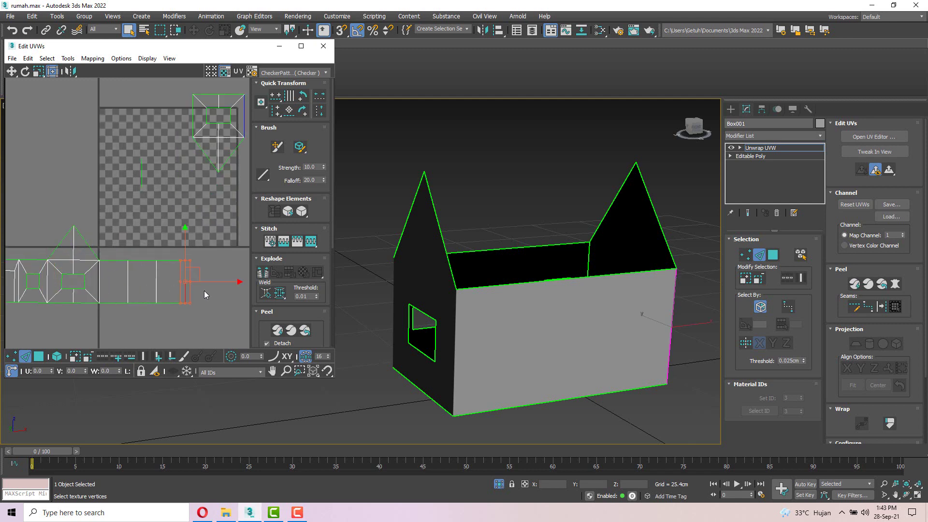
right_click(198, 269)
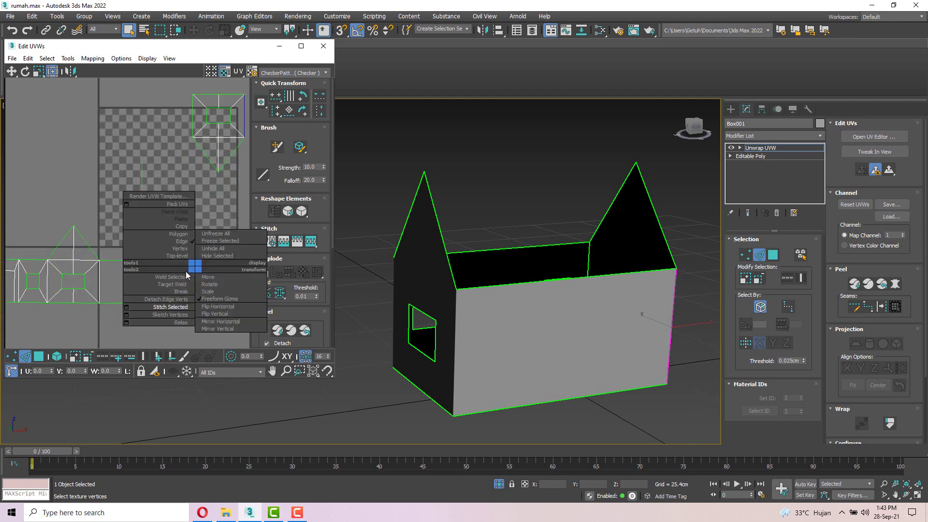
left_click(172, 303)
scroll(173, 304, "down", 3)
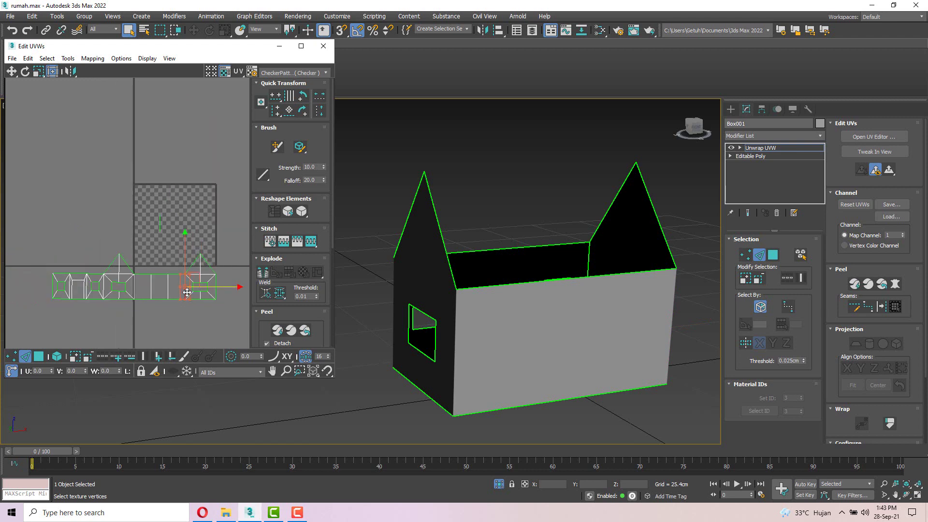
Select all polygons of the joined wall strip and move it to the lower-left corner of the checkered texture square
key("3")
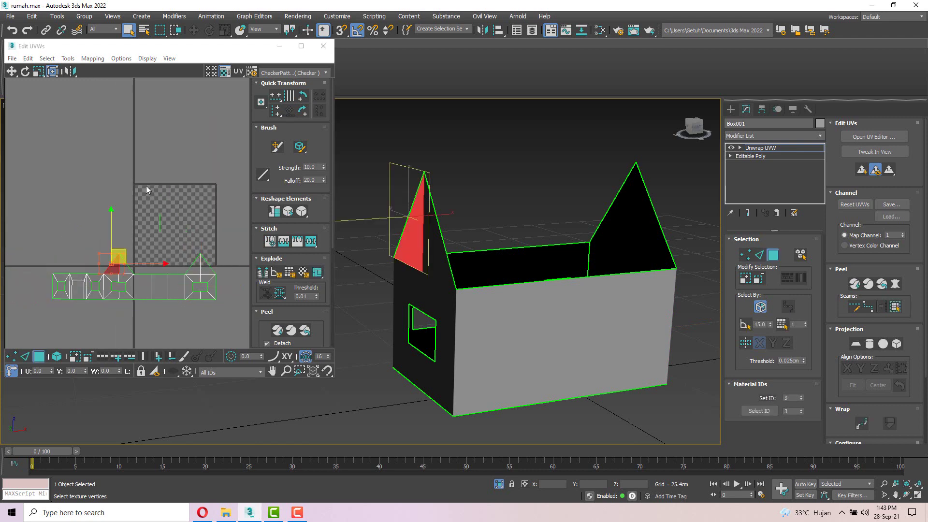
left_click_drag(146, 185, 269, 350)
left_click(168, 207)
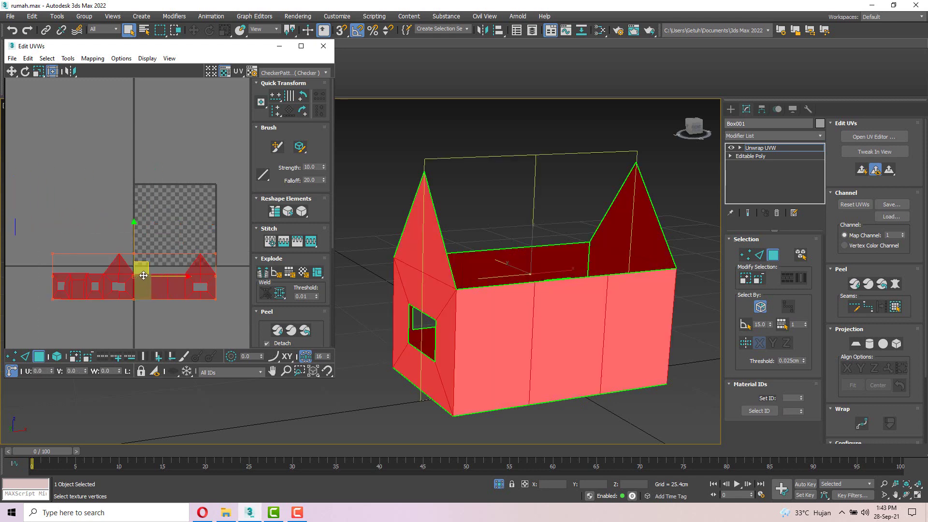
left_click_drag(145, 276, 227, 242)
middle_click_drag(228, 243, 122, 271)
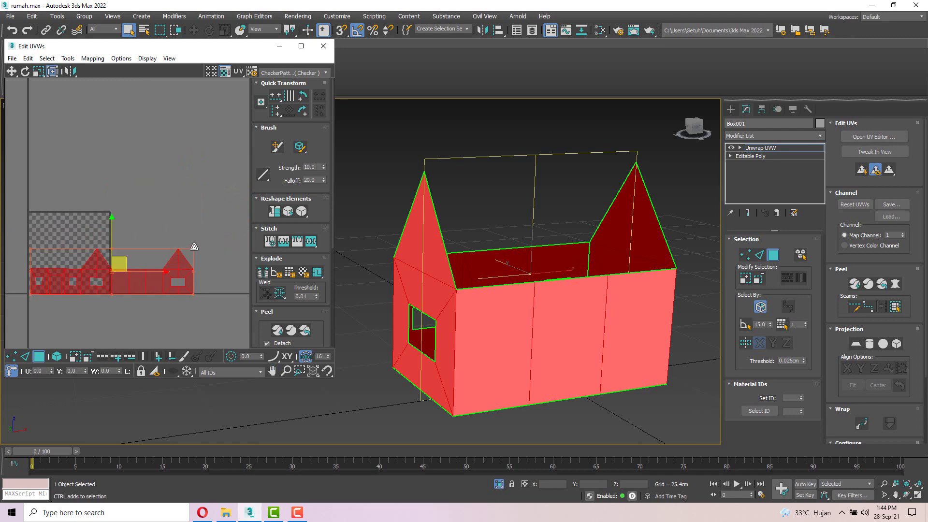
Scale the wall strip proportionally to span the width of the checkered square and align it along the square's bottom edge
left_click_drag(194, 248, 100, 269)
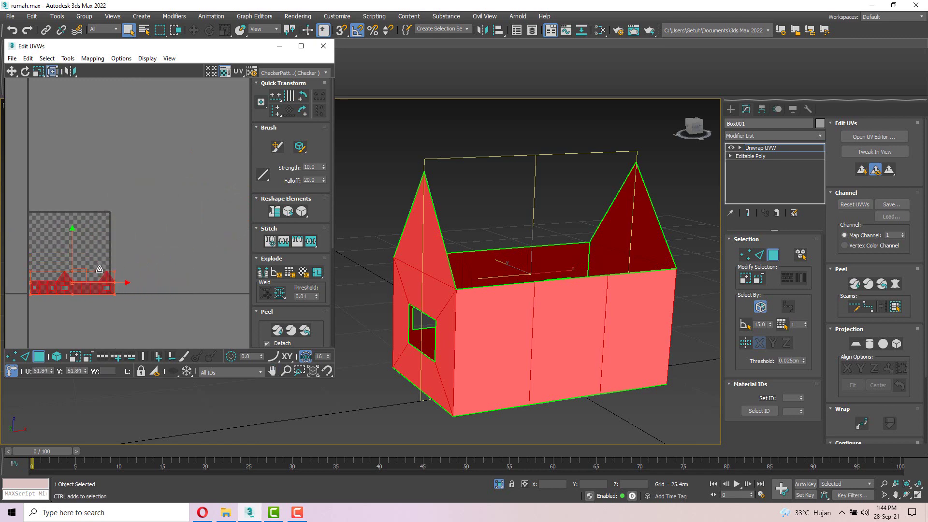
scroll(104, 274, "up", 3)
middle_click_drag(105, 276, 215, 262)
left_click_drag(237, 251, 223, 249)
left_click_drag(145, 269, 144, 263)
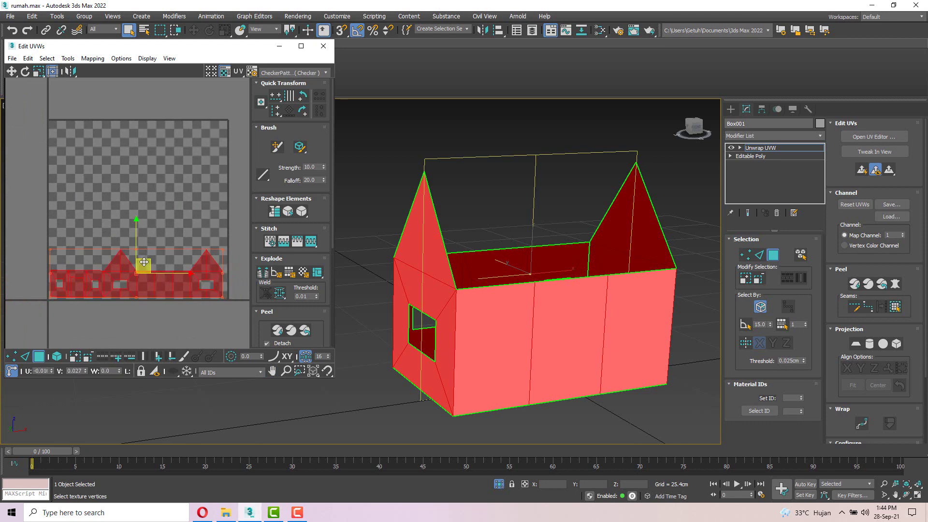
left_click_drag(223, 249, 226, 243)
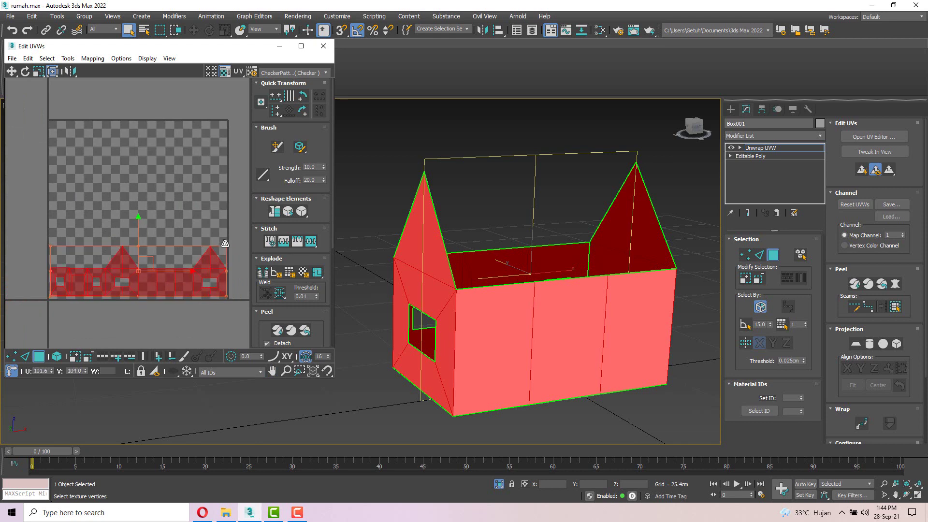
left_click_drag(148, 261, 147, 263)
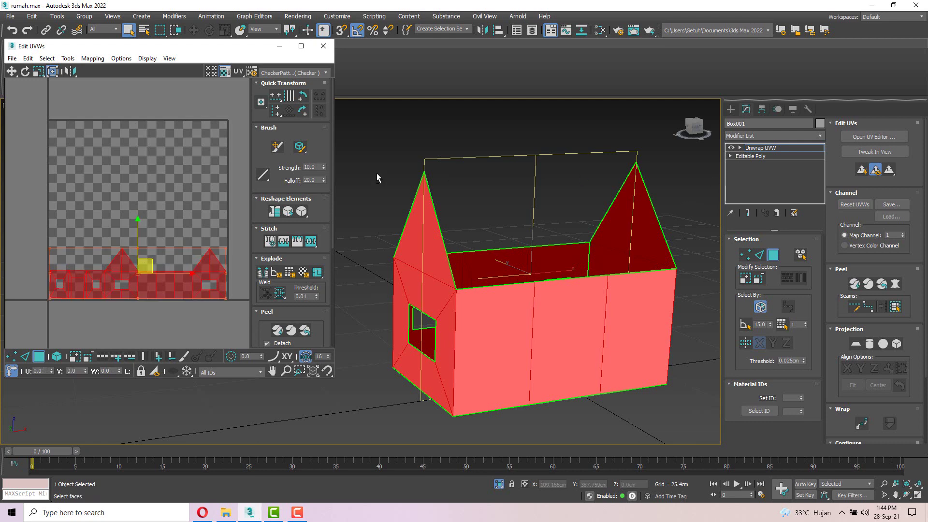
Collapse the walls' entire modifier stack into an Editable Poly
middle_click_drag(377, 178, 348, 188, "alt")
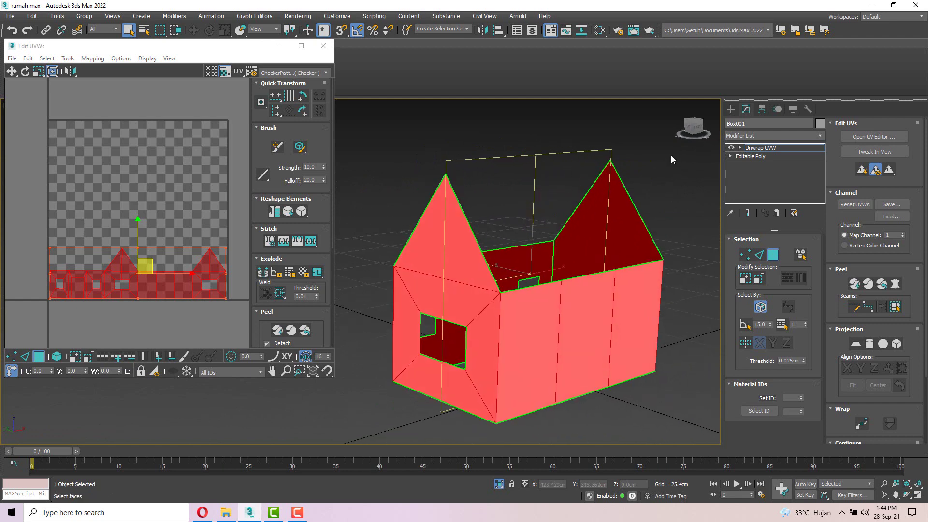
right_click(764, 151)
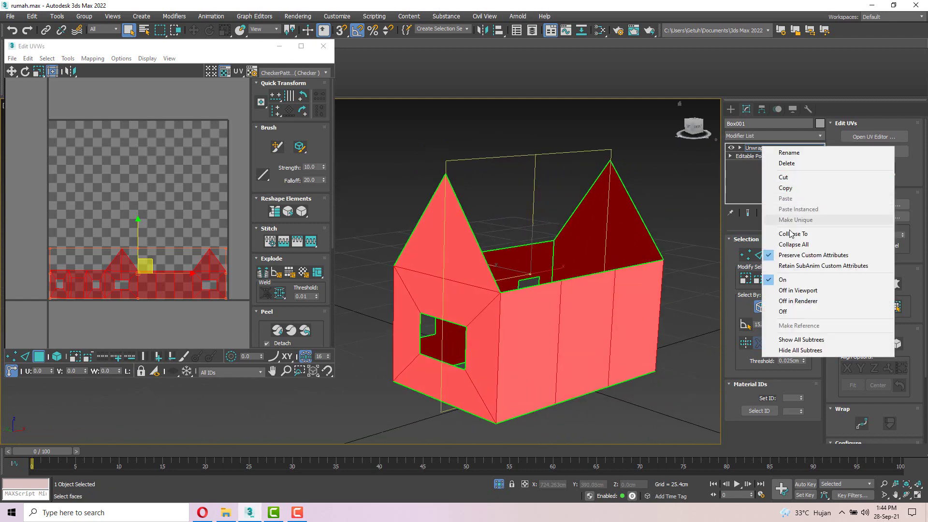
left_click(794, 245)
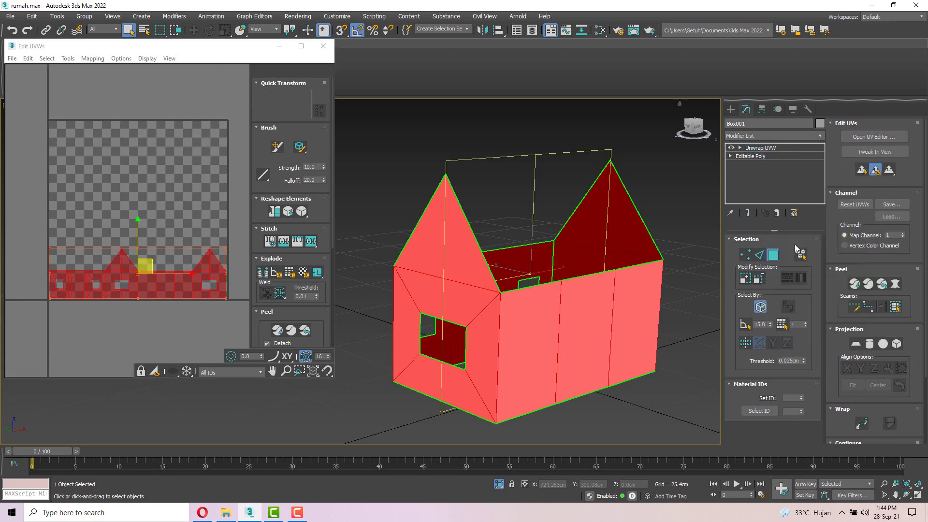
middle_click_drag(574, 286, 547, 285)
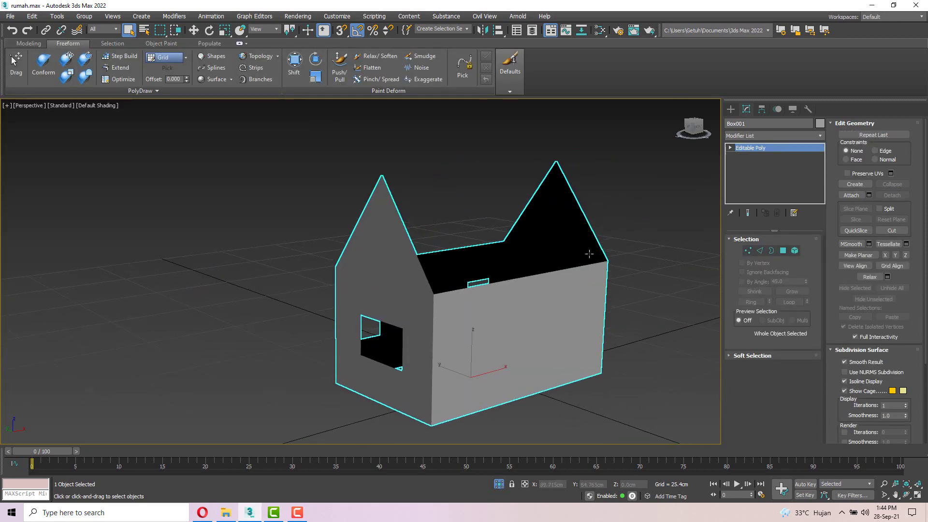
middle_click_drag(632, 228, 608, 228, "alt")
Unhide all the other parts of the house model
right_click(604, 221)
left_click(623, 173)
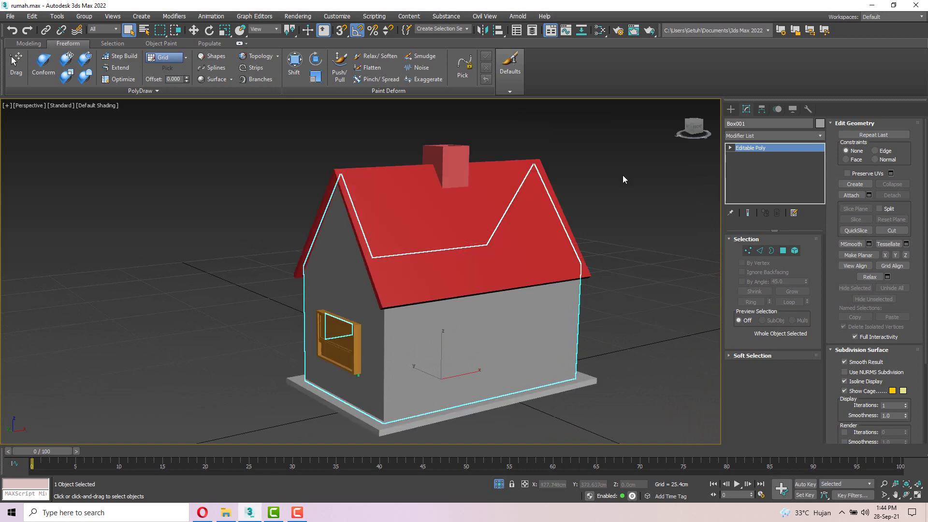
right_click(618, 198)
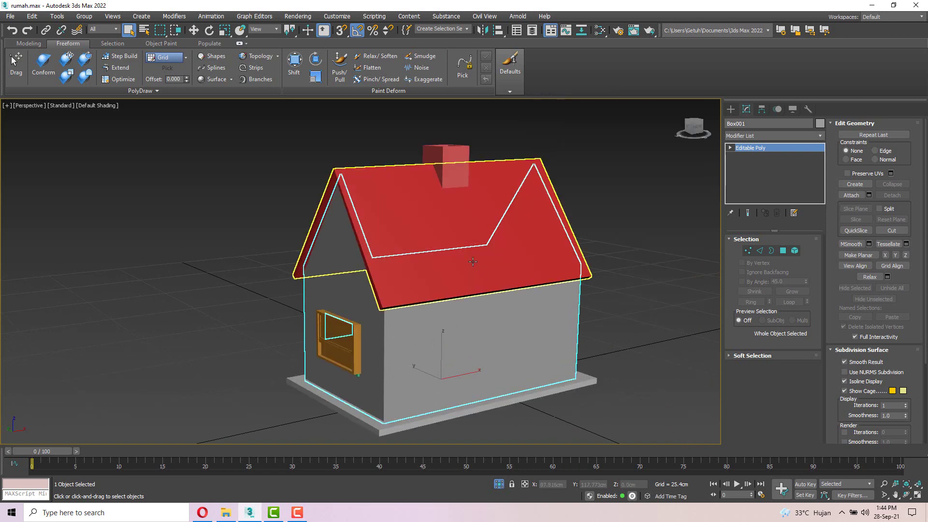
Select the large red main roof and isolate it from the rest of the house
left_click(298, 265)
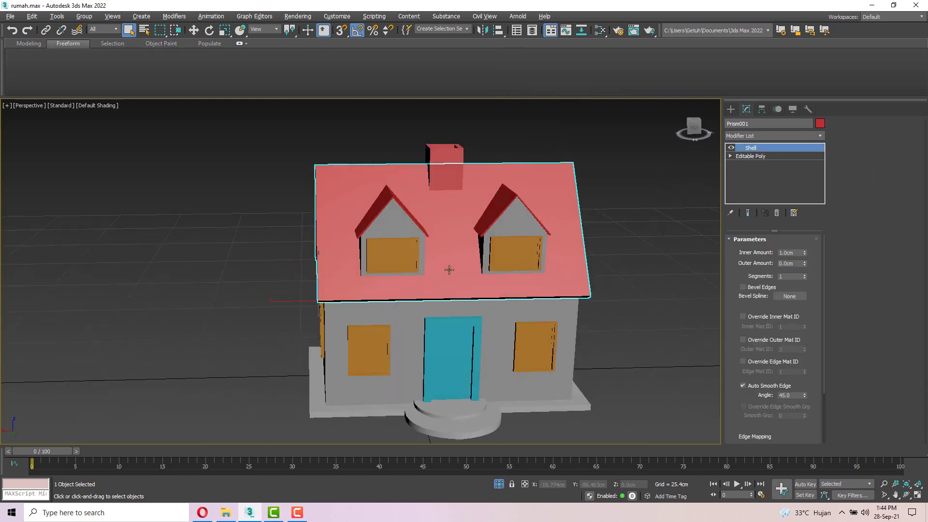
middle_click_drag(581, 288, 653, 288, "alt")
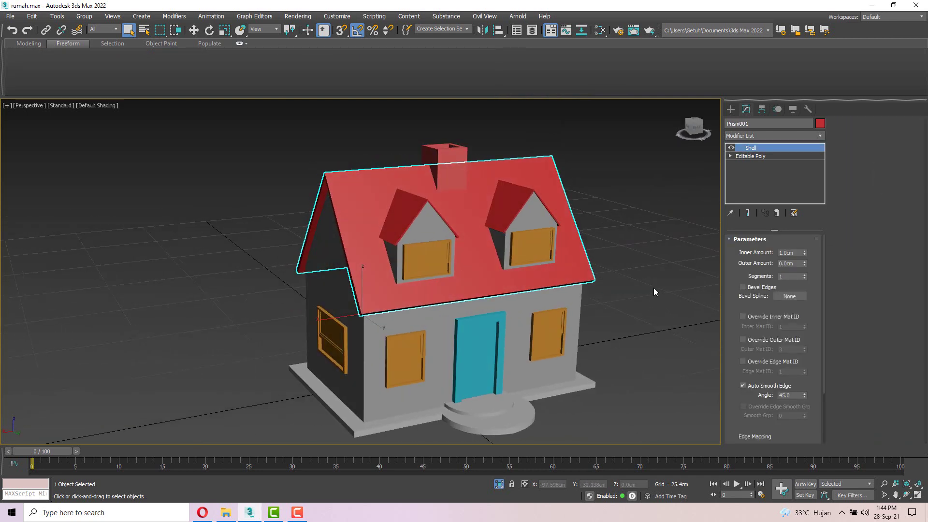
left_click(654, 288)
left_click(359, 214)
middle_click_drag(367, 212, 370, 212, "alt")
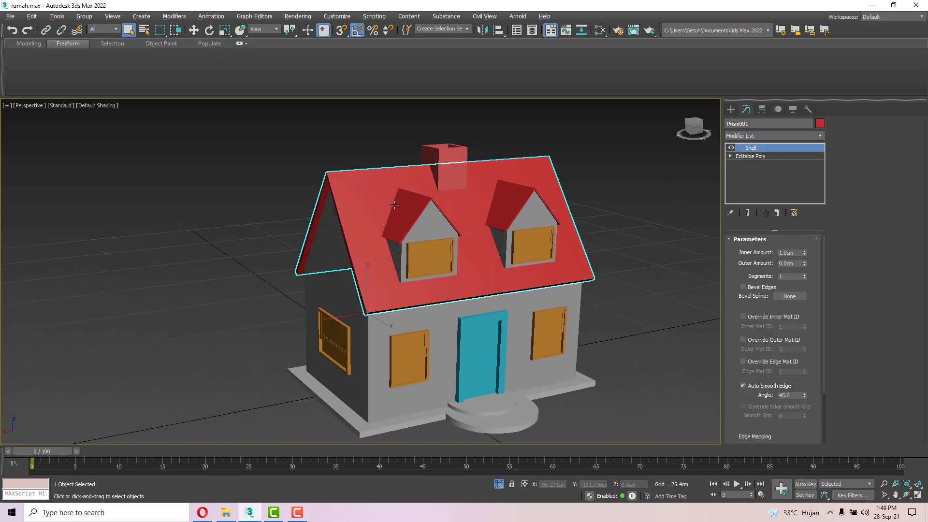
middle_click_drag(420, 209, 333, 212)
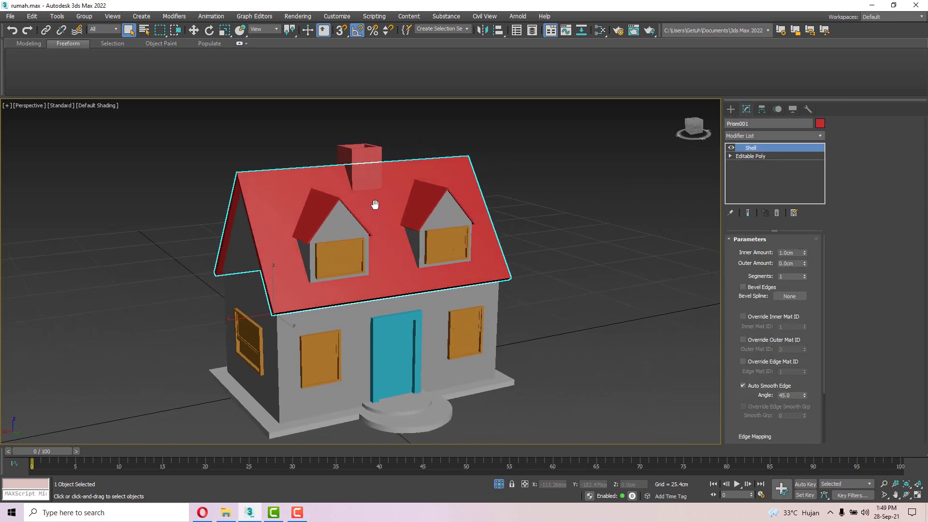
left_click(621, 195)
left_click(275, 196)
right_click(275, 195)
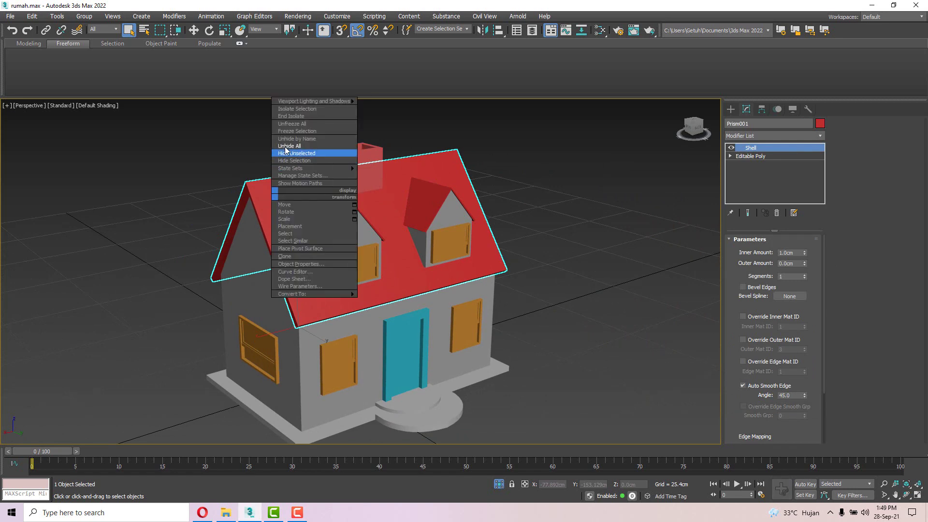
left_click(287, 110)
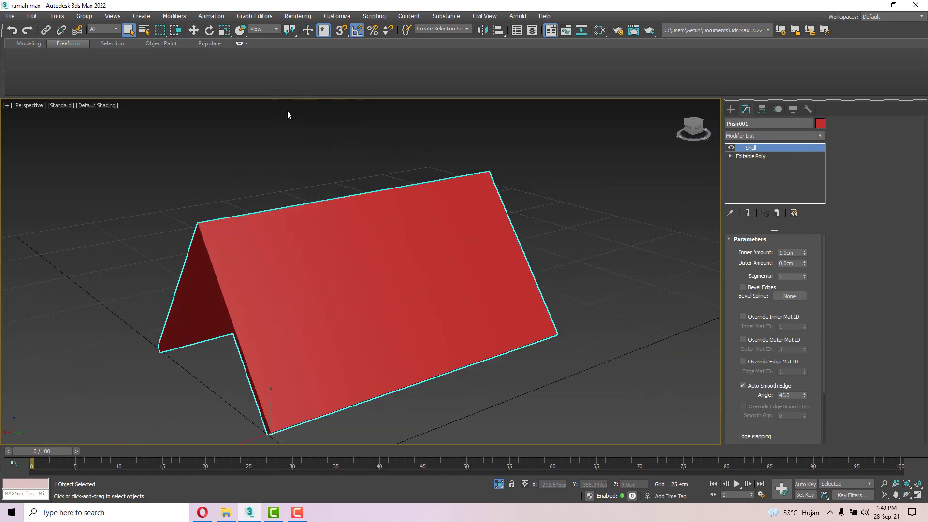
Add an Unwrap UVW modifier to the isolated roof above its Shell modifier
middle_click_drag(461, 250, 712, 162, "alt")
left_click(752, 137)
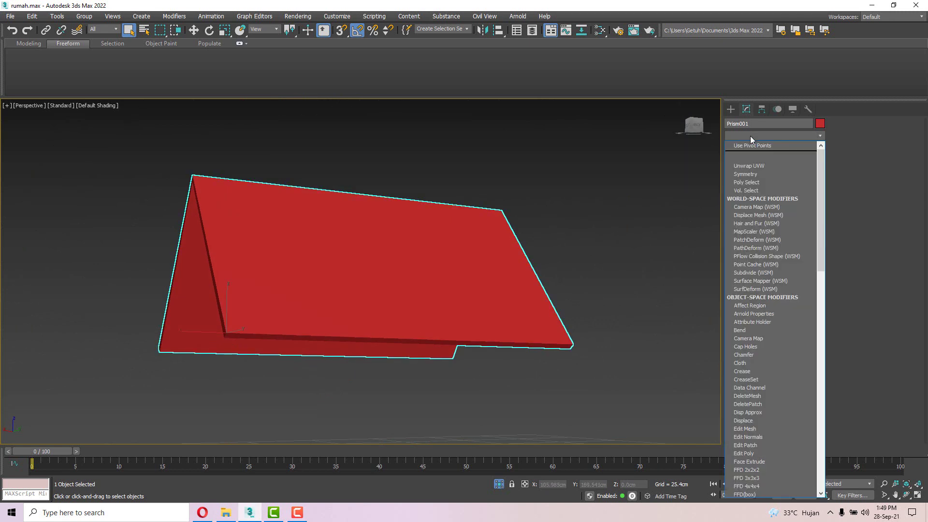
left_click(751, 165)
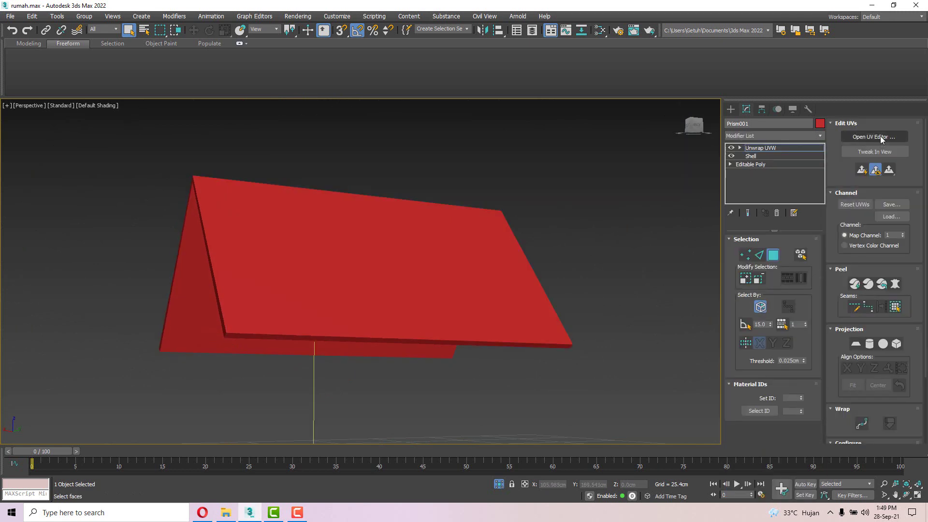
Open the roof's UVs in the UV editor, select all its polygons and apply Flatten Mapping to them
left_click(874, 137)
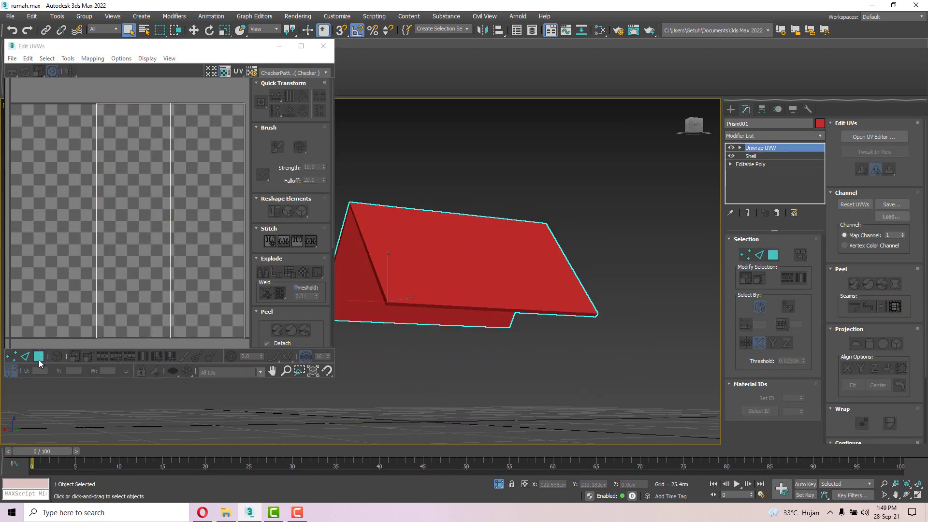
scroll(106, 287, "down", 4)
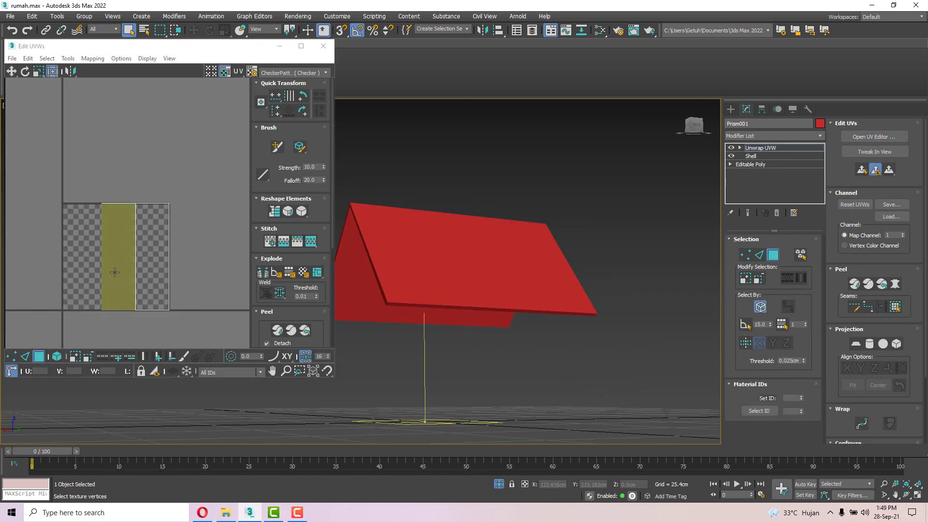
left_click(114, 272)
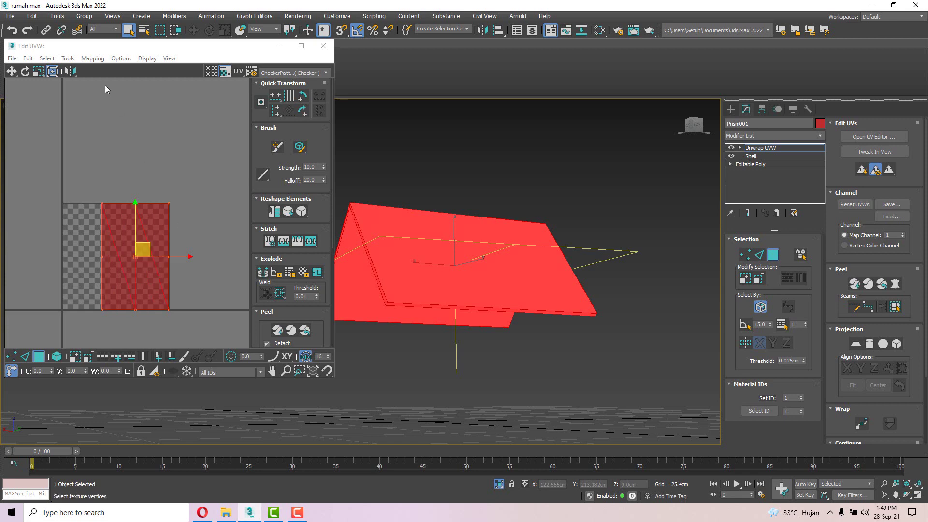
left_click(93, 59)
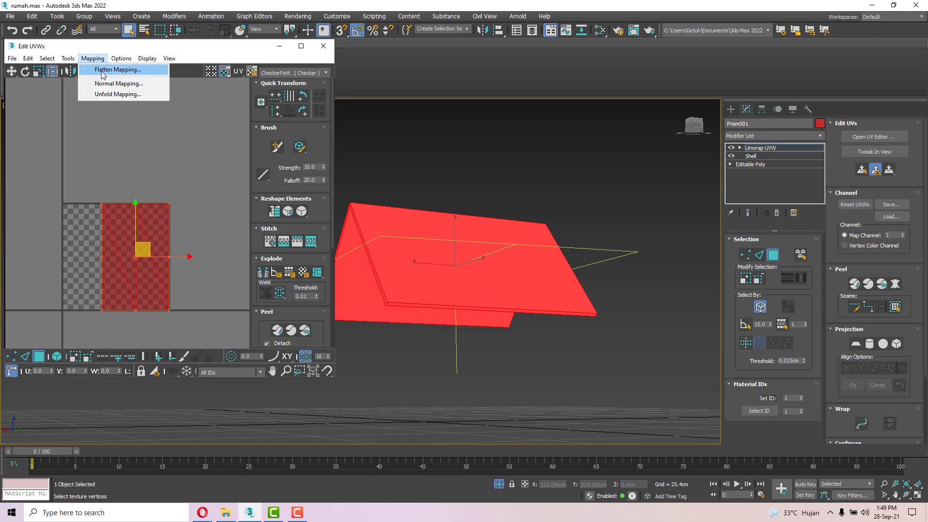
left_click(116, 70)
left_click(130, 79)
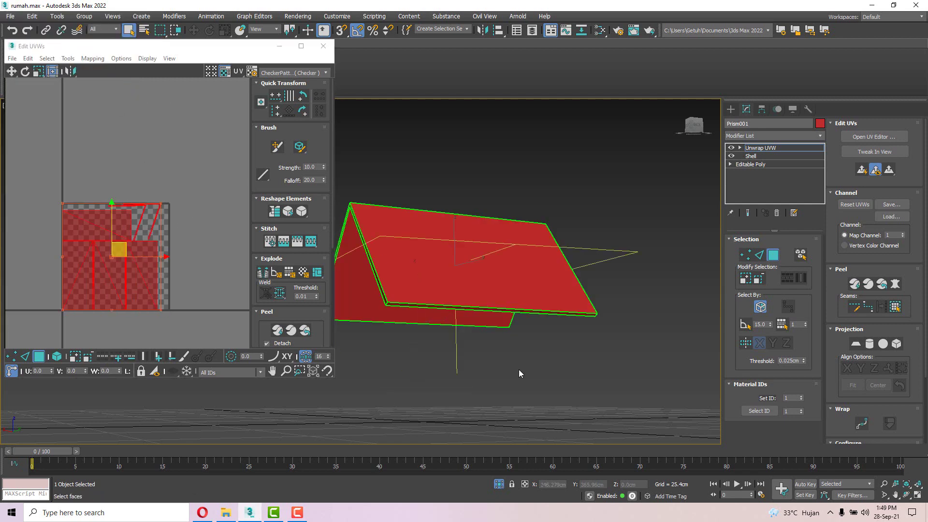
middle_click_drag(519, 349, 602, 287, "alt")
left_click(602, 286)
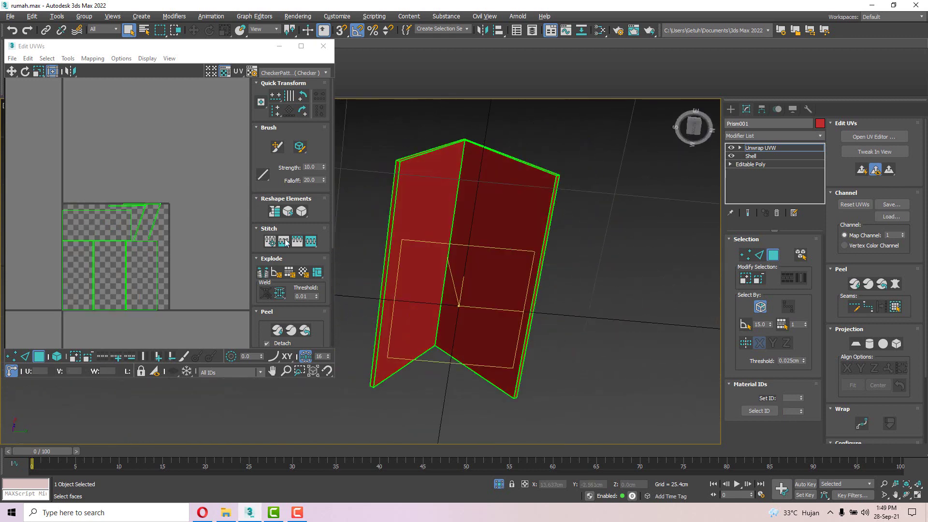
left_click(493, 243)
left_click(439, 224, "ctrl")
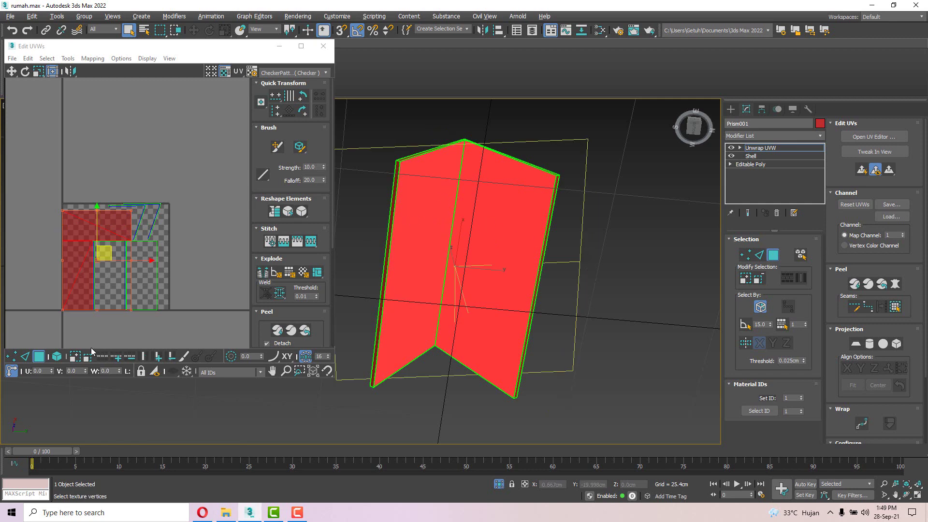
left_click_drag(96, 244, 50, 241)
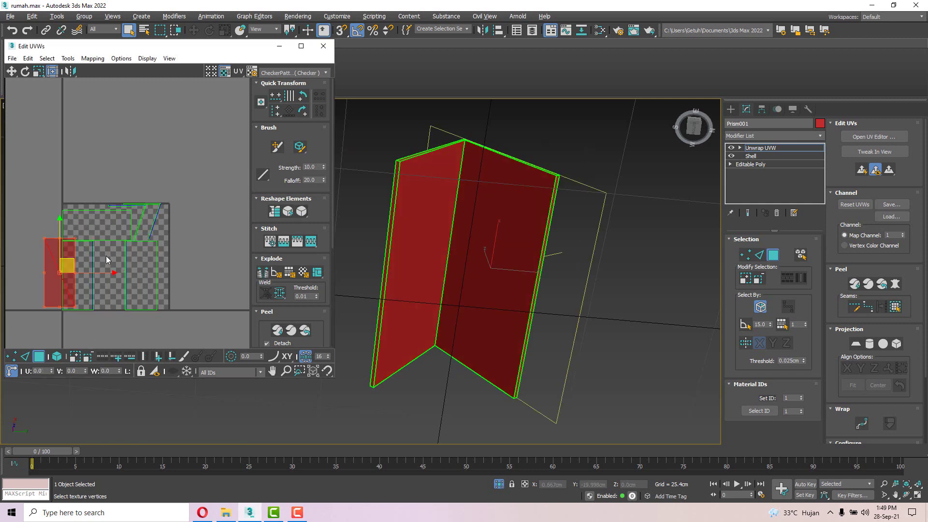
key("ctrl+z")
key("ctrl+z")
left_click_drag(105, 254, 17, 264)
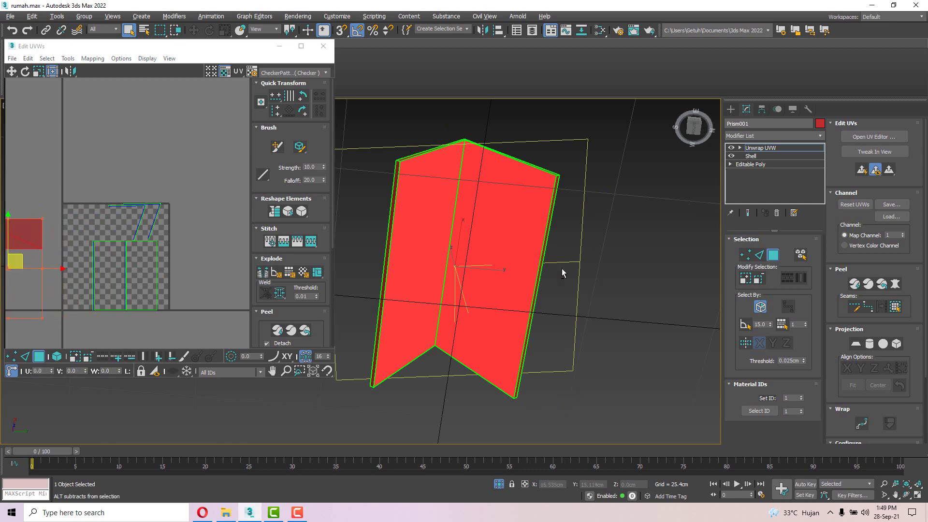
middle_click_drag(562, 272, 511, 321, "alt")
left_click(404, 249)
middle_click_drag(399, 249, 447, 258, "alt")
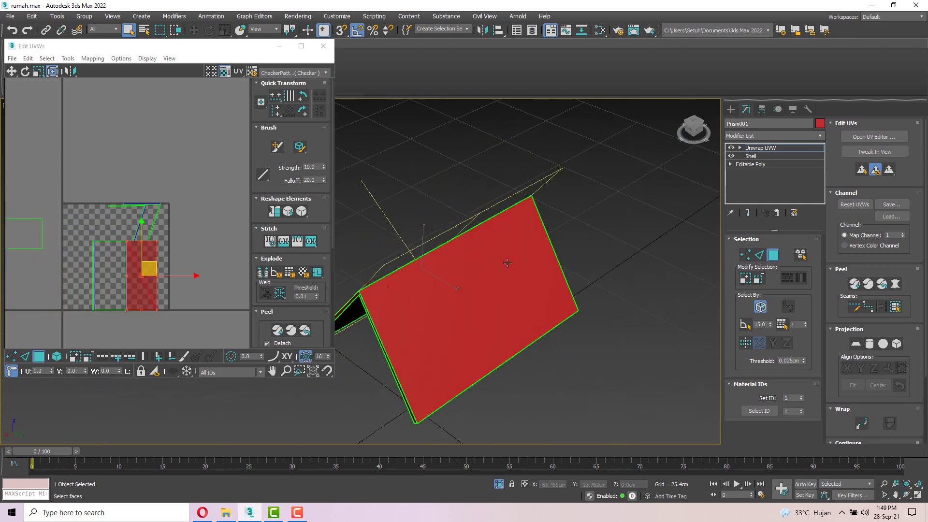
left_click(447, 262)
left_click(175, 283)
scroll(163, 278, "up", 4)
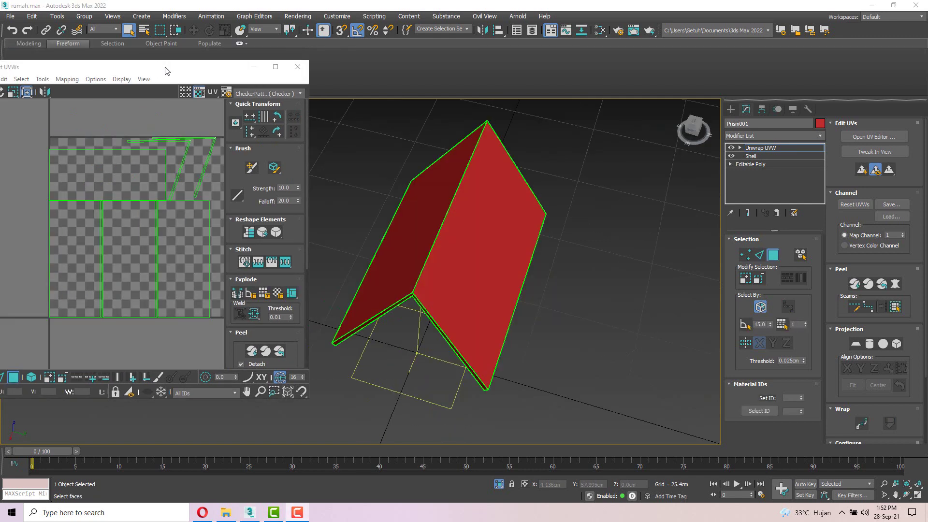
Select the two underside faces of the roof and move their UV pieces outside the texture square
mouse_move(167, 70)
left_mouse_down()
mouse_move(284, 119)
mouse_move(176, 91)
mouse_move(271, 109)
mouse_move(181, 100)
left_mouse_up()
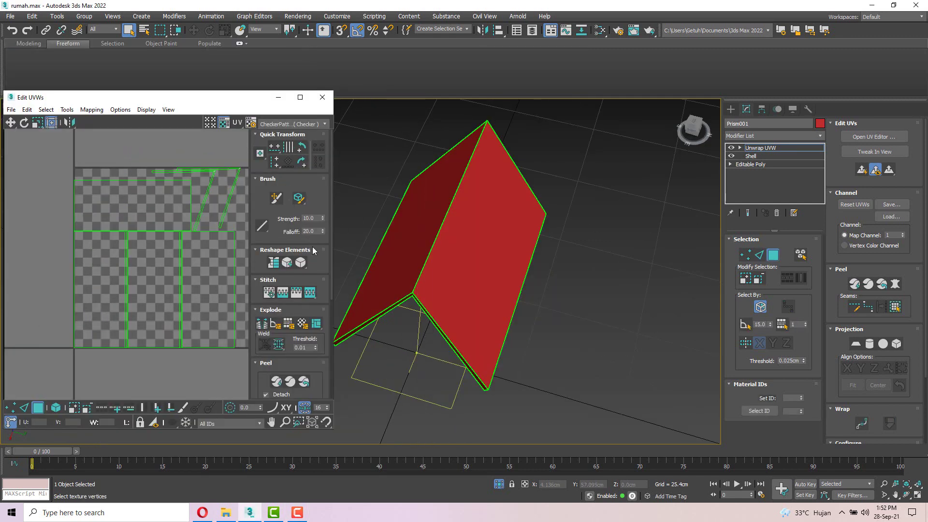
middle_click_drag(459, 315, 489, 216, "alt")
left_click(402, 235)
left_click(488, 216, "ctrl")
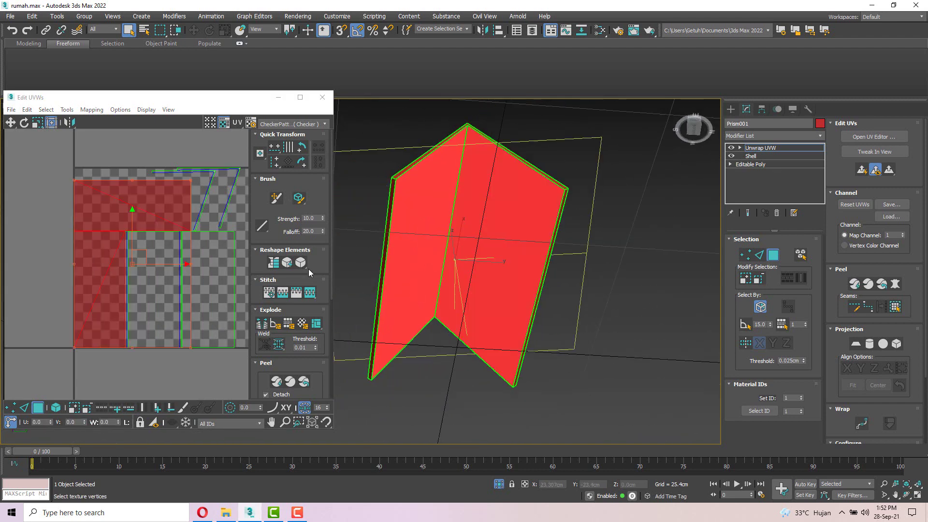
scroll(100, 260, "down", 2)
scroll(100, 261, "down", 1)
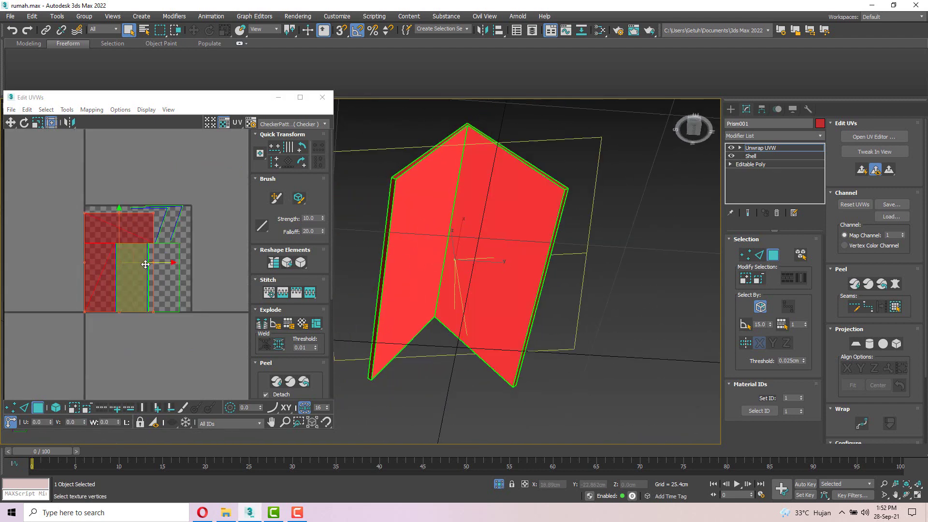
middle_click_drag(137, 254, 163, 262)
left_click_drag(157, 263, 17, 264)
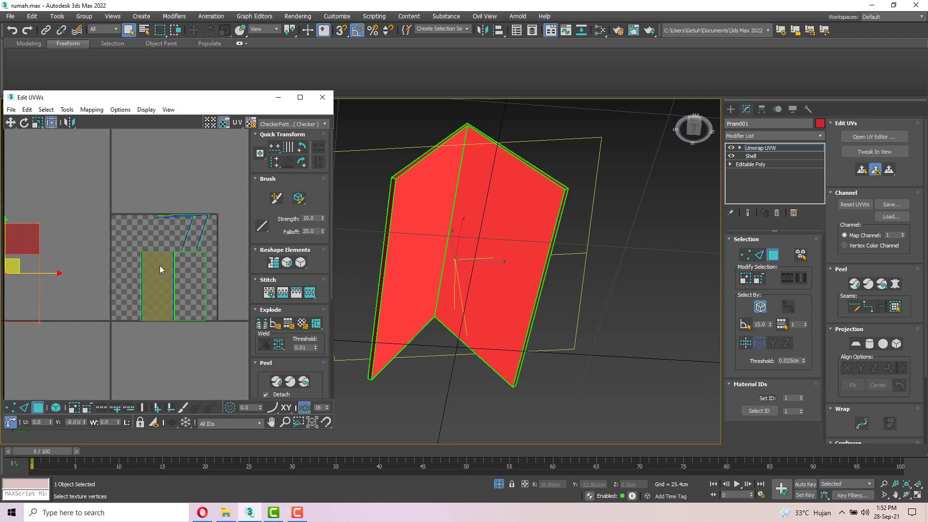
Select the outer vertical UV edge of one outer roof slope to identify its matching edge on the model
middle_click_drag(539, 263, 499, 355, "alt")
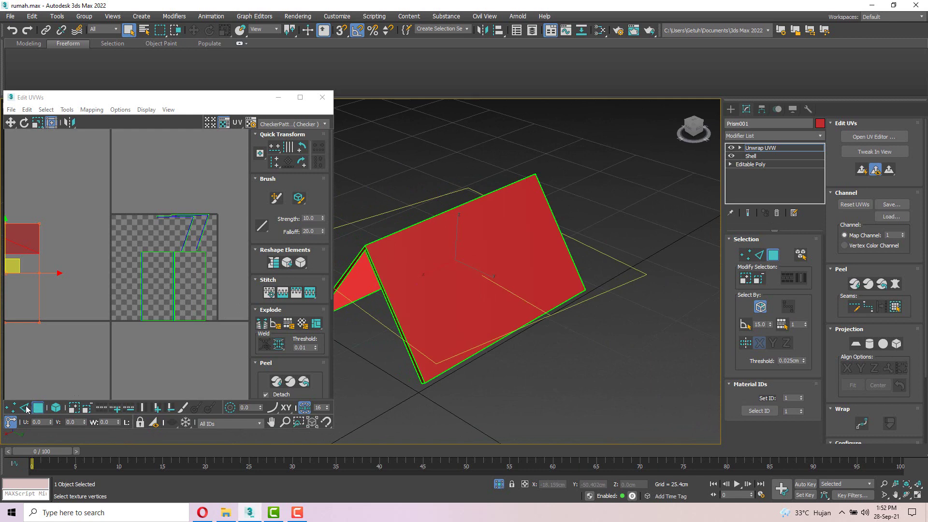
left_click(24, 407)
scroll(185, 299, "up", 3)
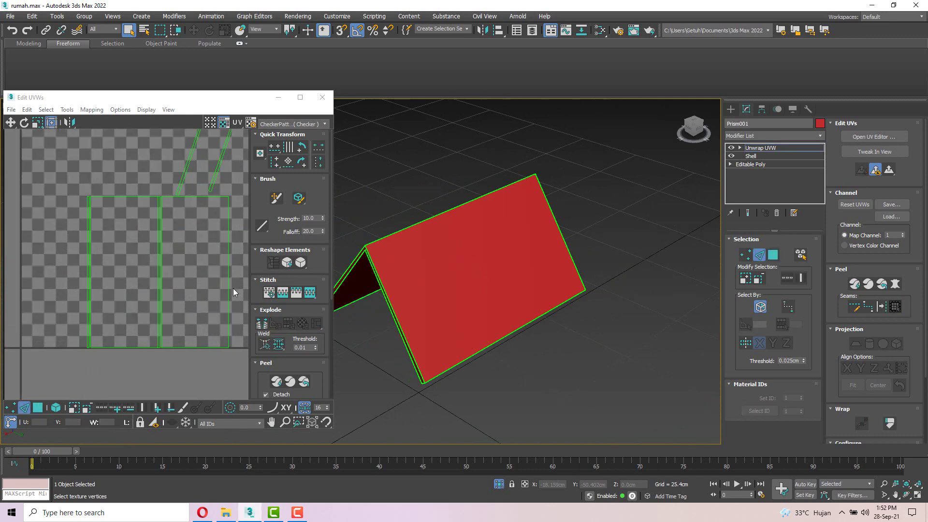
left_click(229, 287)
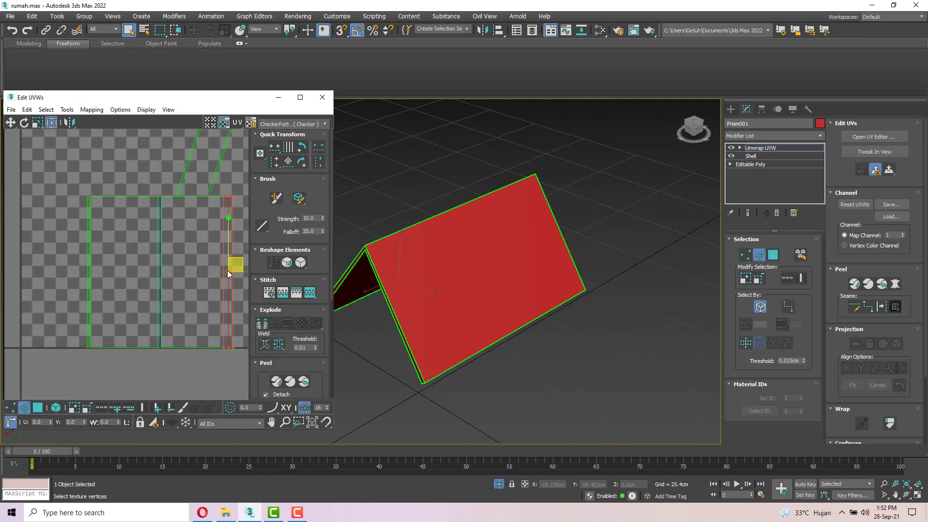
middle_click_drag(227, 274, 155, 277)
middle_click_drag(443, 272, 463, 294, "alt")
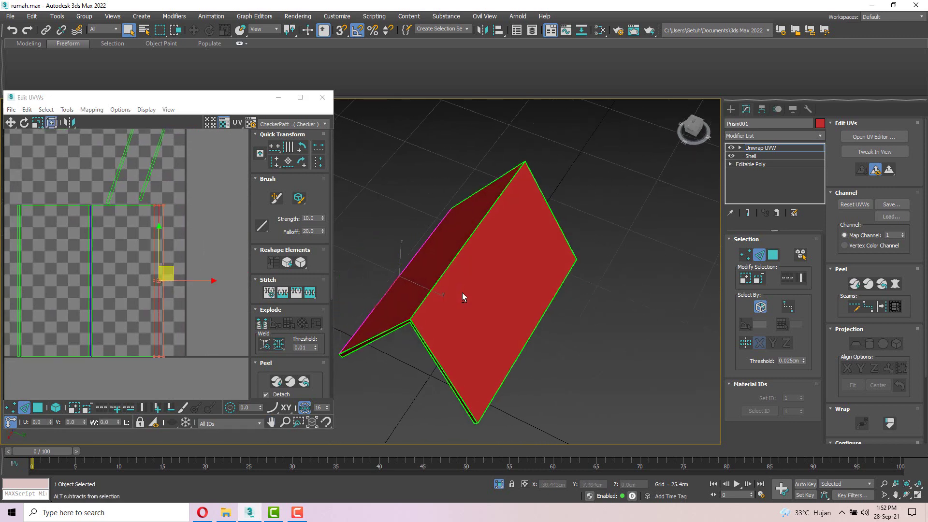
scroll(463, 261, "up", 2)
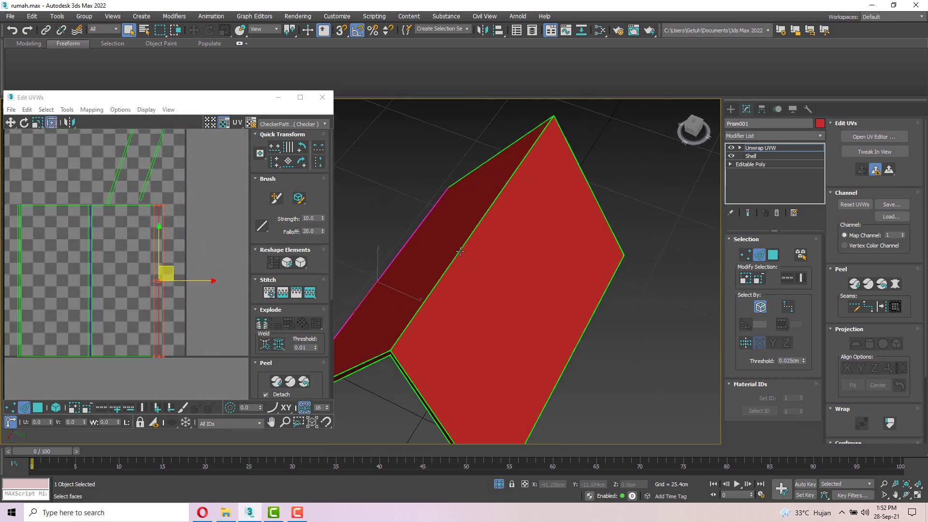
Select the two outer slope faces of the roof and move their UV pieces together outside the texture square
key("3")
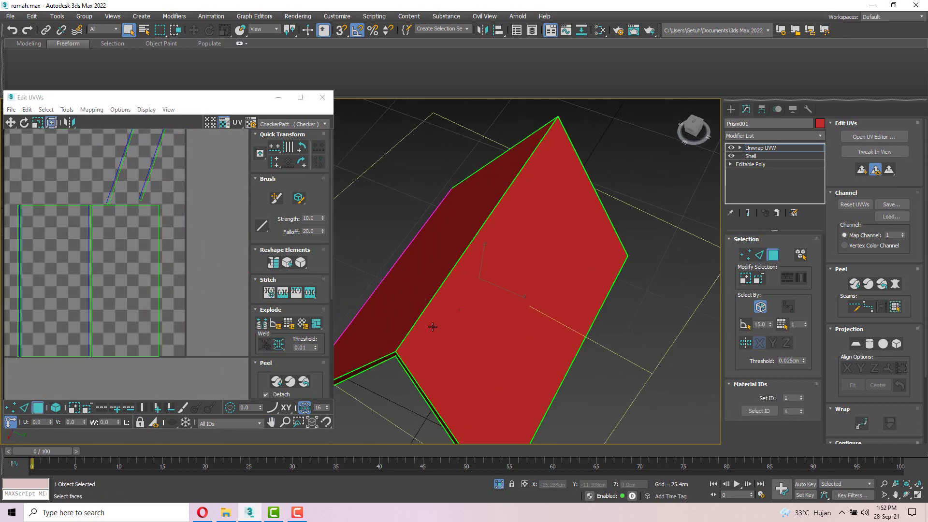
left_click(404, 299)
left_click(502, 301, "ctrl")
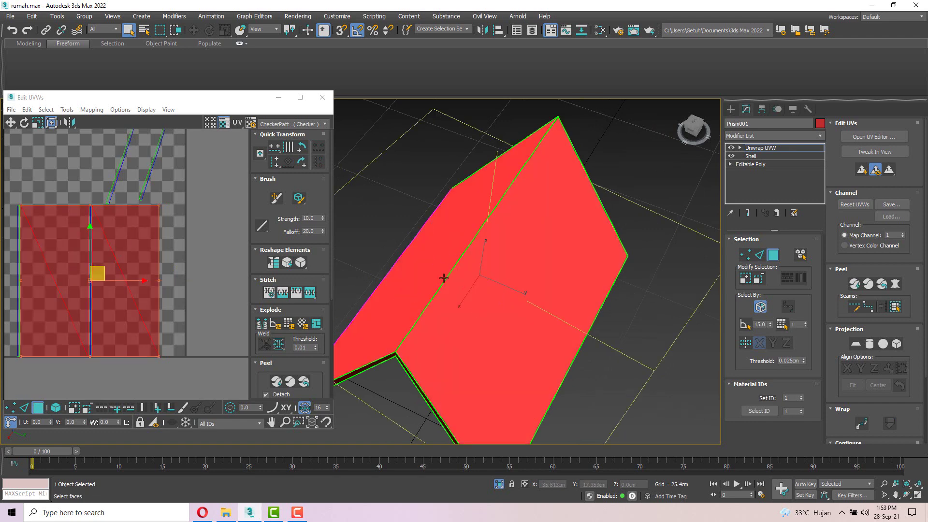
scroll(72, 267, "down", 2)
left_click_drag(87, 265, 201, 312)
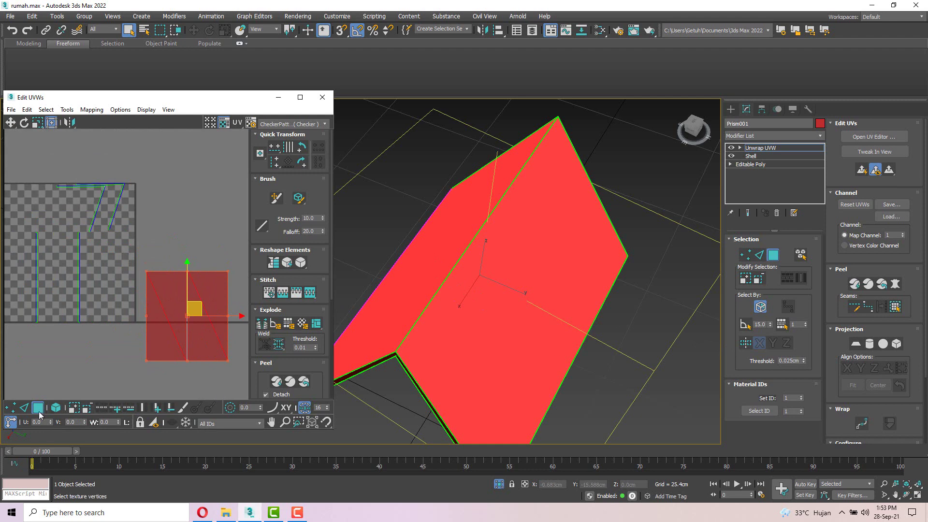
Stitch the two outer slopes' UV pieces together along the roof's ridge edge with Stitch Selected
left_click(23, 409)
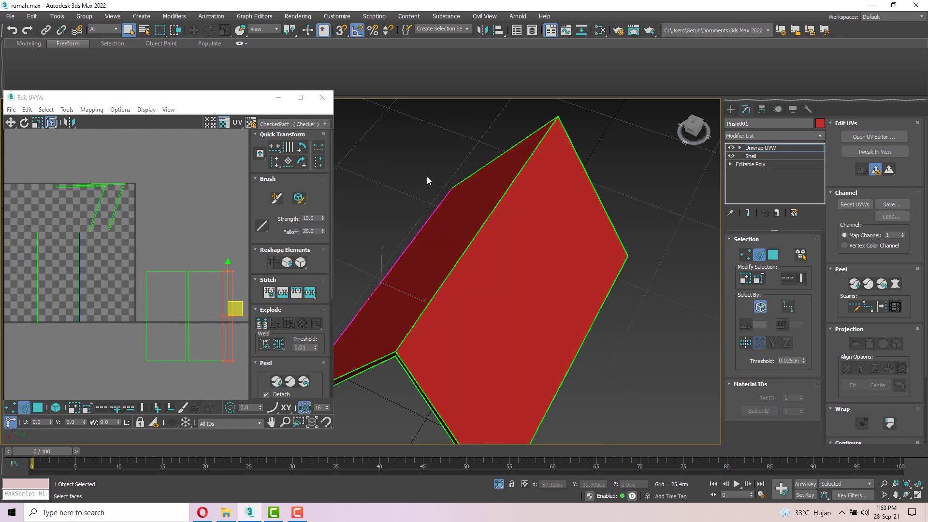
left_click(488, 214)
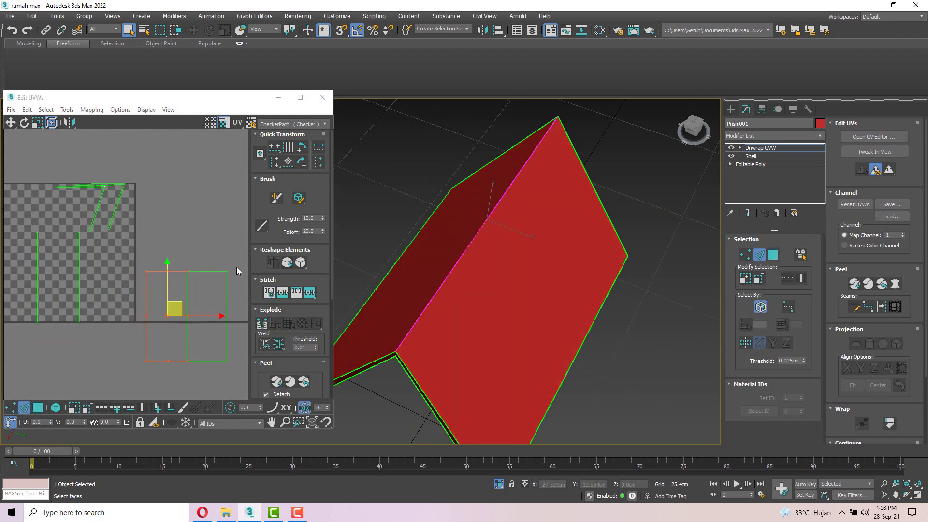
left_click(168, 251)
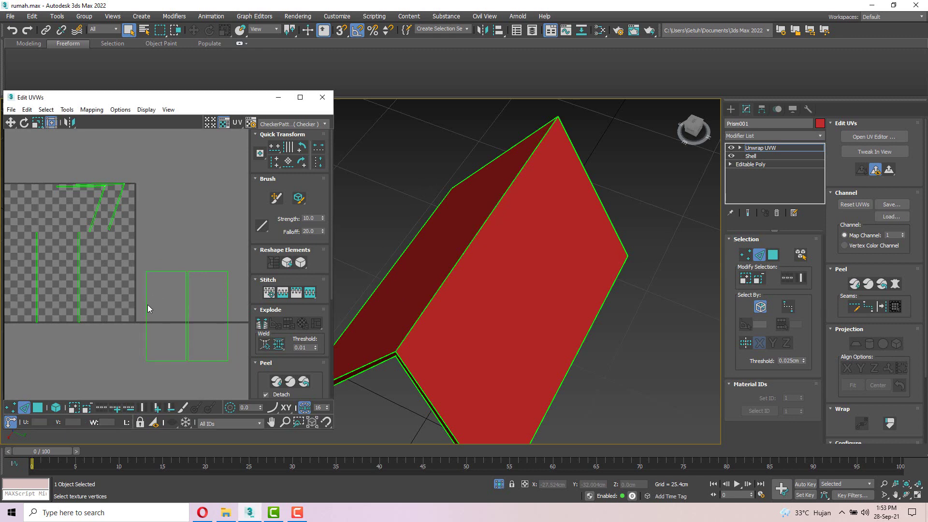
left_click(147, 309)
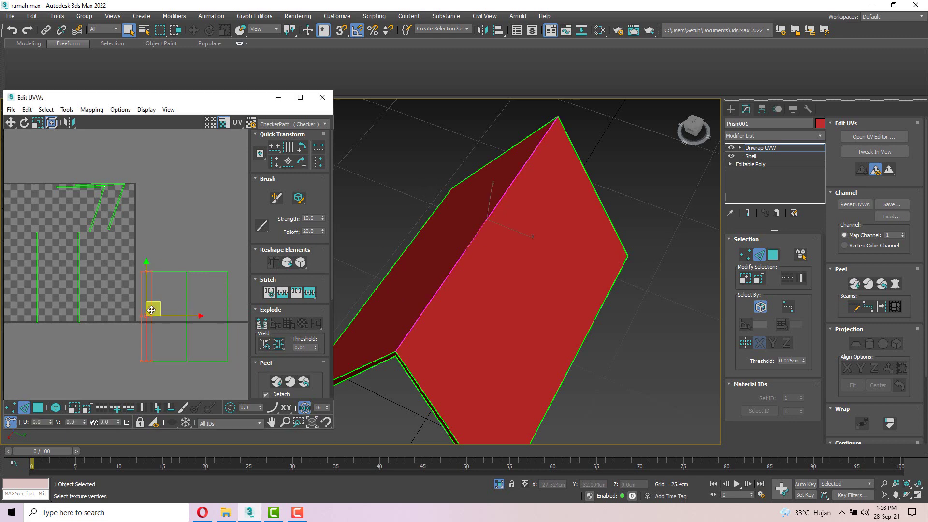
right_click(145, 303)
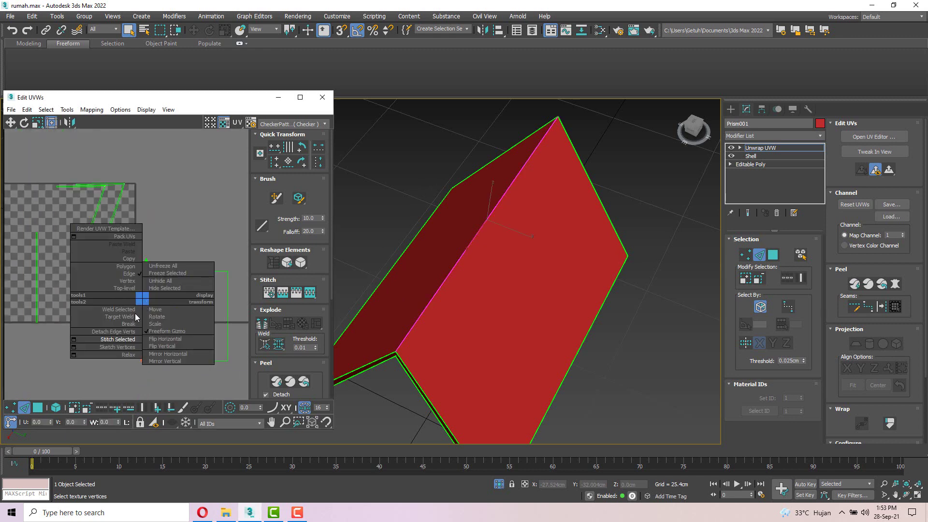
left_click(124, 340)
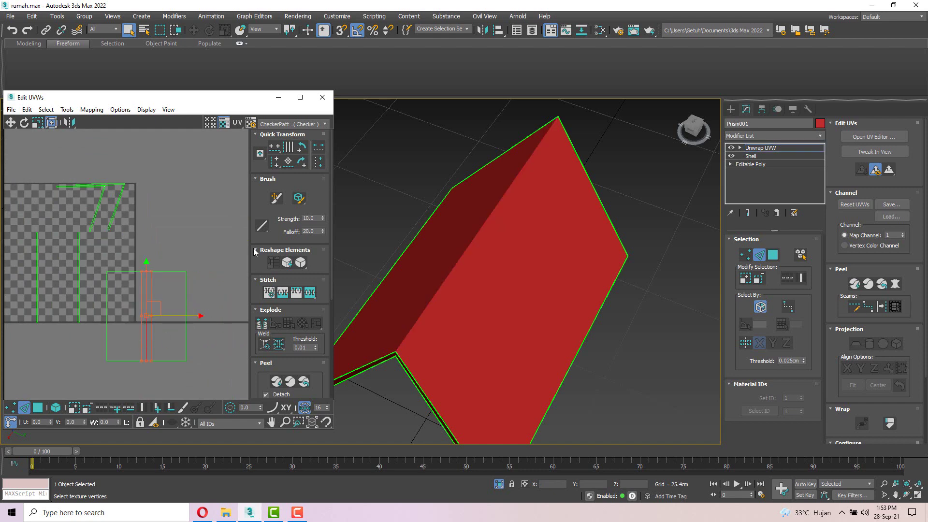
Select the stitched outer slope polygons to check that the joined UV piece matches the roof model
left_click(37, 411)
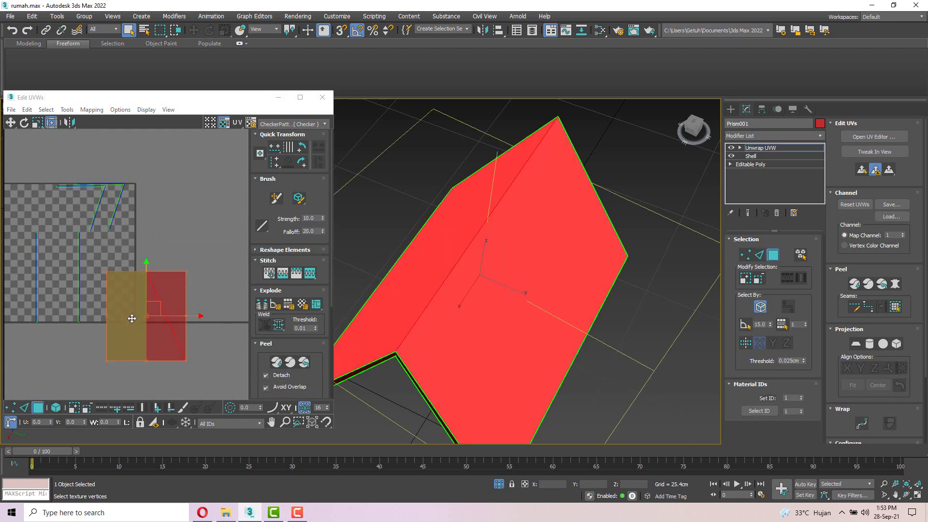
left_click(213, 201)
left_click(159, 284)
left_click(128, 289)
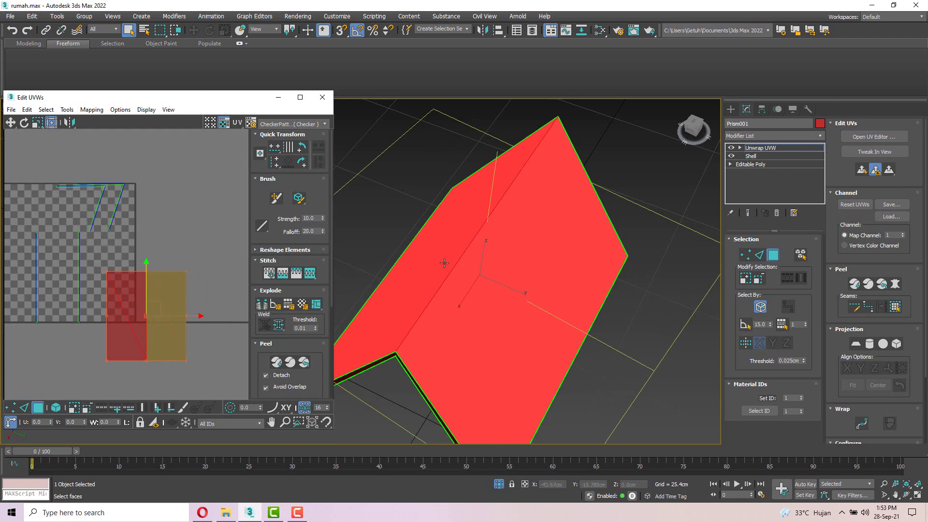
left_click(131, 227)
Select the roof's eave rim face and the adjoining gable rim face on the model to locate their UV strips
middle_click_drag(411, 315, 437, 361, "alt")
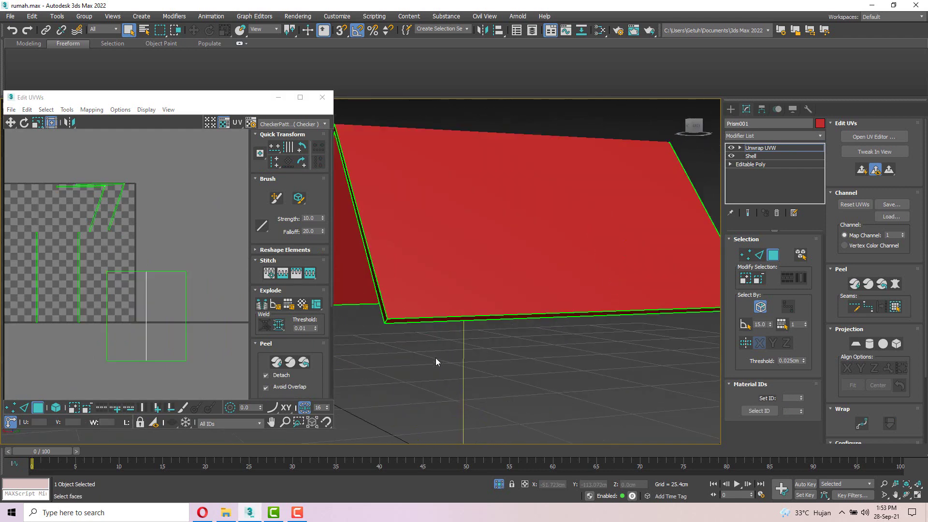
left_click(422, 323)
middle_click_drag(422, 324, 419, 299, "alt")
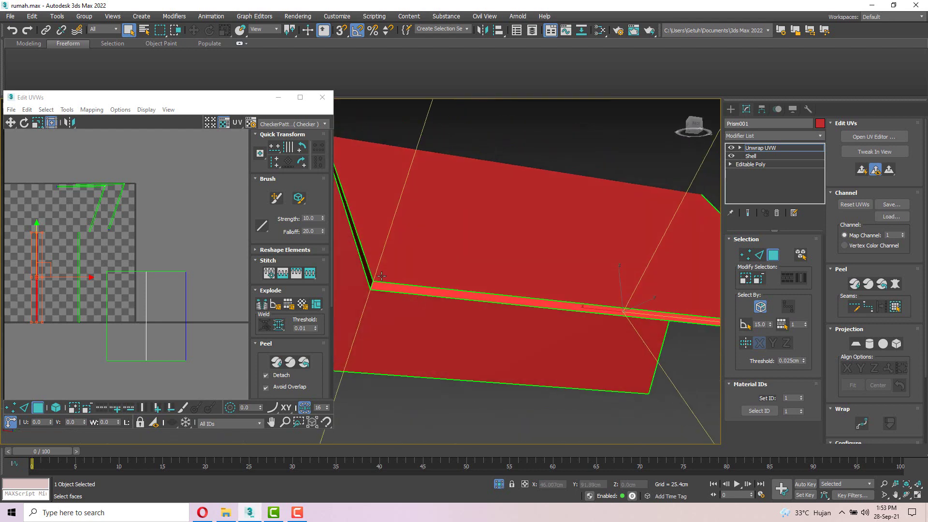
left_click(371, 270)
left_click(370, 276)
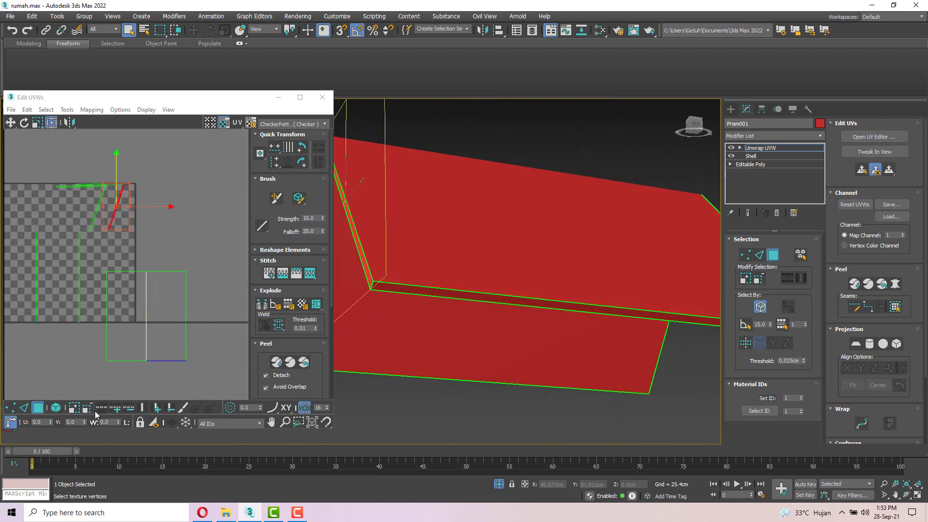
Select the right outer UV edge of the joined slope piece to identify the matching edge on the eave rim strips
left_click(24, 407)
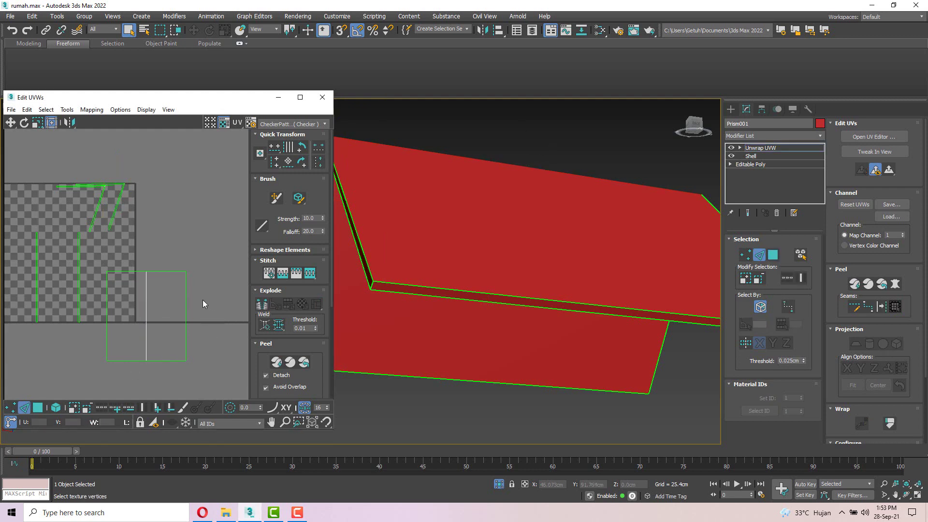
left_click(185, 315)
scroll(186, 316, "up", 5)
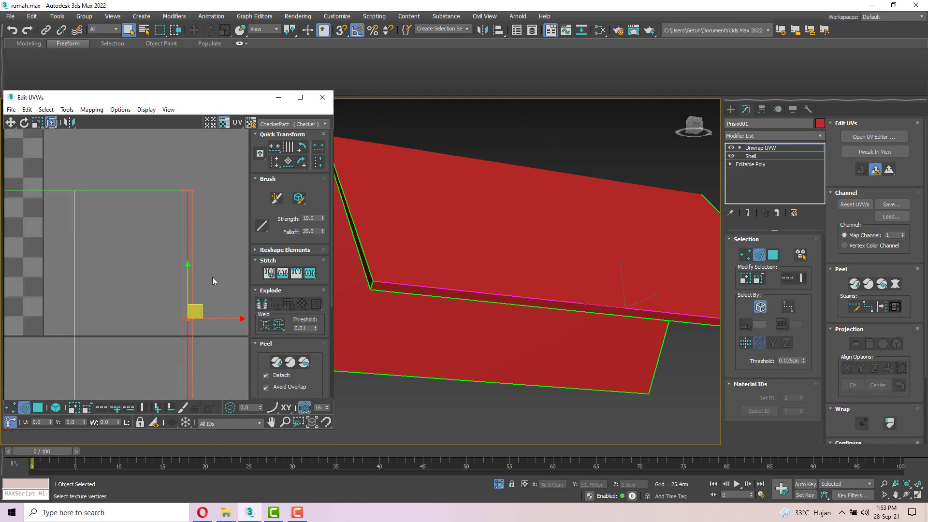
scroll(189, 271, "down", 5)
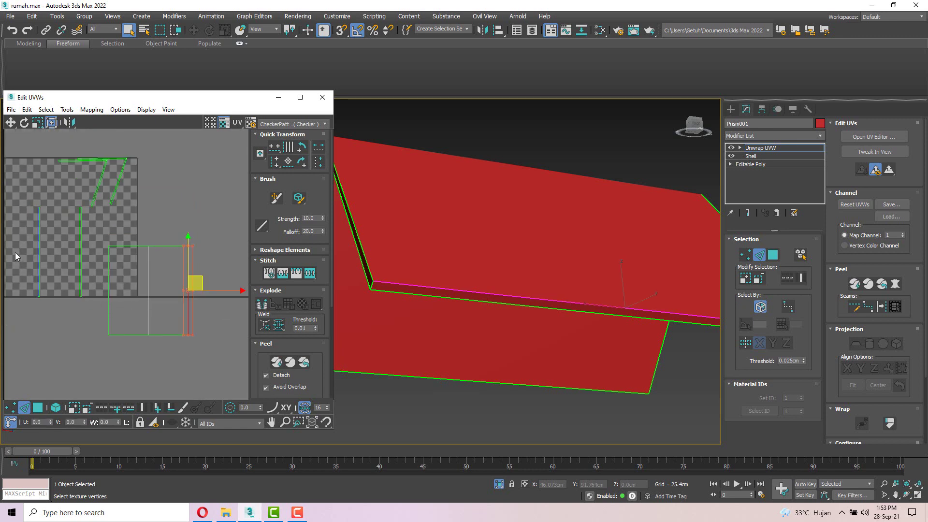
scroll(36, 237, "up", 6)
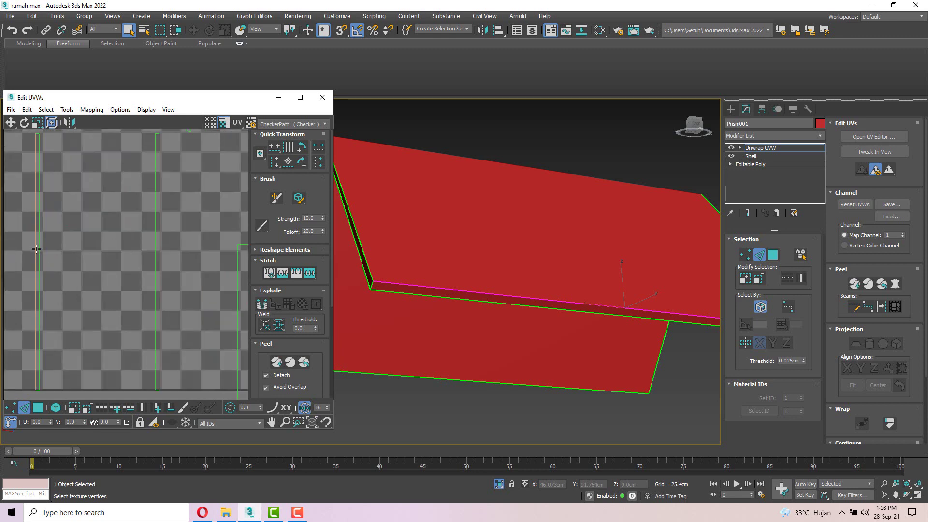
scroll(35, 248, "down", 5)
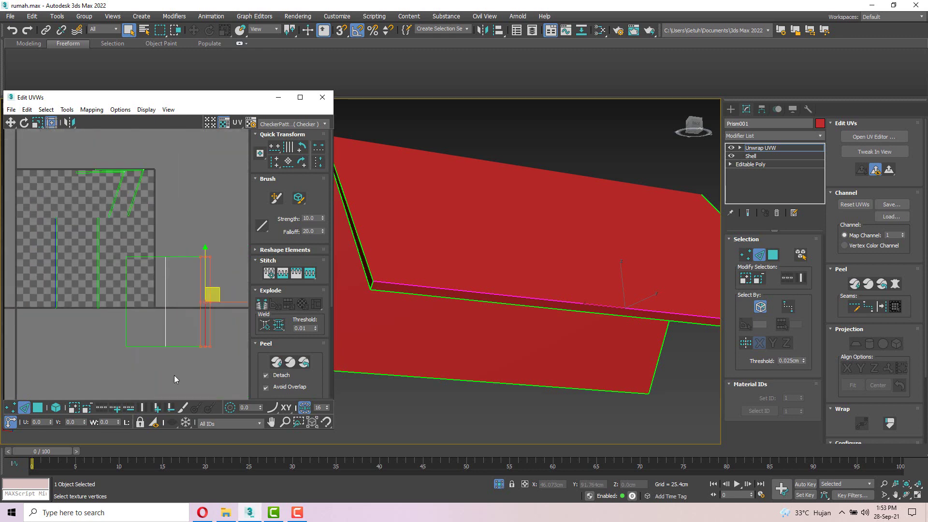
Select the left outer edge and the short end edges of the joined slope piece to identify their matching rim strips
left_click(213, 368)
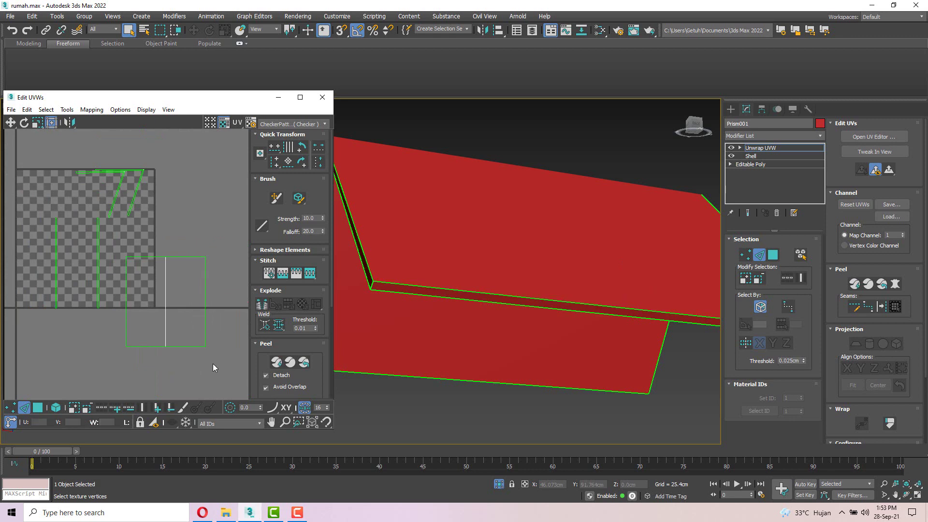
left_click(126, 298)
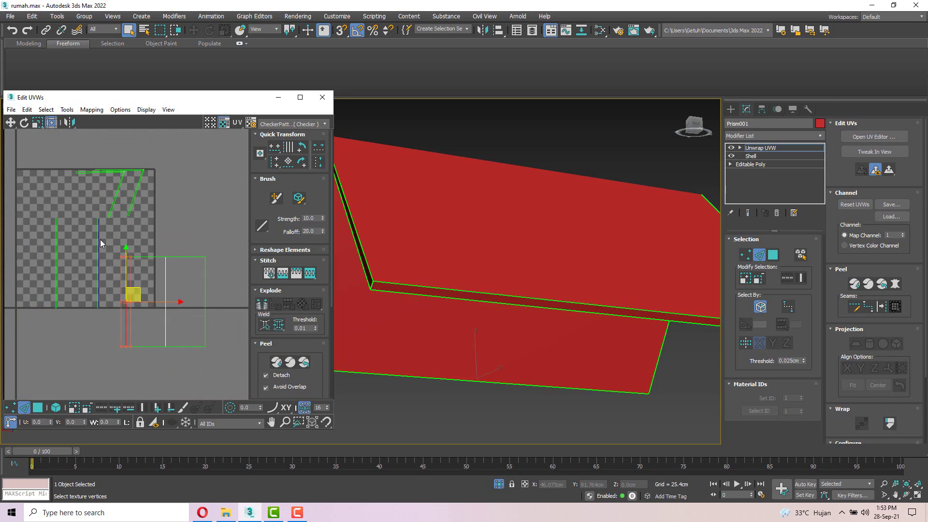
scroll(101, 240, "up", 4)
scroll(97, 259, "down", 3)
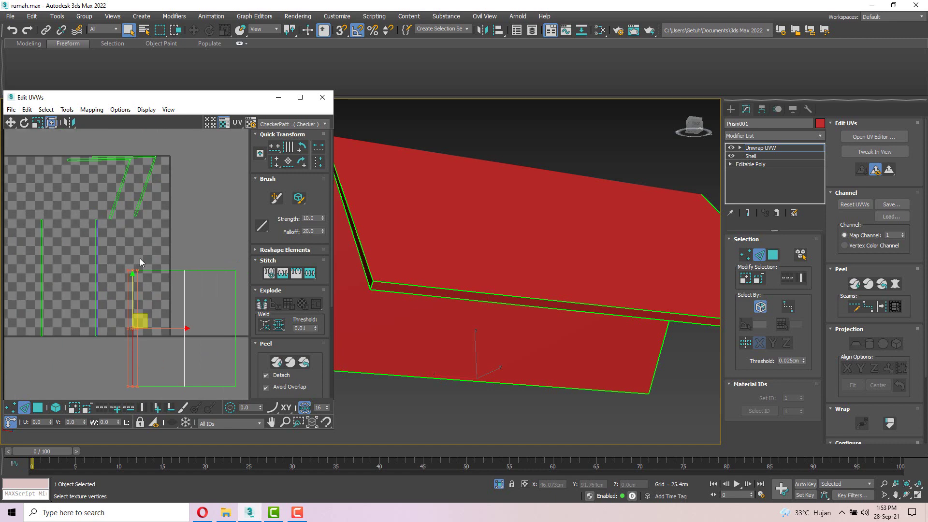
left_click(161, 271)
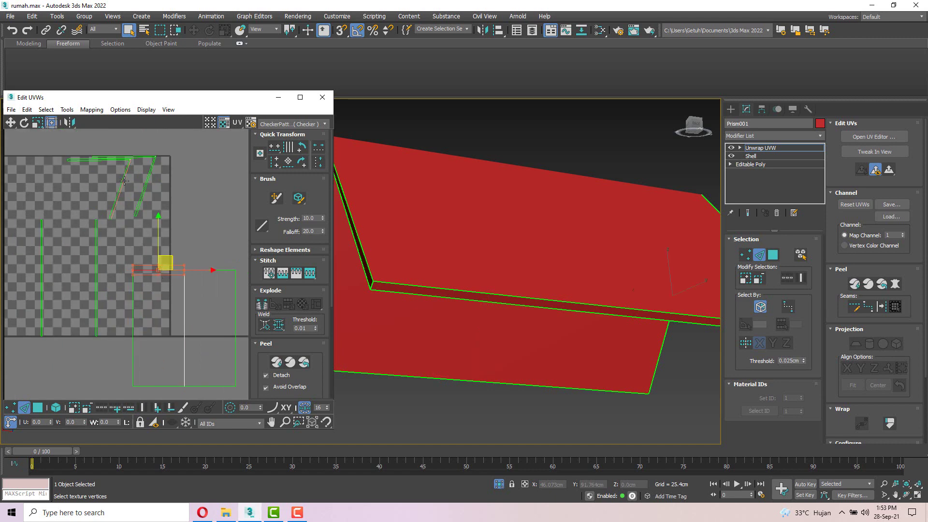
left_click(219, 386)
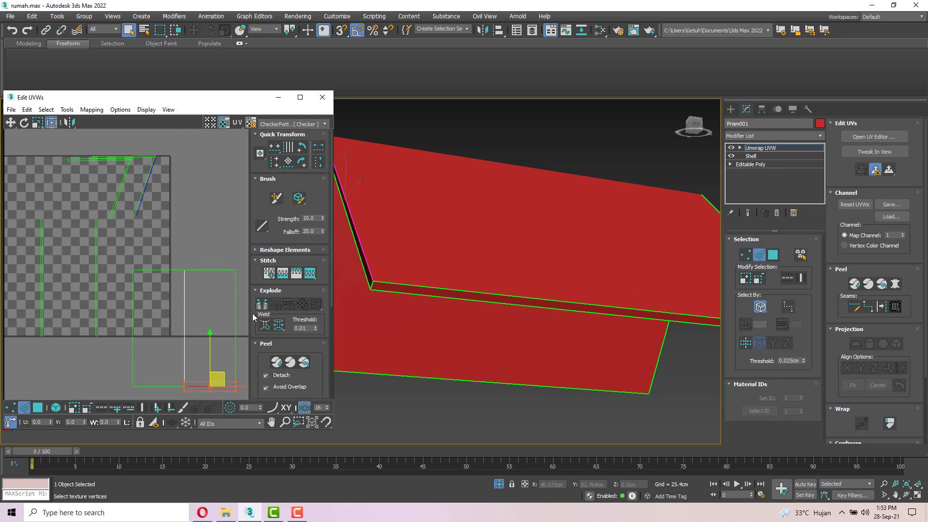
Stitch the matching eave rim strip onto the right outer edge of the joined slope piece with Stitch Selected
middle_click_drag(222, 312, 186, 299)
right_click(185, 298)
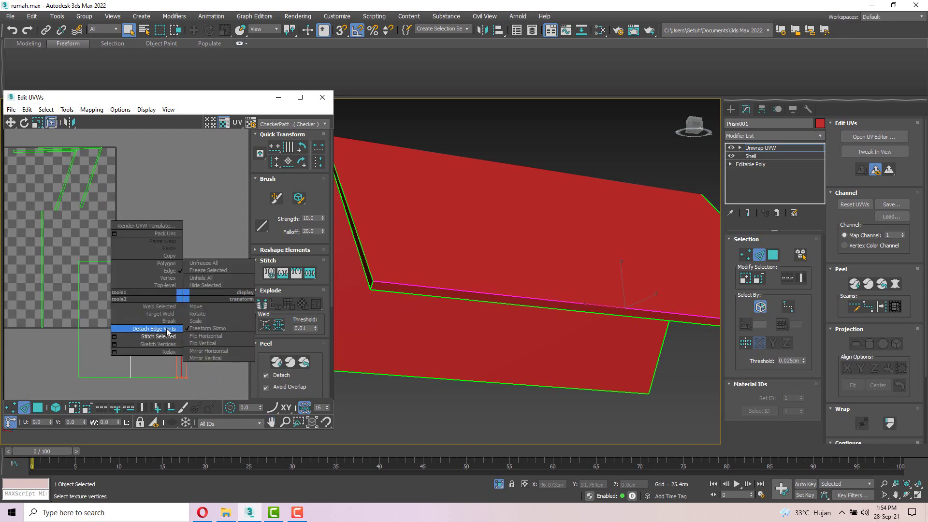
scroll(141, 201, "down", 3)
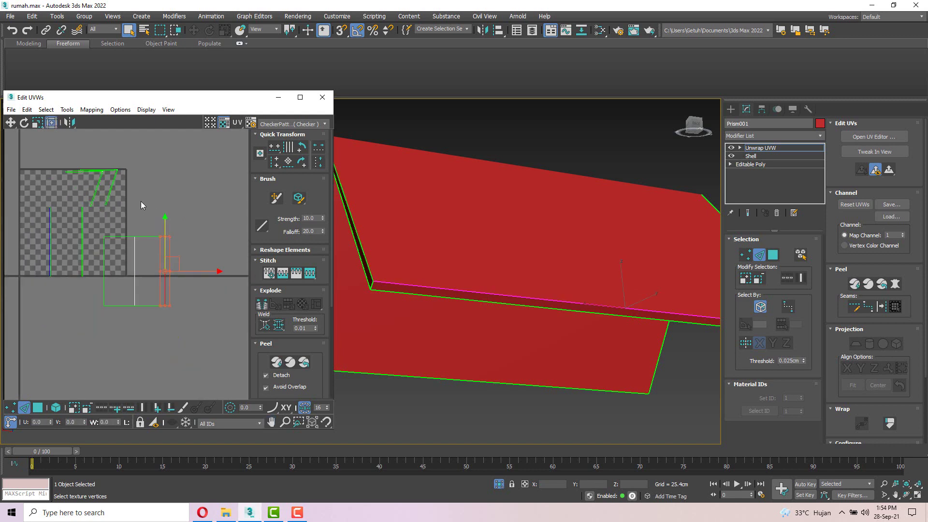
middle_click_drag(141, 201, 164, 208)
right_click(168, 255)
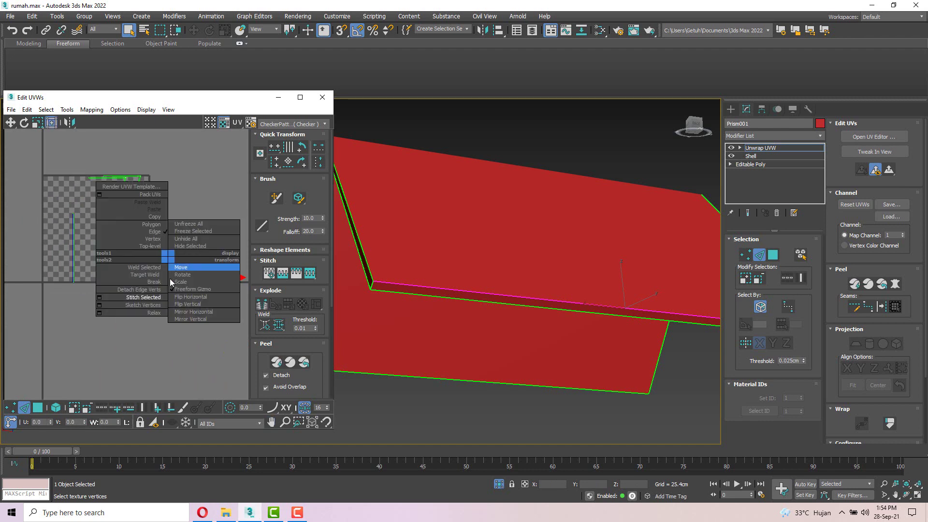
left_click(154, 298)
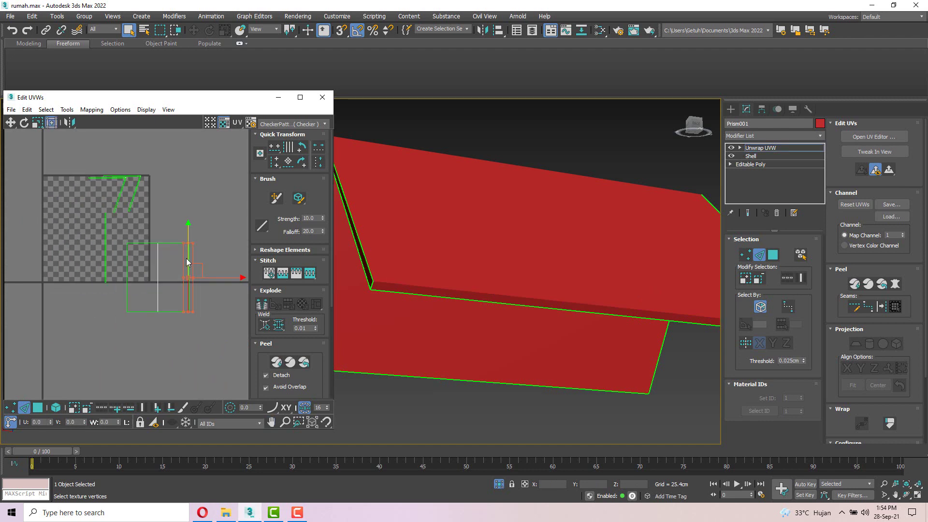
left_click(230, 270)
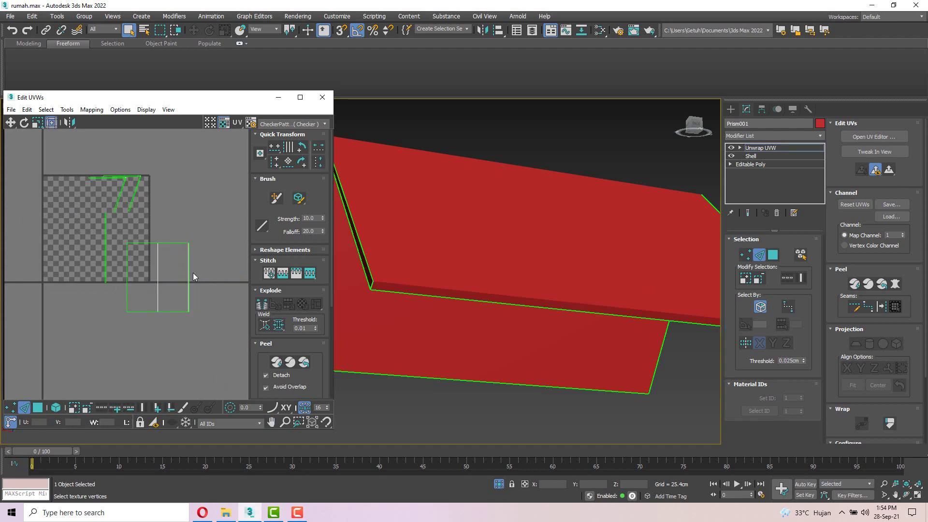
Try to stitch a gable rim strip onto the lower short edge of the left slope, and undo the stitch
left_click(140, 276)
right_click(134, 269)
left_click(111, 306)
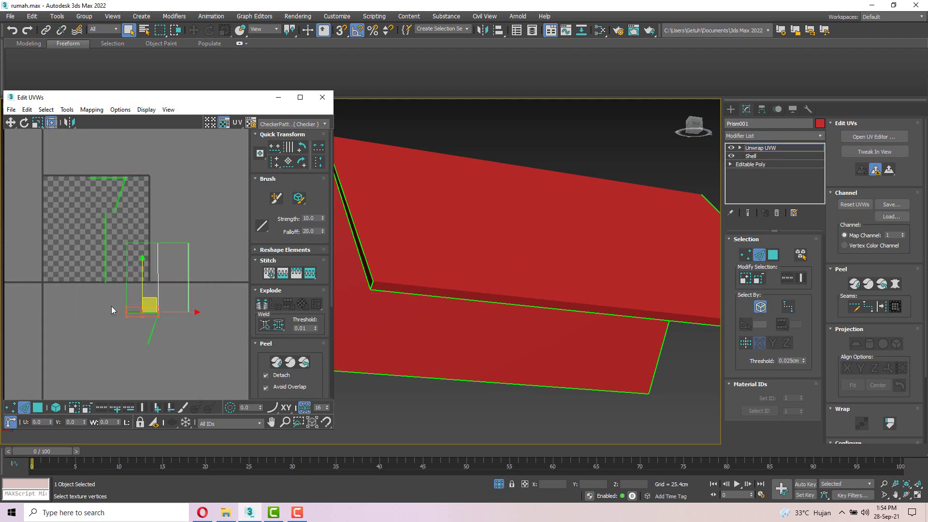
key("ctrl+z")
left_click(111, 341)
Stitch the other eave rim strip onto the left outer edge of the joined slope piece with Stitch Selected
left_click(127, 281)
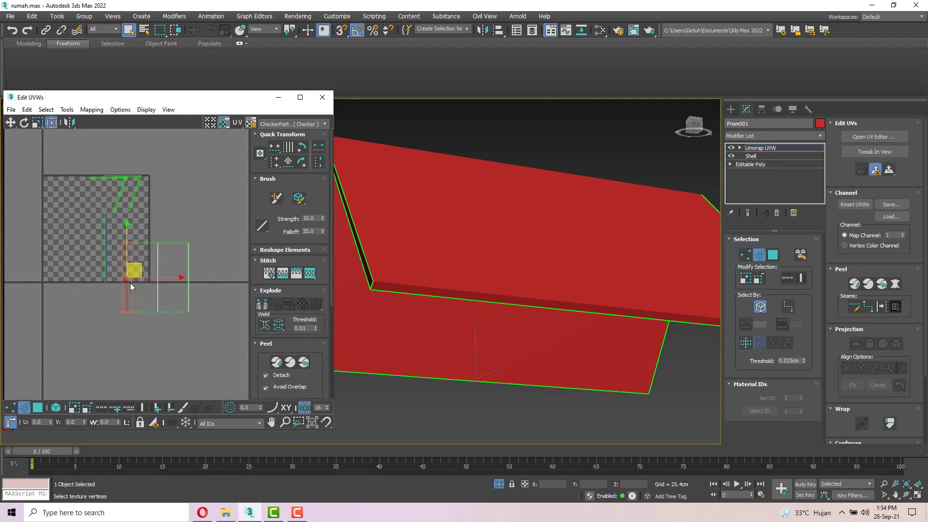
right_click(126, 281)
left_click(119, 306)
Select the left slanted gable rim strip together with its connected horizontal strip and move them away from the other gable rim piece
left_click(37, 408)
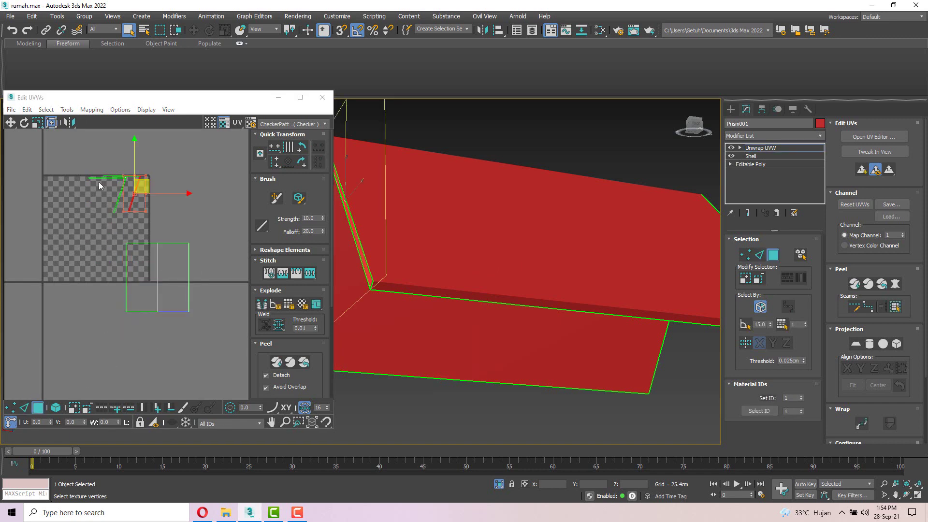
scroll(117, 181, "up", 5)
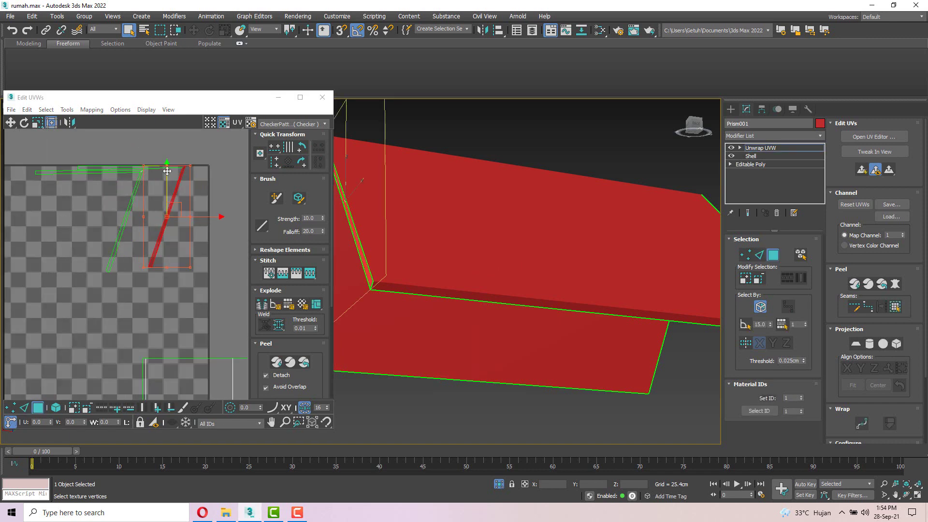
scroll(168, 168, "down", 5)
left_click(186, 165)
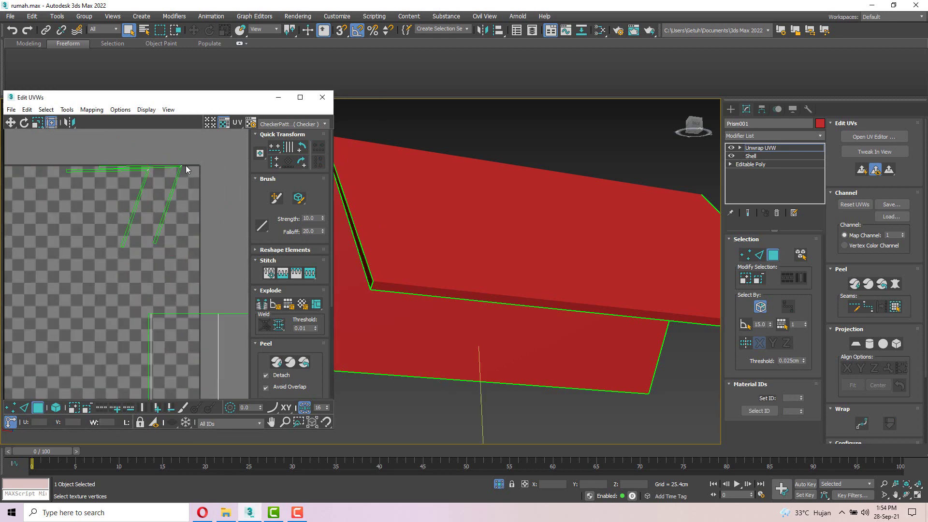
scroll(143, 168, "up", 5)
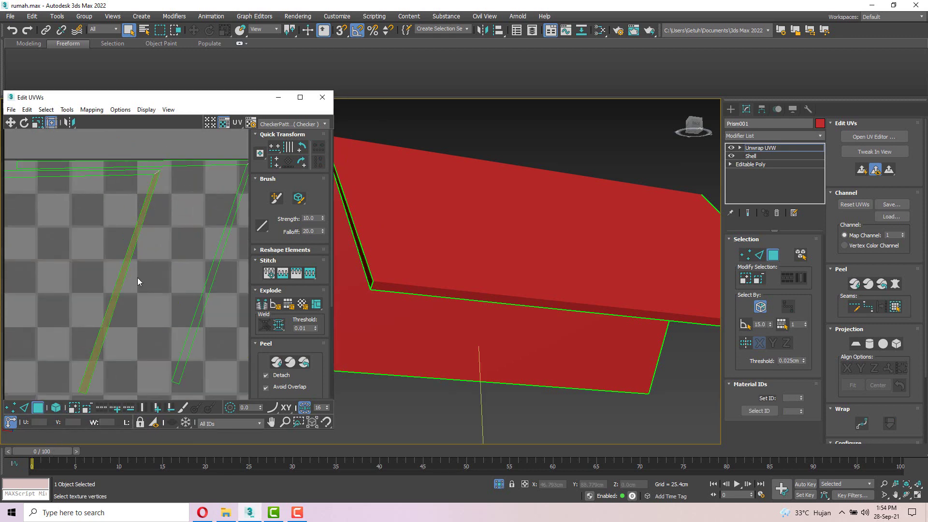
left_click(147, 194)
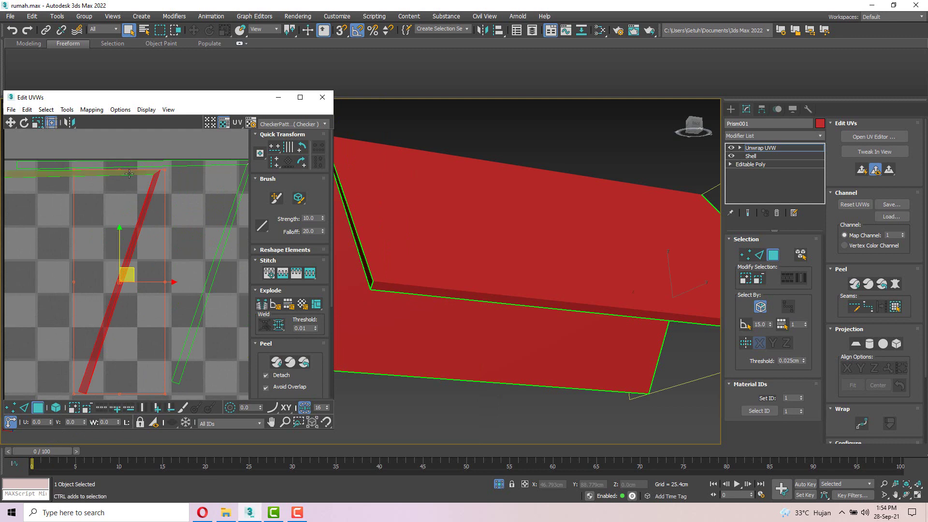
left_click(129, 175, "ctrl")
scroll(108, 215, "down", 2)
left_click_drag(76, 231, 41, 250)
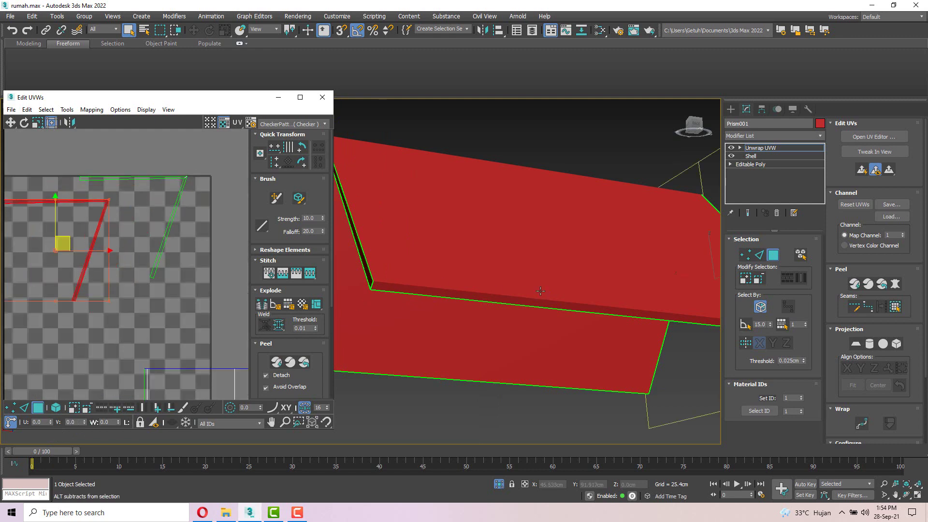
Examine the gable end of the roof and select single rim faces to match them with their UV strips
middle_click_drag(443, 284, 423, 289, "alt")
middle_click_drag(706, 231, 573, 258)
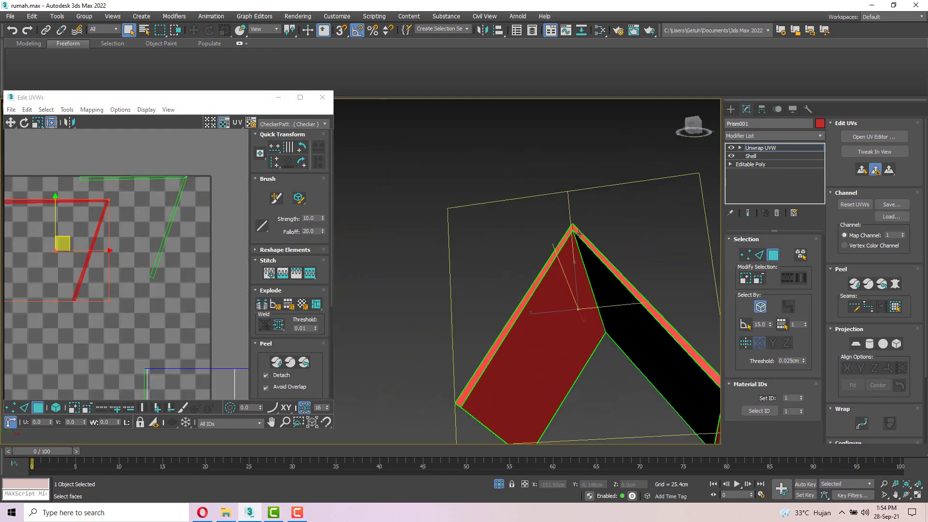
left_click(560, 262)
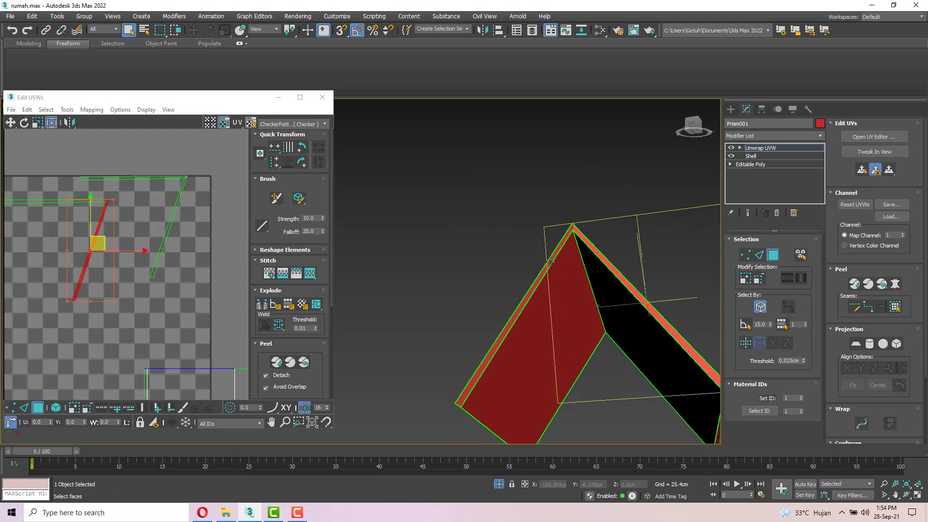
left_click(550, 262)
left_click(71, 256)
Detach the two horizontal gable rim strips from the slanted ones with Detach Edge Verts and move them above the texture square
scroll(71, 279, "down", 3)
middle_click_drag(71, 279, 95, 283)
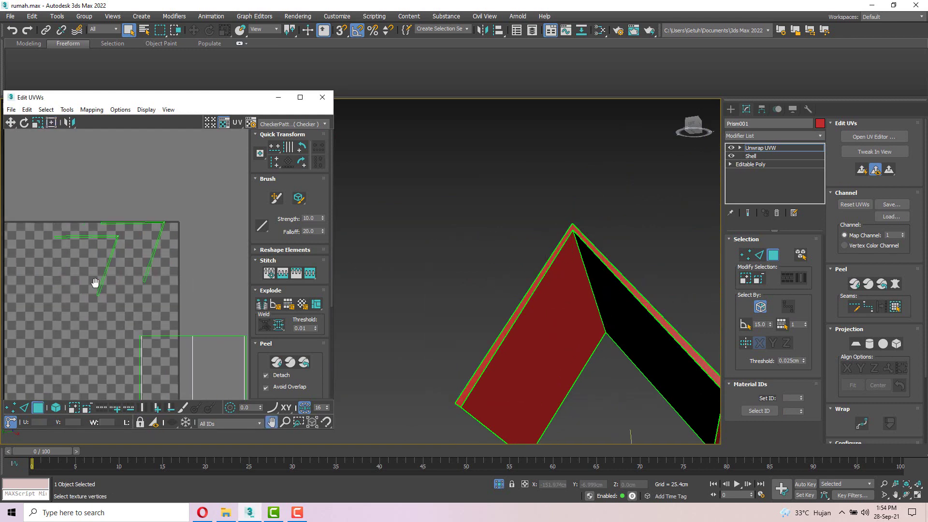
scroll(96, 280, "up", 2)
left_click_drag(100, 255, 100, 256)
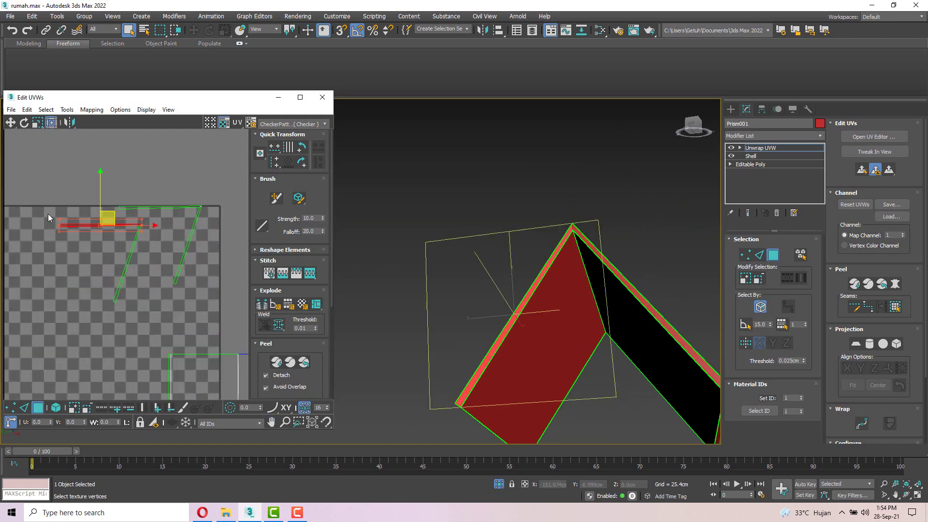
left_click_drag(56, 207, 95, 263)
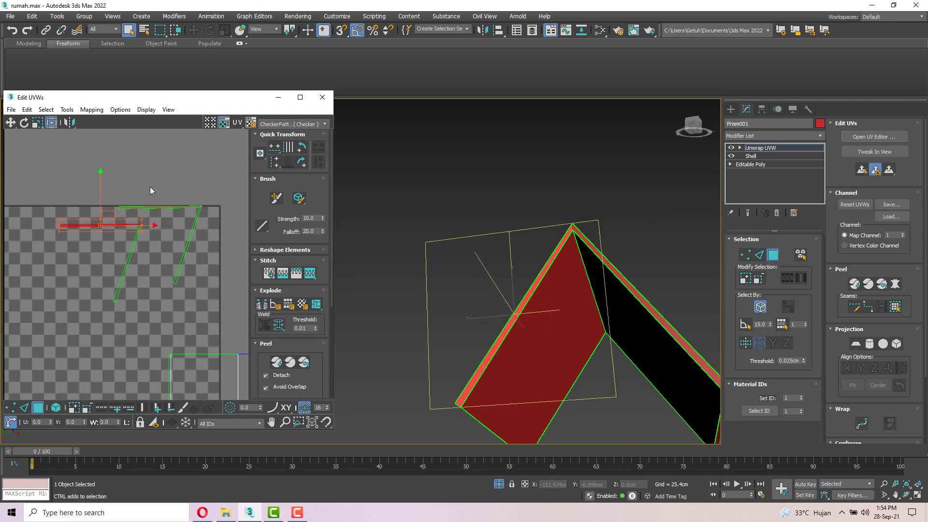
left_click_drag(178, 217, 178, 216, "ctrl")
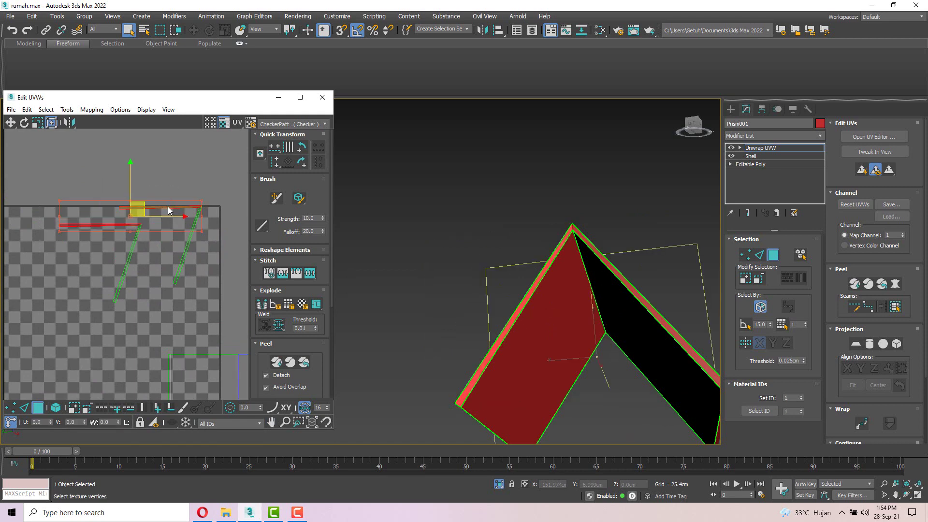
right_click(165, 202)
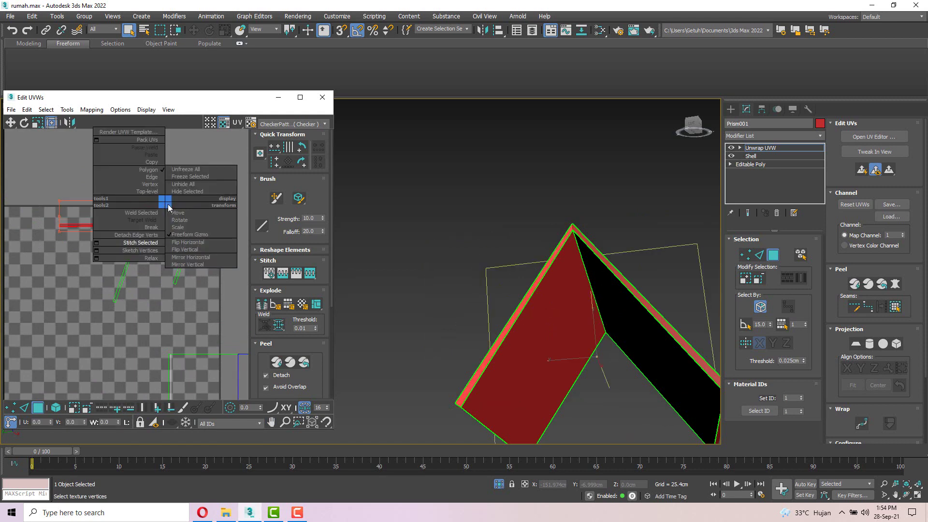
left_click(144, 235)
left_click_drag(138, 209, 108, 174)
left_click(150, 309)
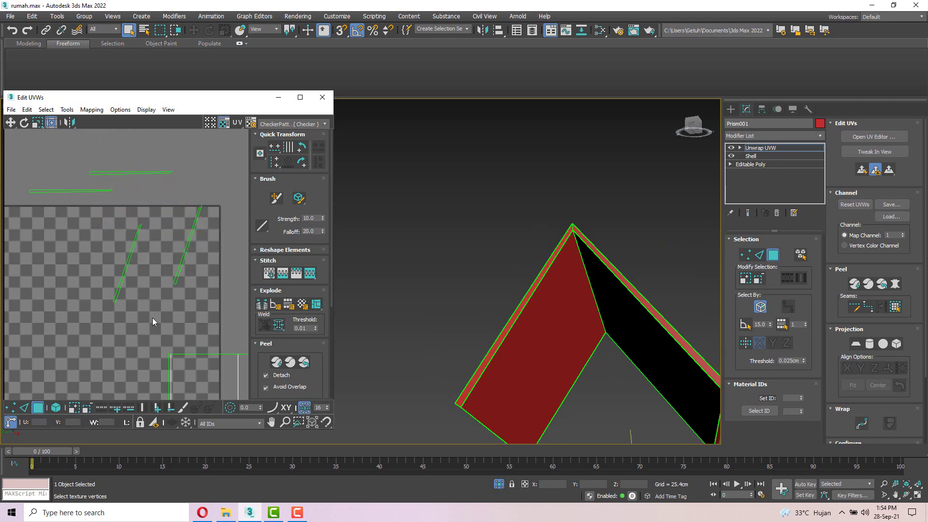
scroll(153, 317, "down", 2)
middle_click_drag(116, 224, 65, 124)
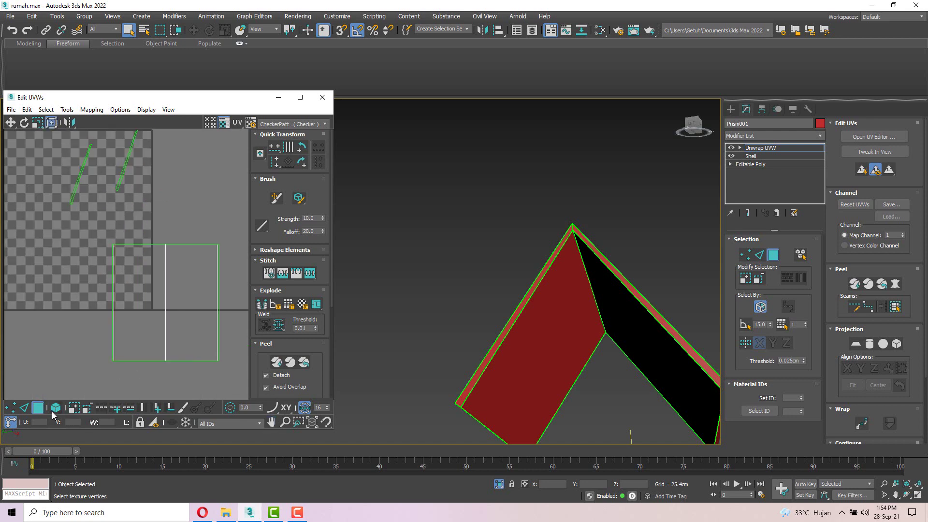
Stitch the gable rim strips onto the upper ends of both halves of the joined slope piece with Stitch Selected
left_click(24, 408)
left_click(145, 247)
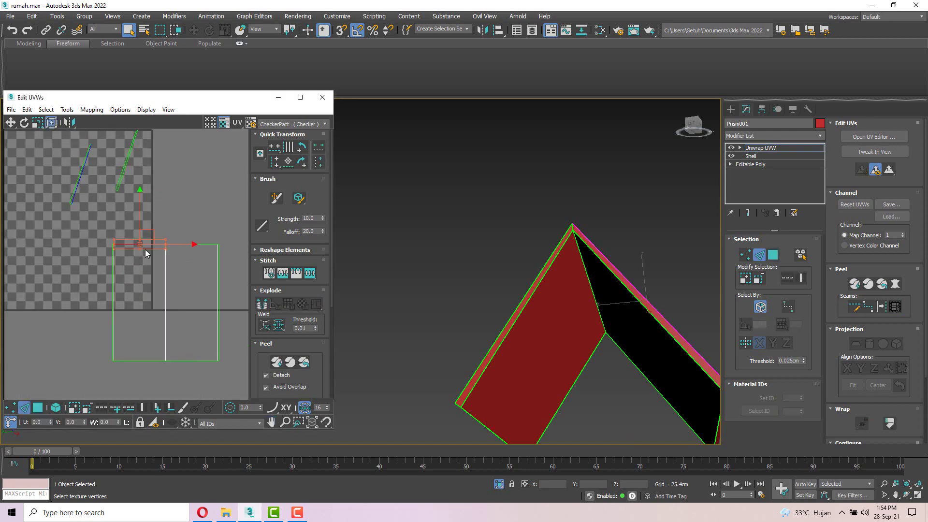
right_click(144, 248)
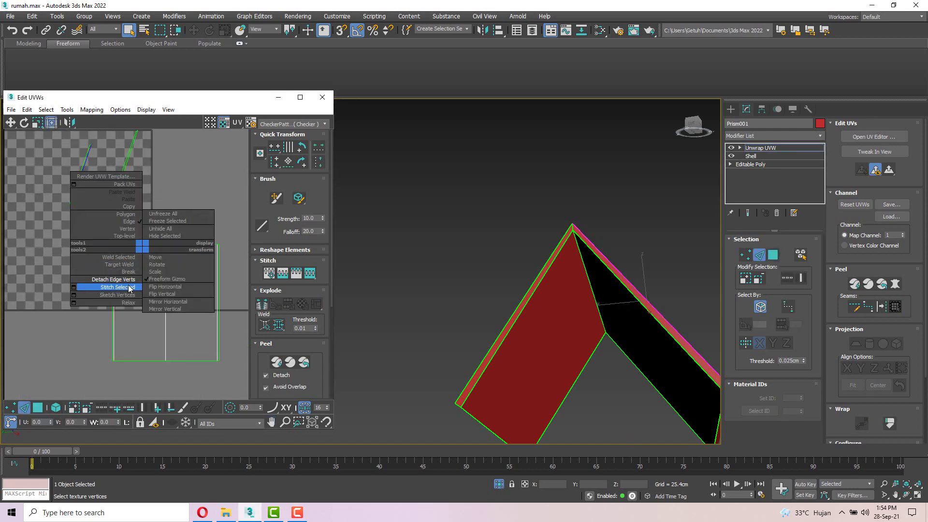
left_click(128, 289)
right_click(197, 248)
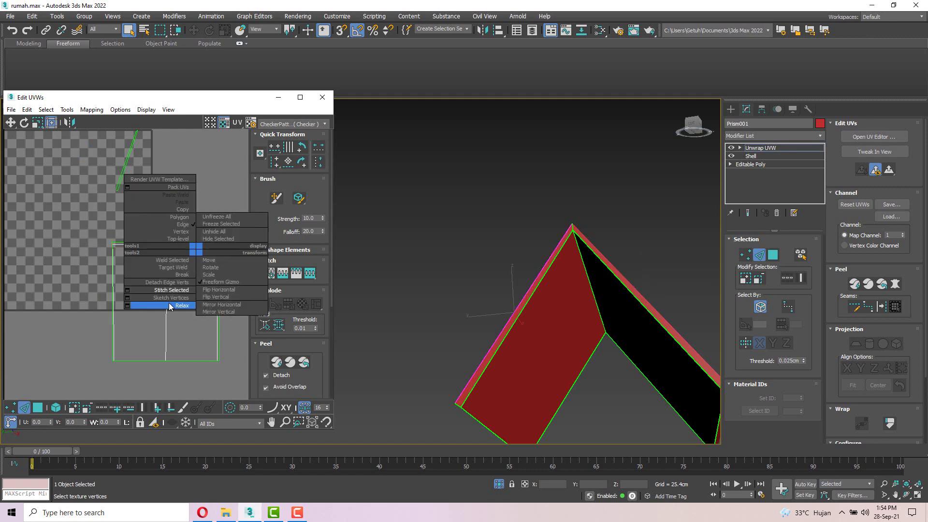
left_click(169, 291)
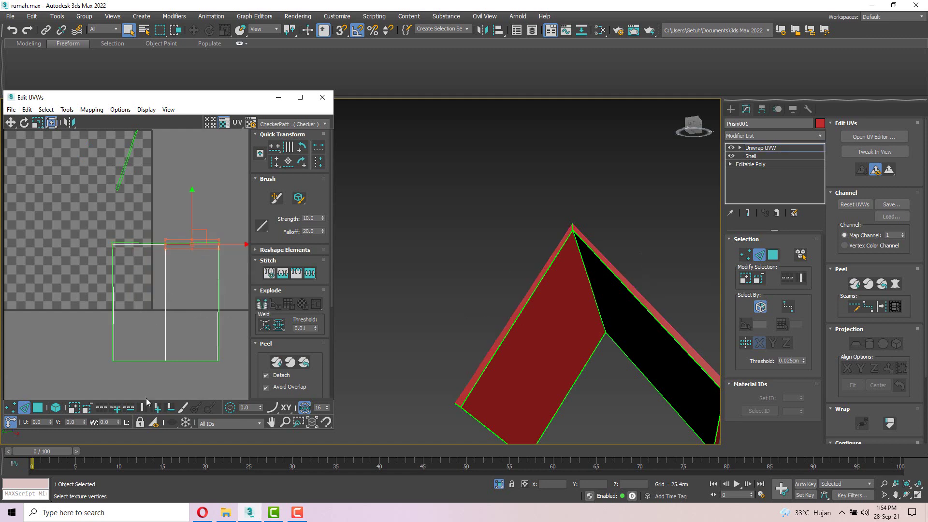
Stitch the remaining gable rim strips onto the lower ends of both halves of the joined slope piece with Stitch Selected
left_click(190, 360)
right_click(196, 363)
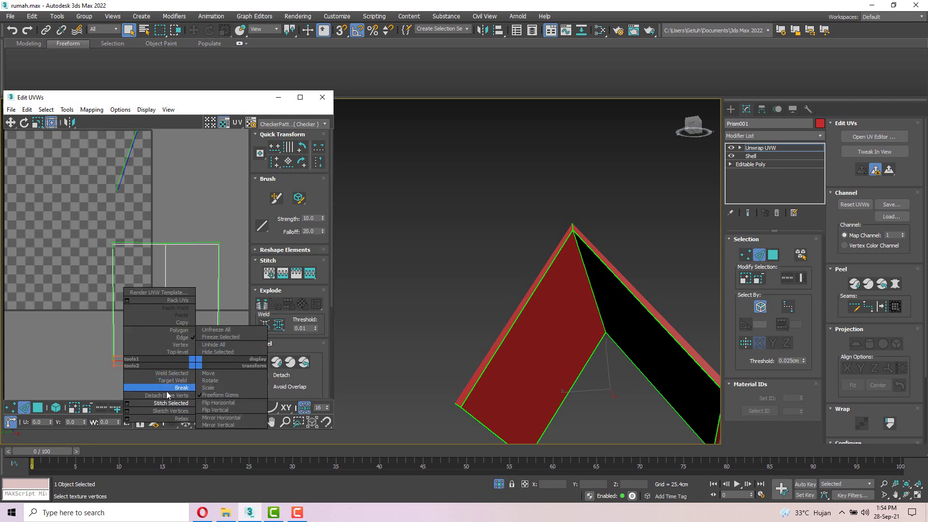
left_click(170, 403)
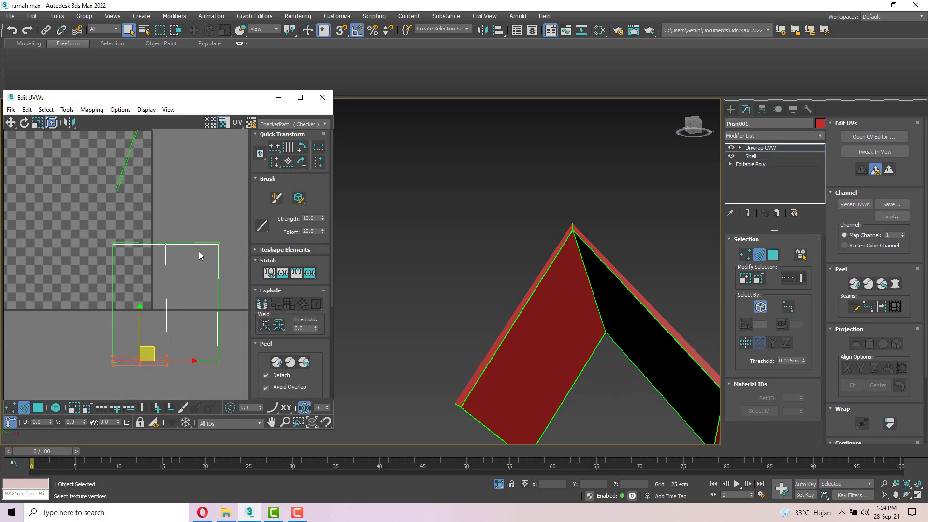
left_click(197, 362)
right_click(197, 363)
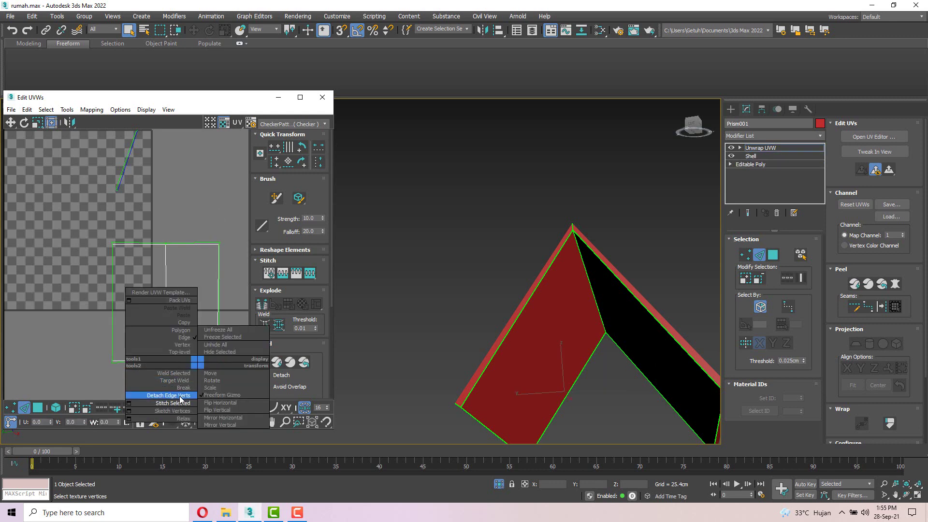
left_click(180, 396)
Check the stitched roof piece by selecting all its UV faces and single rim faces and comparing them with the model
scroll(199, 297, "down", 3)
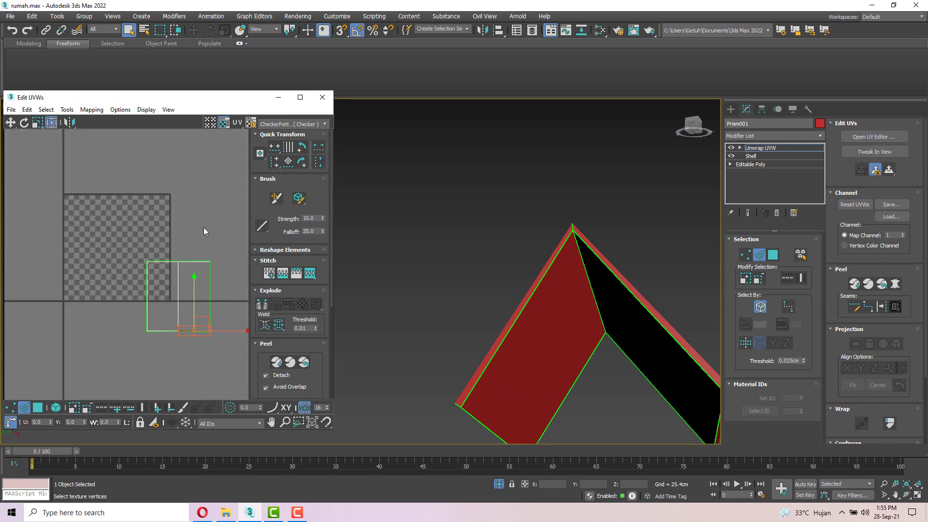
left_click(37, 408)
left_click_drag(106, 219, 235, 374)
scroll(163, 231, "up", 3)
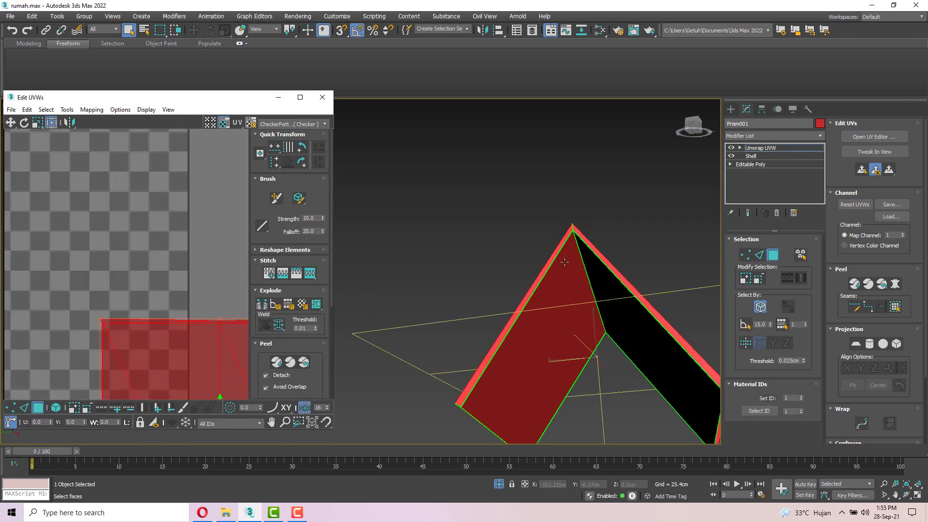
scroll(157, 304, "up", 2)
middle_click_drag(194, 306, 187, 230)
scroll(117, 276, "down", 3)
left_click(120, 247)
scroll(143, 262, "down", 4)
middle_click_drag(611, 314, 536, 367, "alt")
left_click(516, 395)
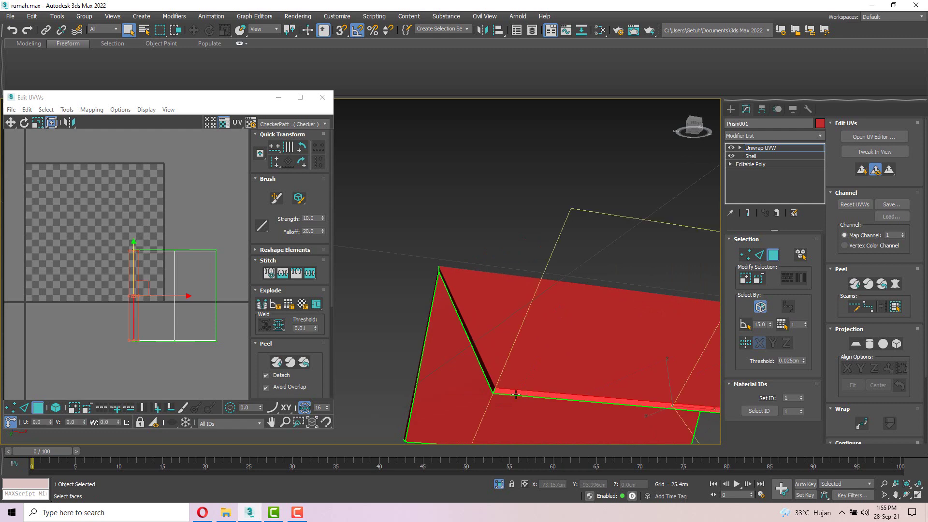
middle_click_drag(525, 288, 501, 343, "alt")
scroll(88, 239, "down", 3)
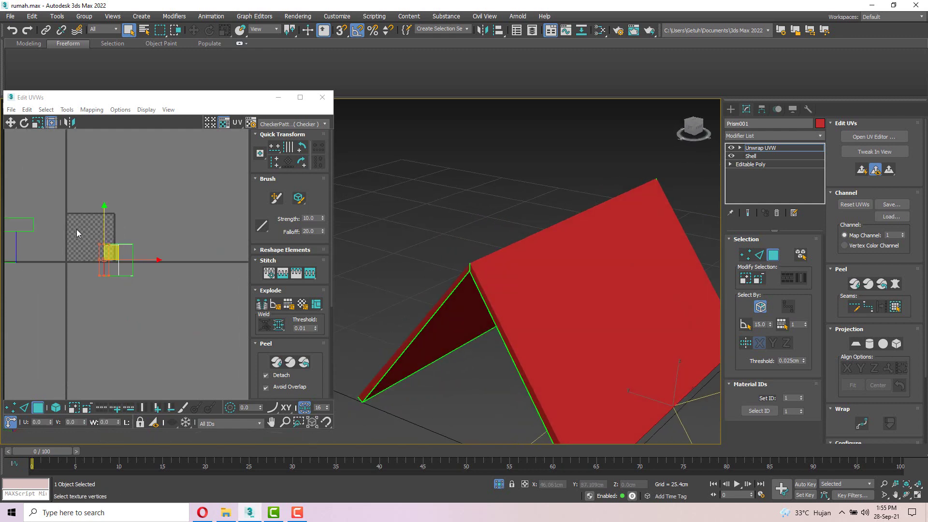
Move all of the roof's UV pieces below the texture square and collapse its modifier stack with Collapse All
middle_click_drag(60, 229, 85, 241)
key("ctrl+a")
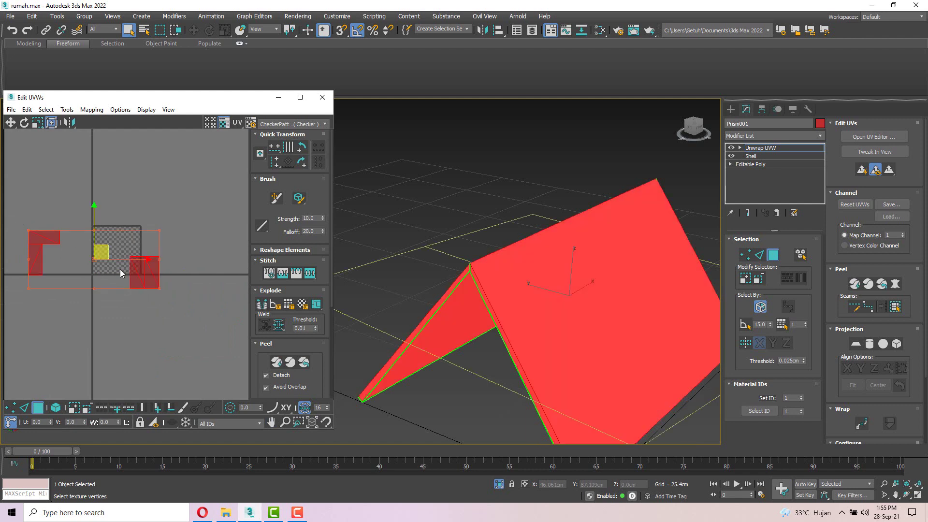
left_click_drag(103, 256, 131, 346)
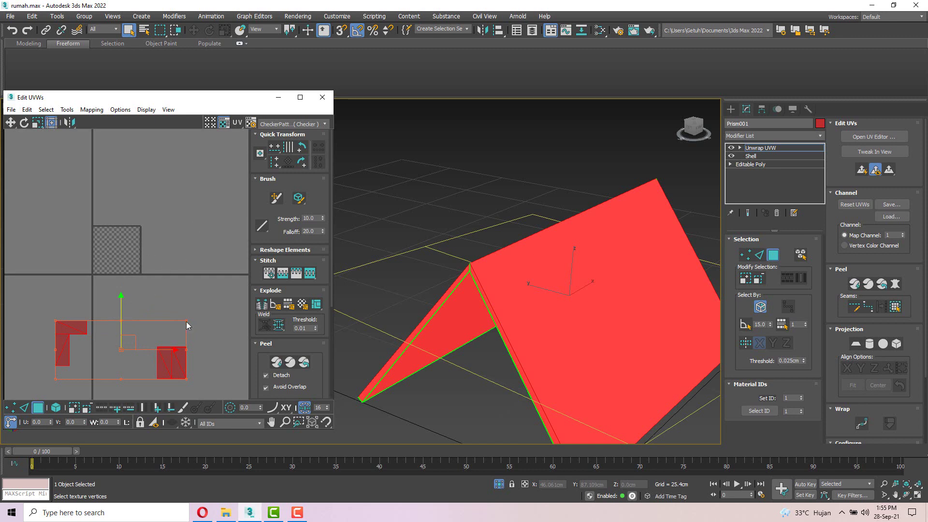
right_click(768, 149)
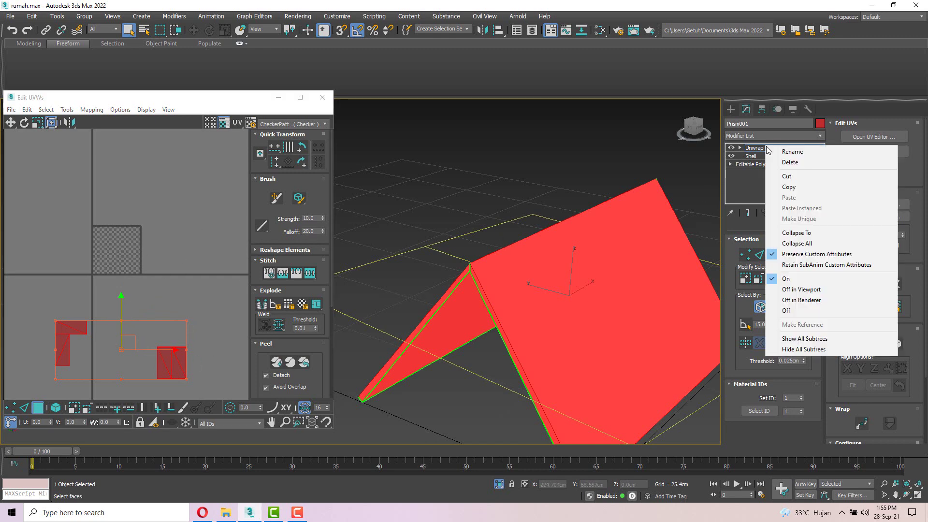
left_click(800, 244)
Unhide all the other house parts and bring the whole house into view
middle_click_drag(701, 235, 500, 235)
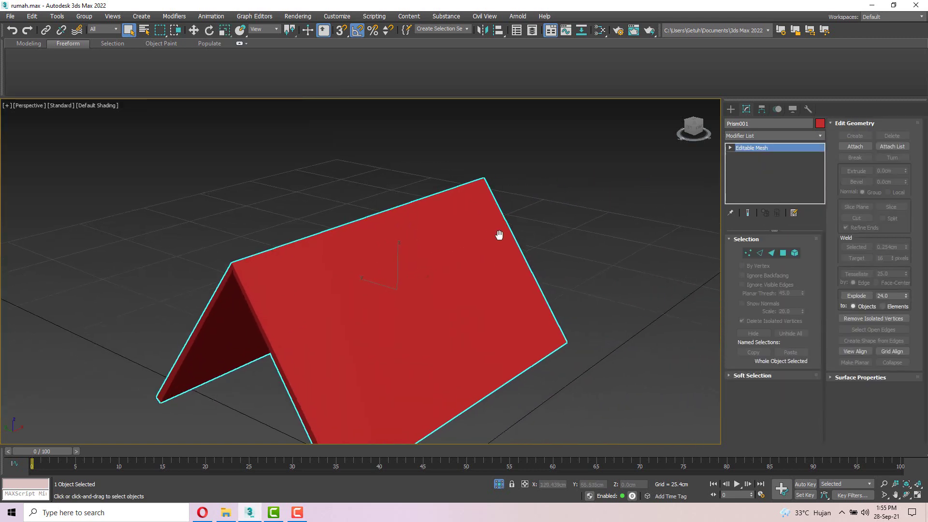
right_click(588, 233)
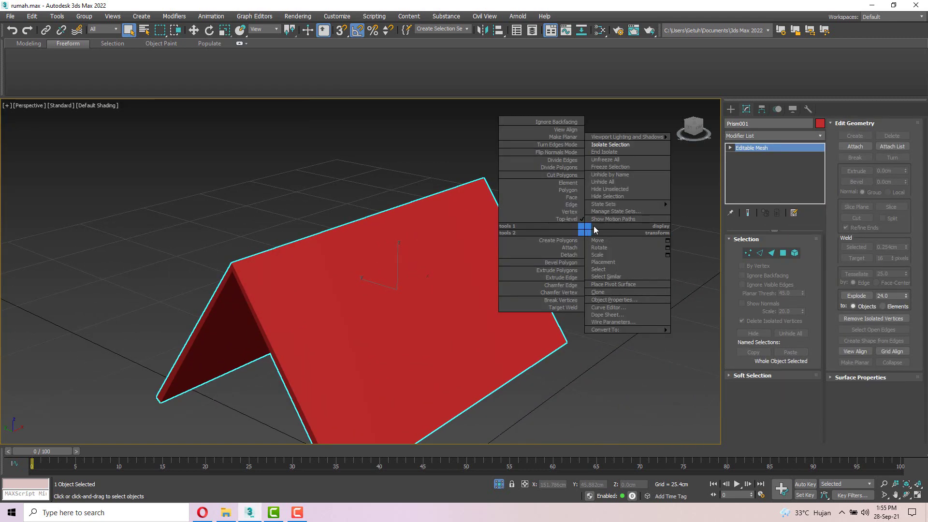
left_click(610, 183)
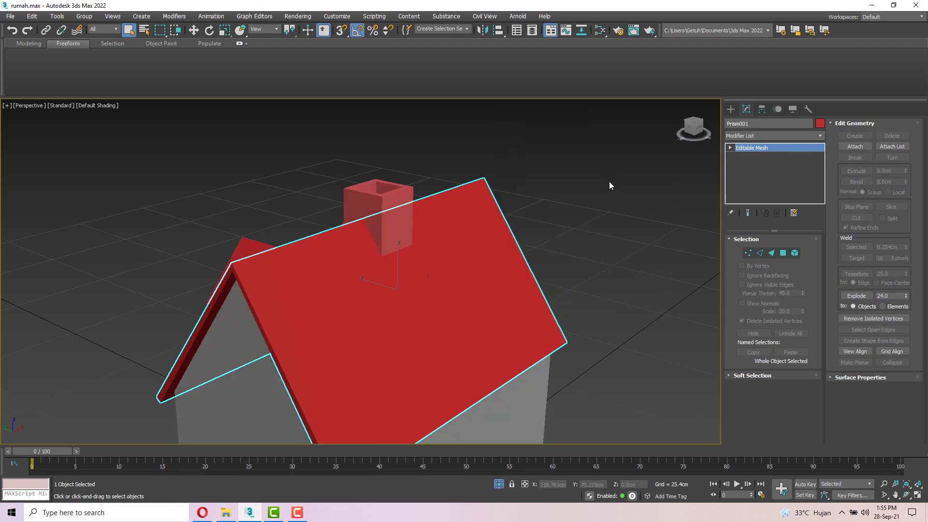
scroll(549, 246, "down", 6)
middle_click_drag(416, 261, 520, 268, "alt")
scroll(521, 272, "up", 5)
scroll(522, 272, "down", 4)
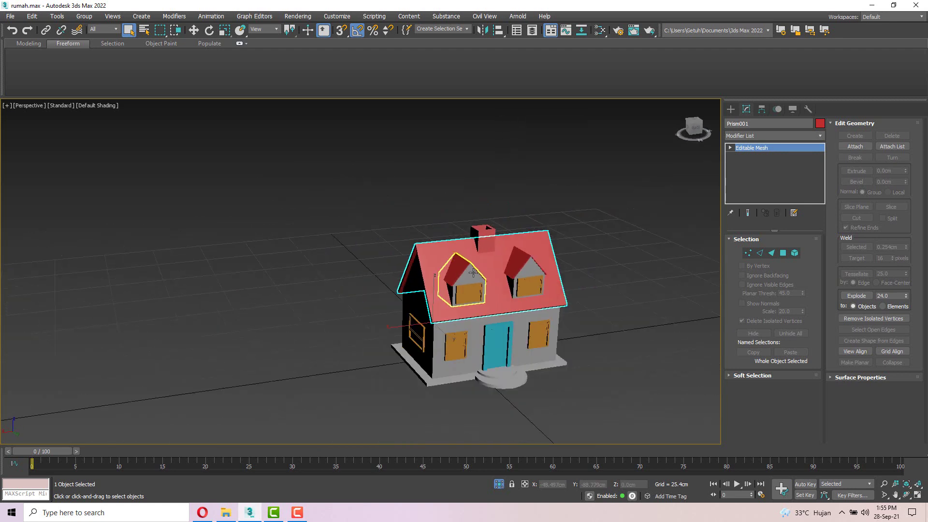
scroll(426, 273, "up", 2)
scroll(433, 274, "up", 3)
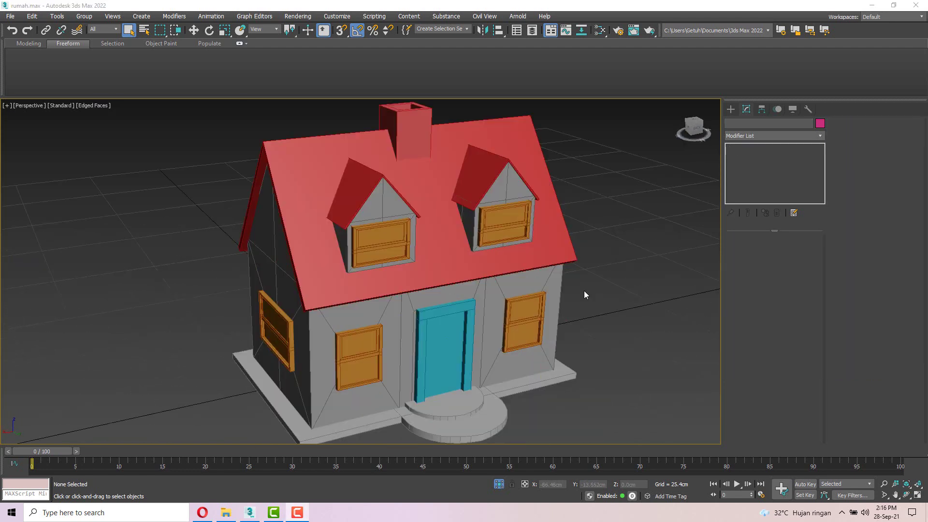
Examine the house's windows by selecting the front and side ones in turn to see which are separate copies
mouse_move(585, 291)
middle_mouse_down()
mouse_move(554, 286)
mouse_move(577, 295)
middle_mouse_up()
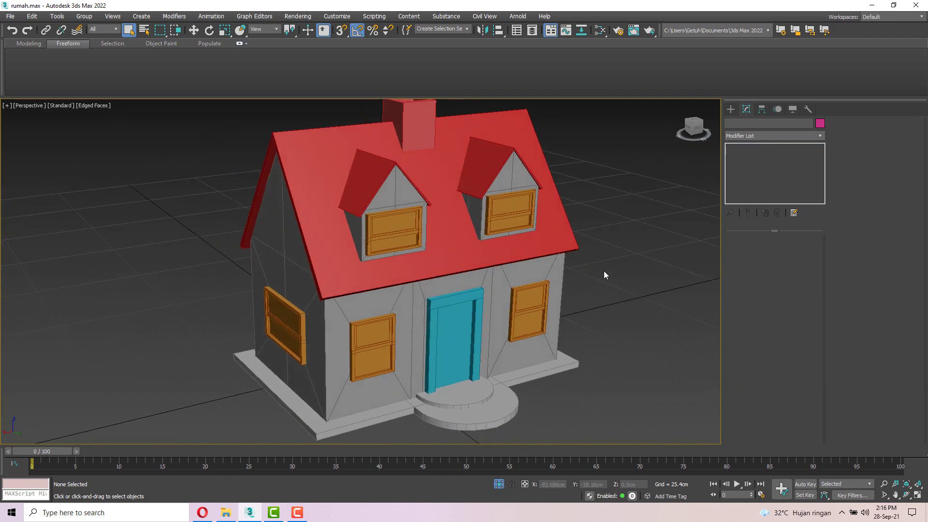
left_click(371, 346)
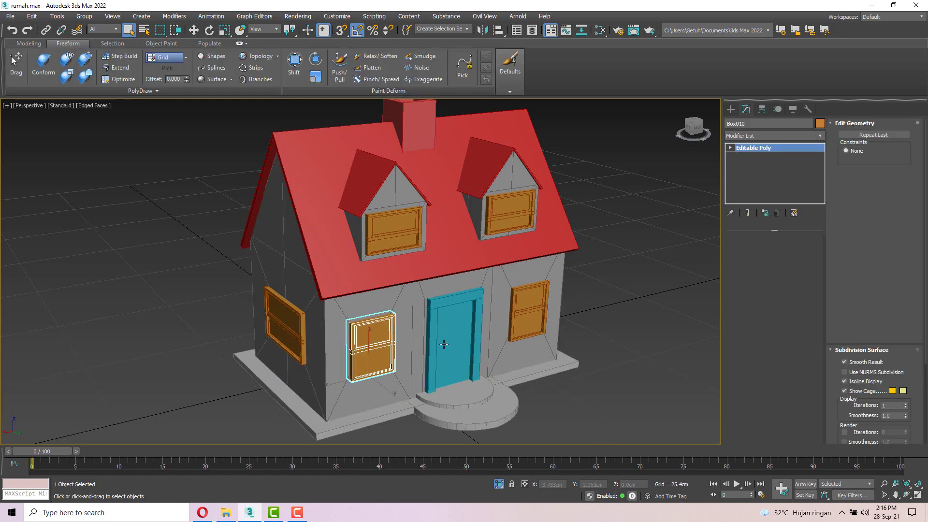
left_click(539, 315)
left_click(369, 349)
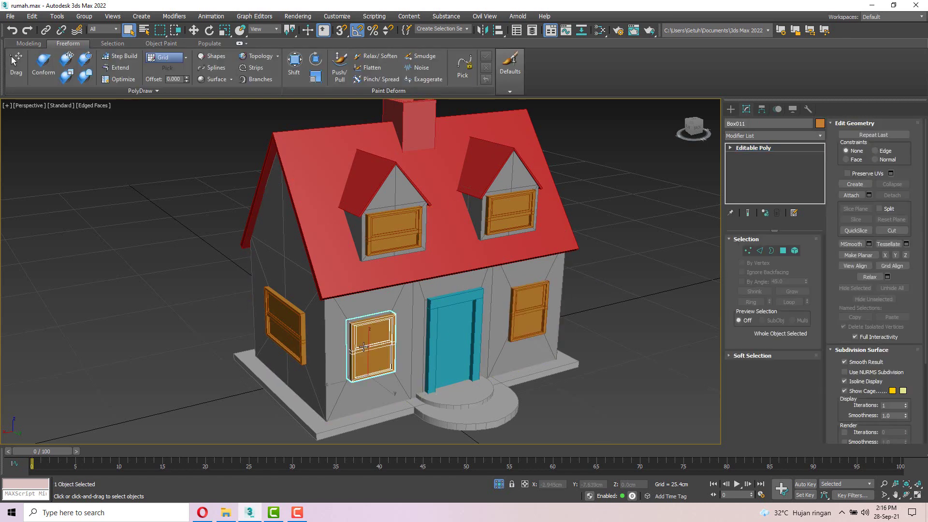
middle_click_drag(369, 348, 411, 363, "alt")
left_click(289, 342)
left_click(435, 406)
middle_click_drag(269, 268, 379, 215, "alt")
scroll(307, 270, "down", 3)
middle_click_drag(503, 270, 537, 233)
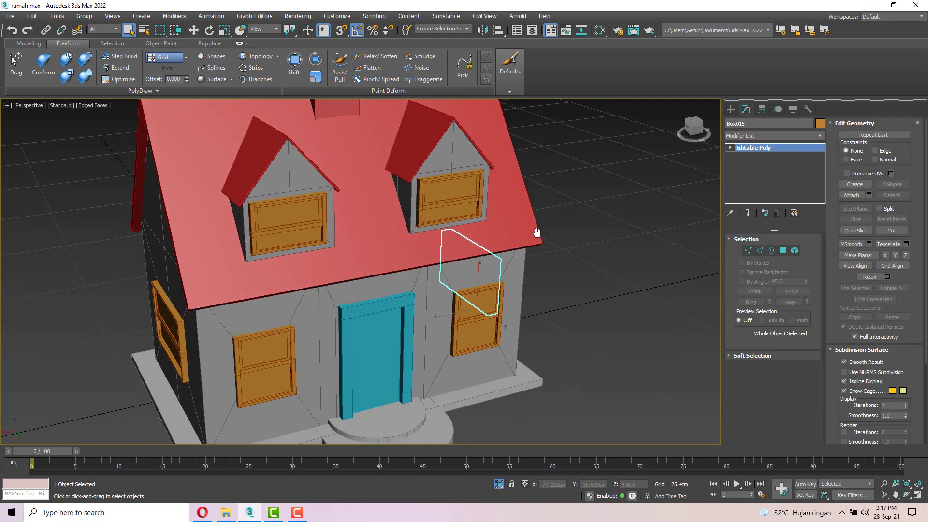
left_click(536, 232)
scroll(292, 317, "down", 3)
left_click(274, 350)
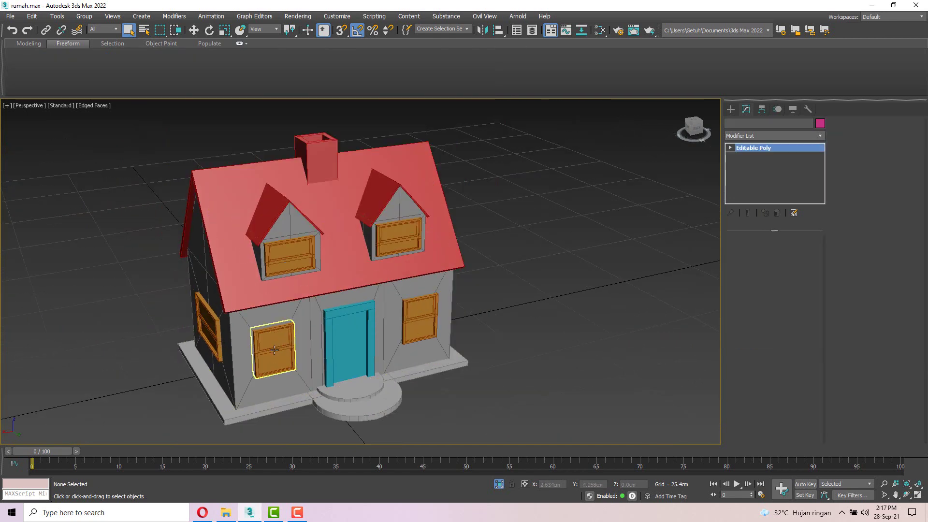
left_click(428, 316)
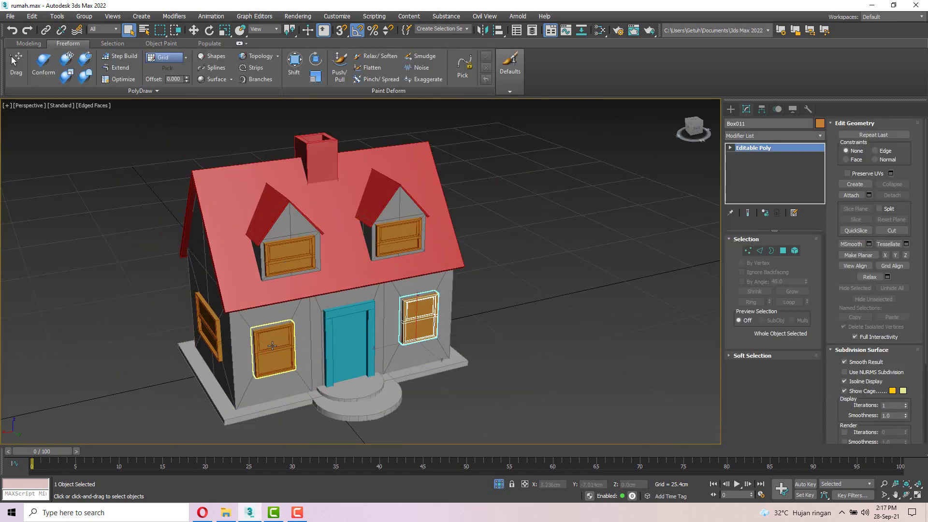
left_click(551, 320)
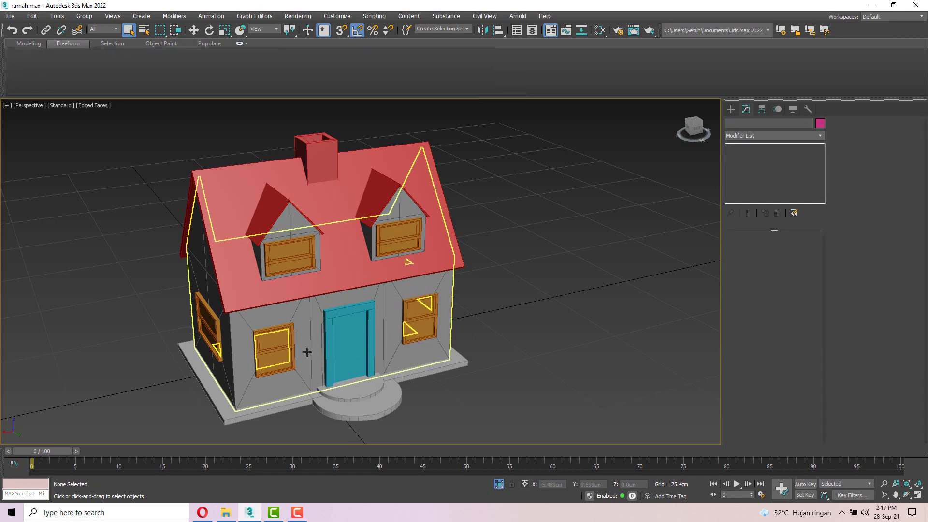
left_click(278, 356)
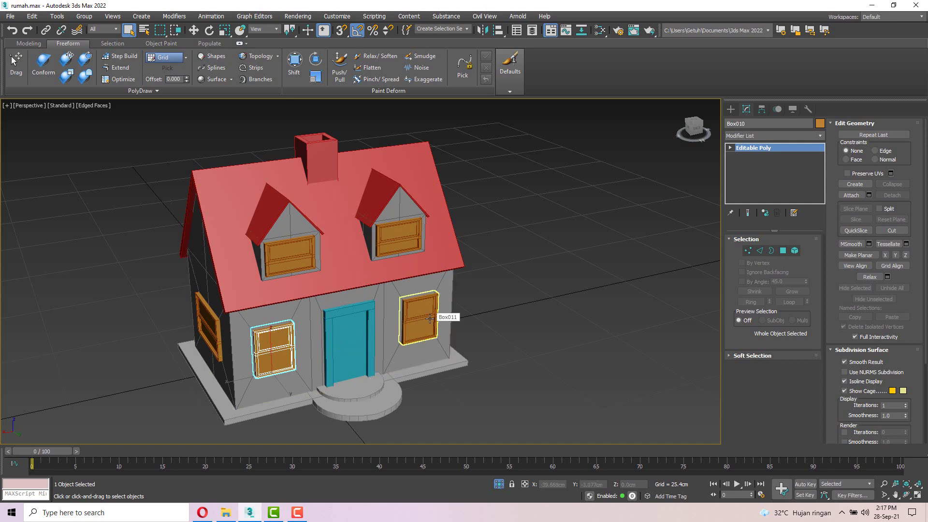
left_click(490, 308)
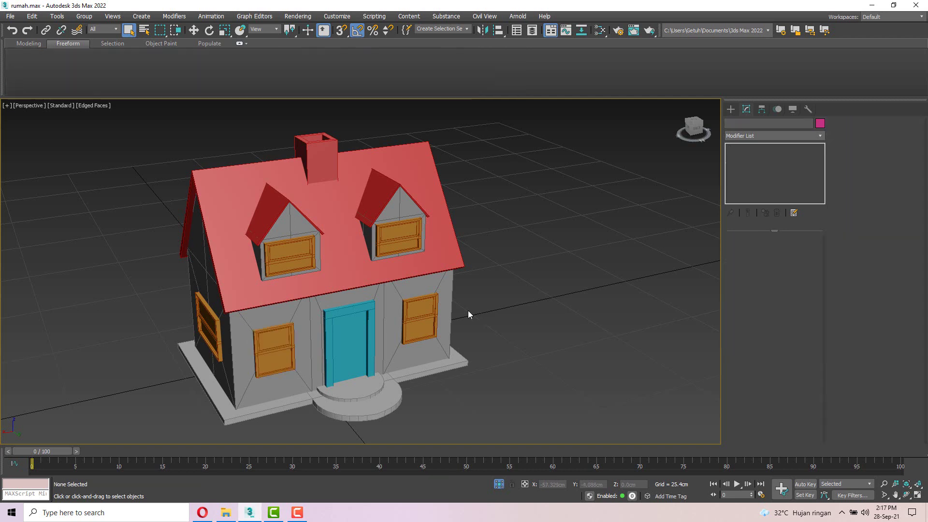
Inspect the left front window's UV pieces through a temporary Unwrap UVW modifier and delete that modifier again
left_click(267, 360)
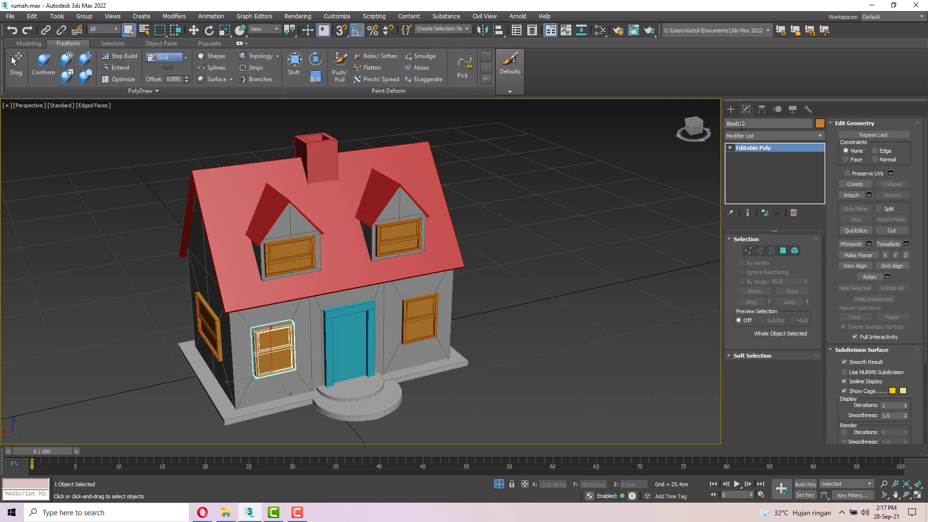
left_click(754, 135)
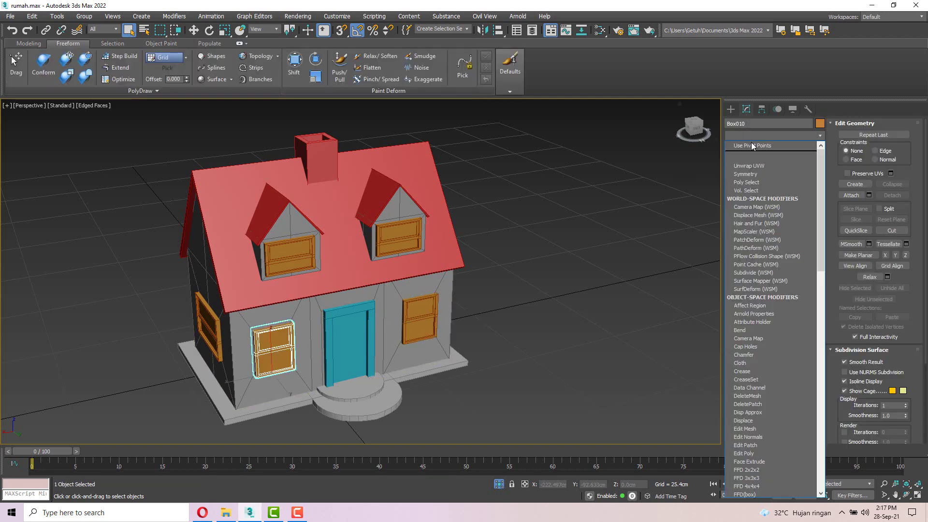
left_click(748, 167)
left_click(875, 137)
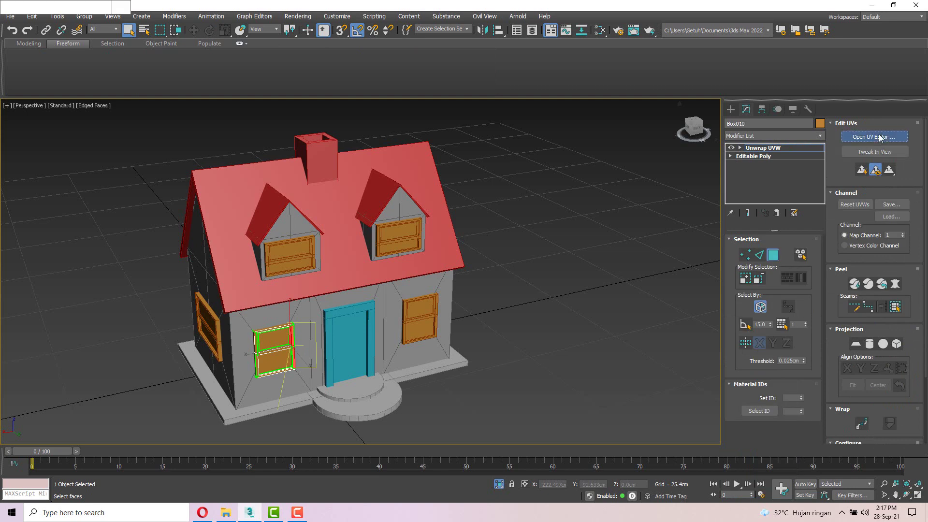
middle_click_drag(149, 250, 124, 221)
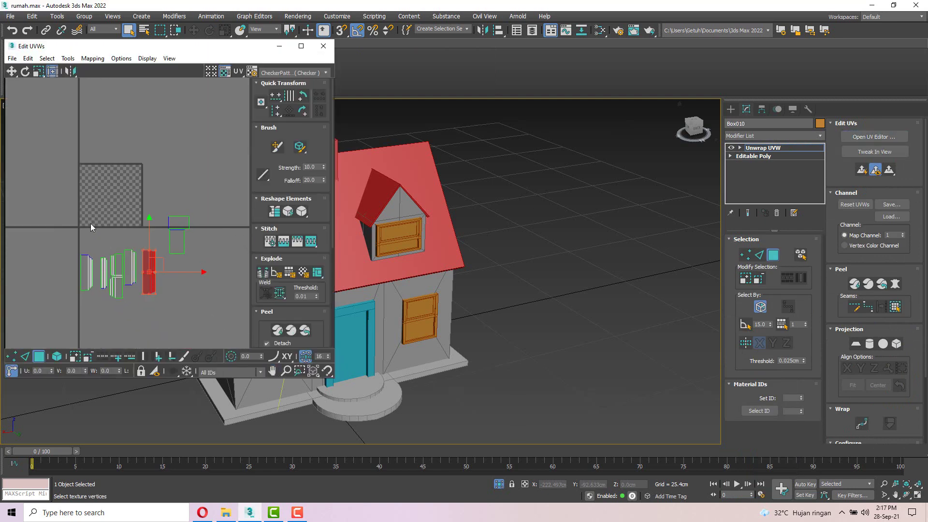
left_click_drag(55, 189, 217, 335)
middle_click_drag(485, 349, 634, 339)
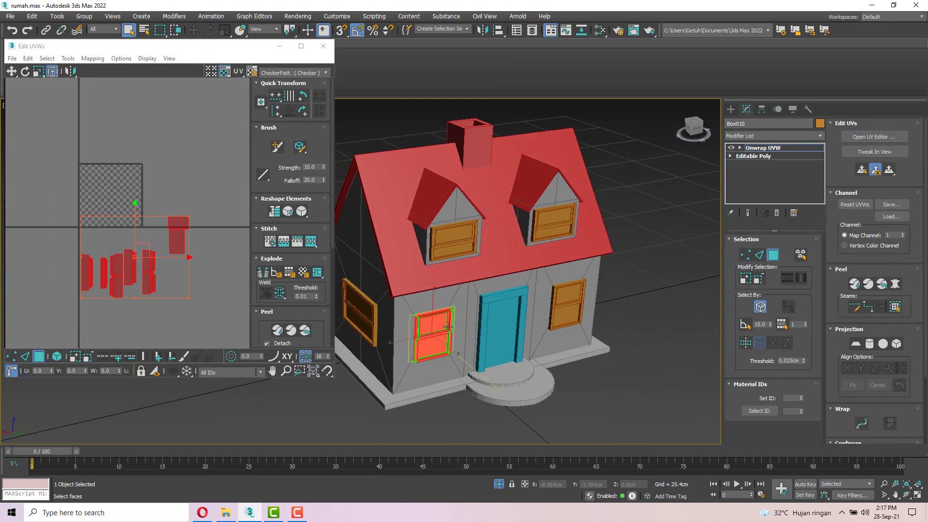
left_click(778, 213)
Delete the right front window and place a clone of the left front window in its opening along the X axis
middle_click_drag(590, 303, 518, 314)
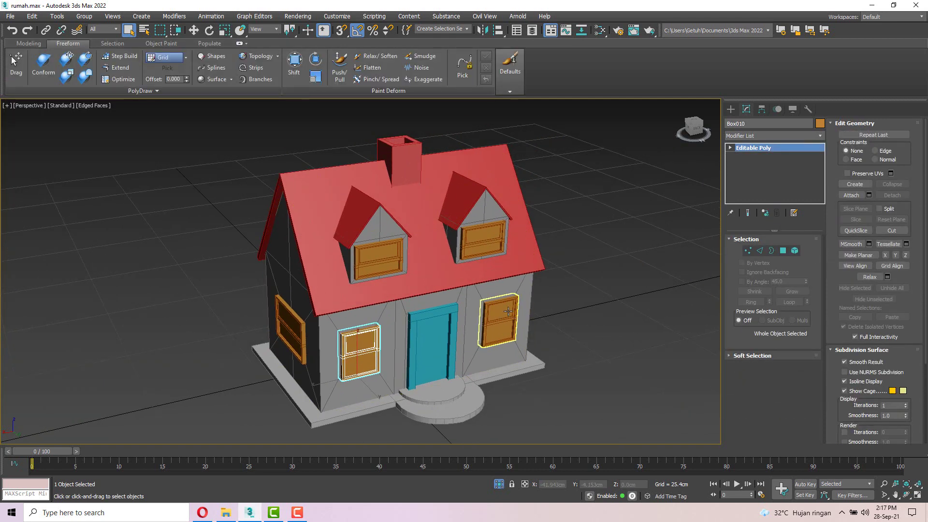
left_click(508, 312)
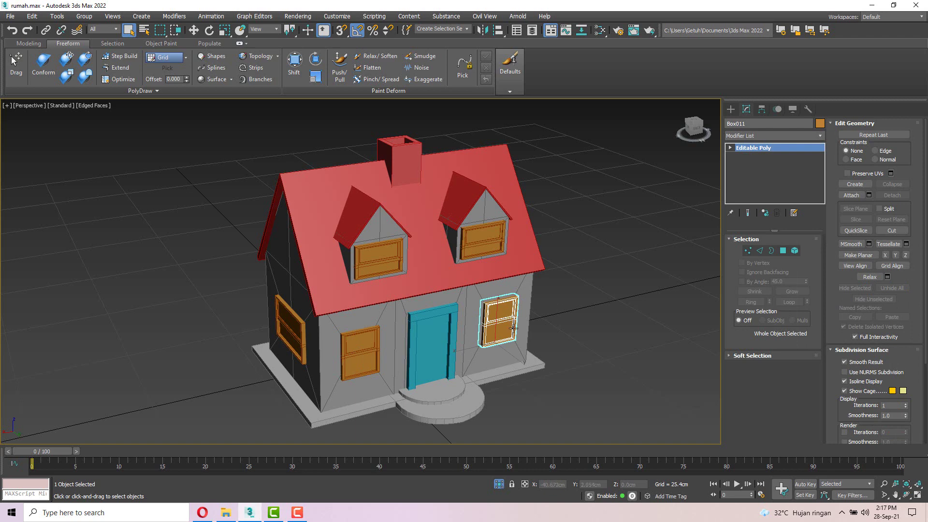
key("Delete")
left_click(368, 356)
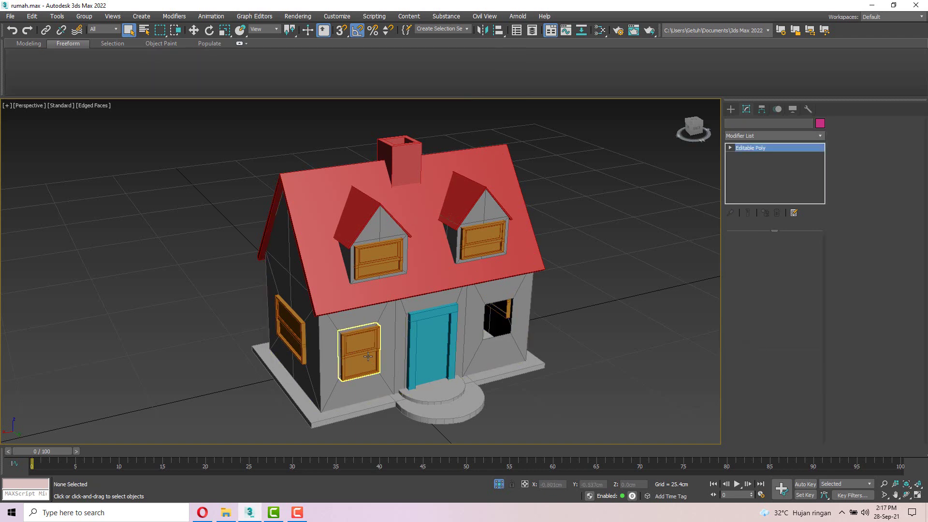
key("w")
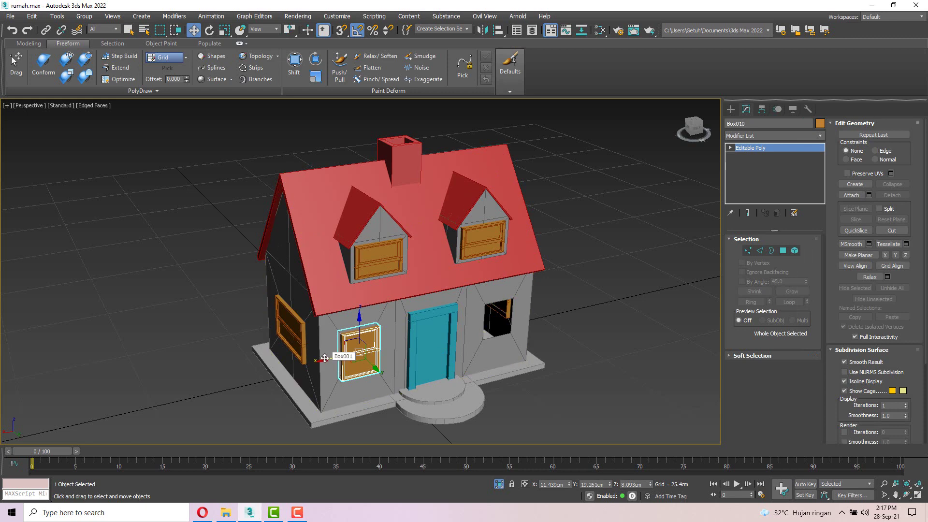
mouse_move(322, 361)
left_mouse_down("shift")
mouse_move(460, 332)
mouse_move(468, 340)
left_mouse_up("shift")
left_click(472, 296)
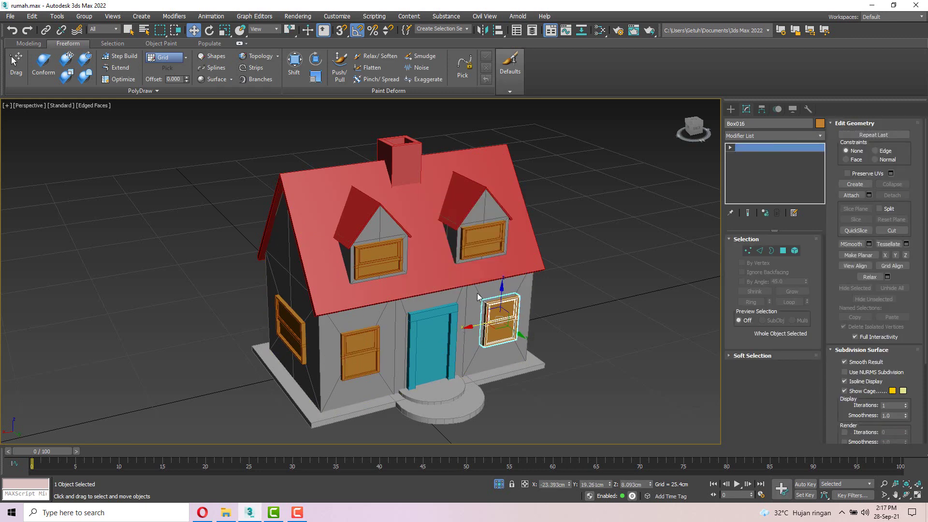
Check how the cloned right front window sits in the wall and compare it with the left front window
scroll(532, 318, "up", 4)
scroll(508, 329, "up", 3)
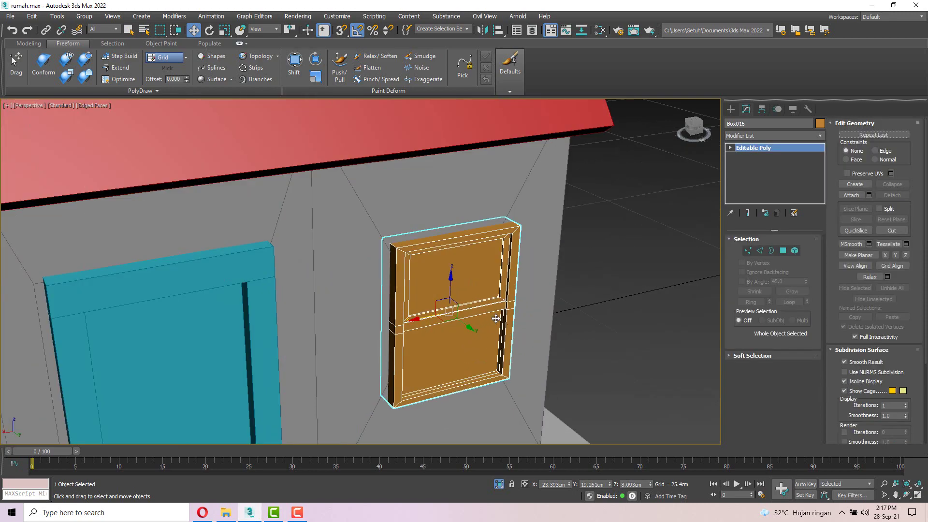
mouse_move(471, 329)
middle_mouse_down("alt")
mouse_move(428, 314)
mouse_move(446, 319)
mouse_move(422, 323)
mouse_move(447, 320)
middle_mouse_up("alt")
scroll(446, 320, "down", 4)
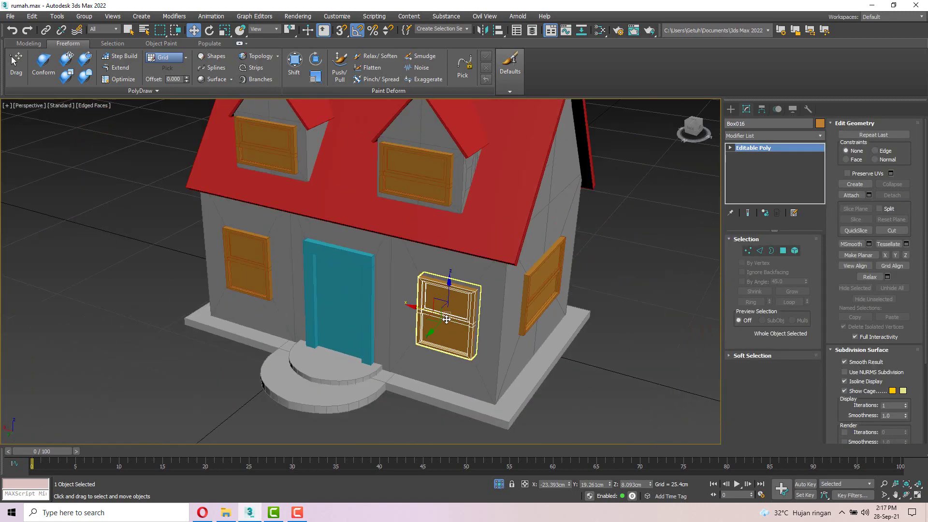
left_click(248, 276)
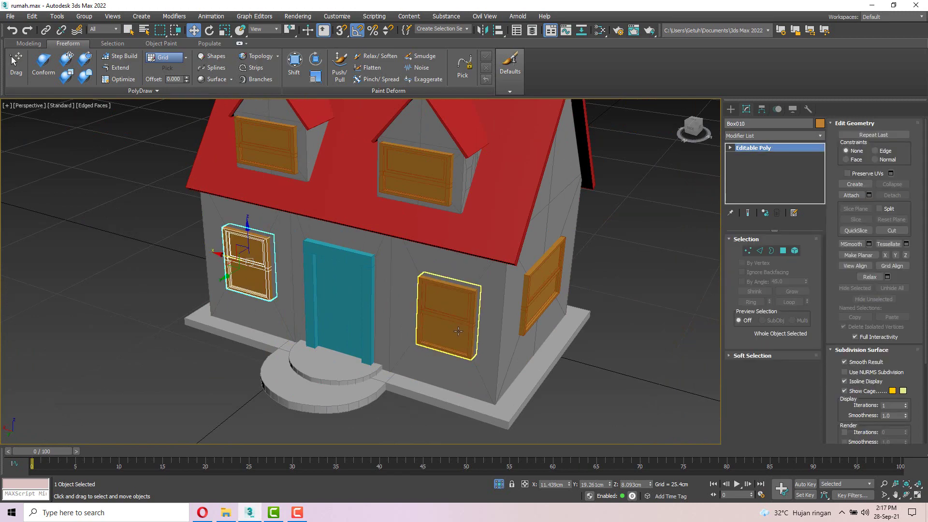
left_click(458, 332)
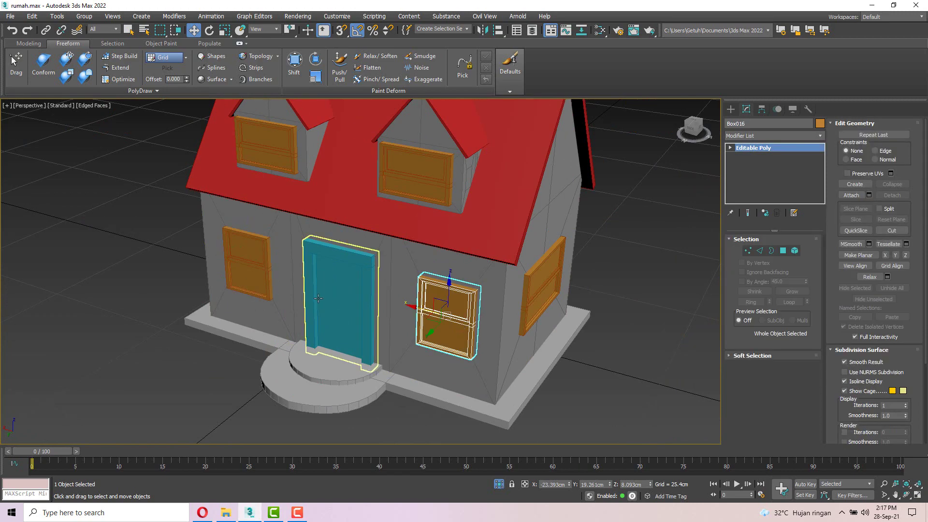
middle_click_drag(334, 306, 383, 299, "alt")
scroll(383, 298, "down", 5)
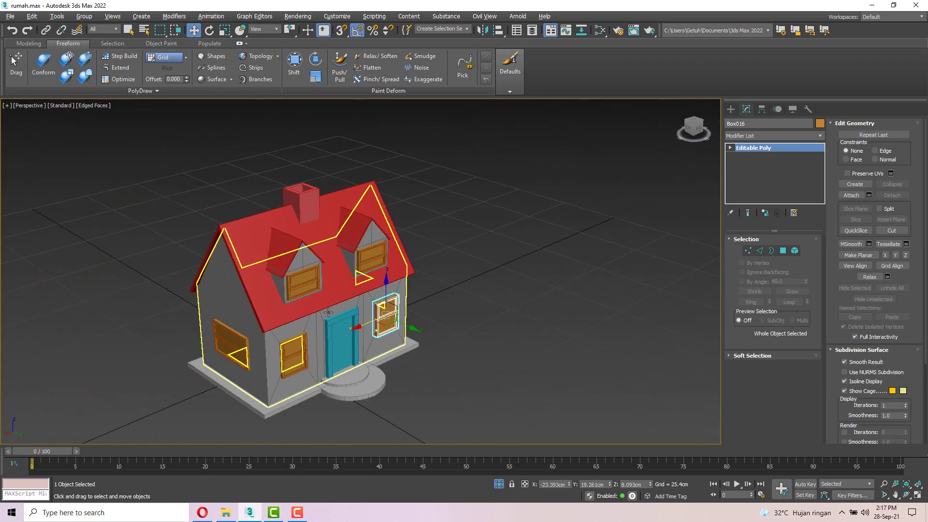
Delete the right side wall's window and the whole right dormer, including its window, body and small roof
middle_click_drag(234, 337, 133, 350, "alt")
left_click(408, 384)
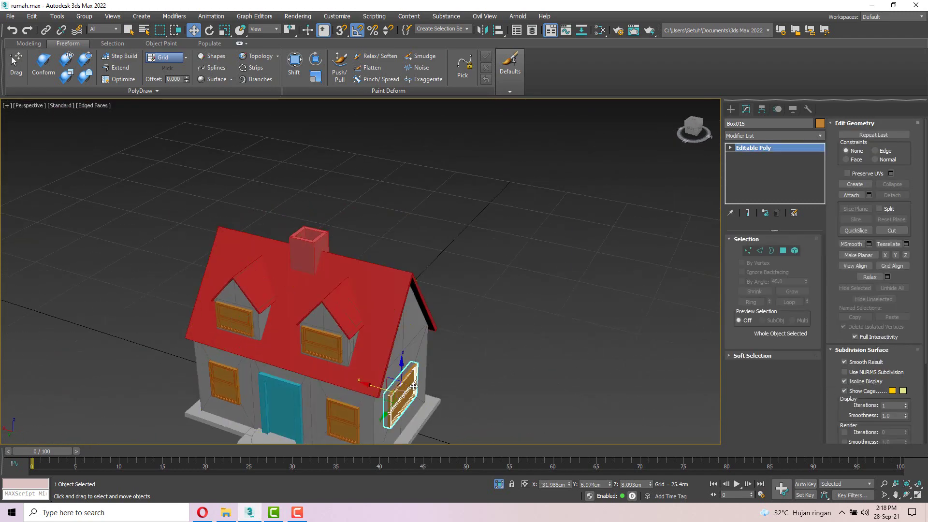
key("Delete")
left_click(322, 338)
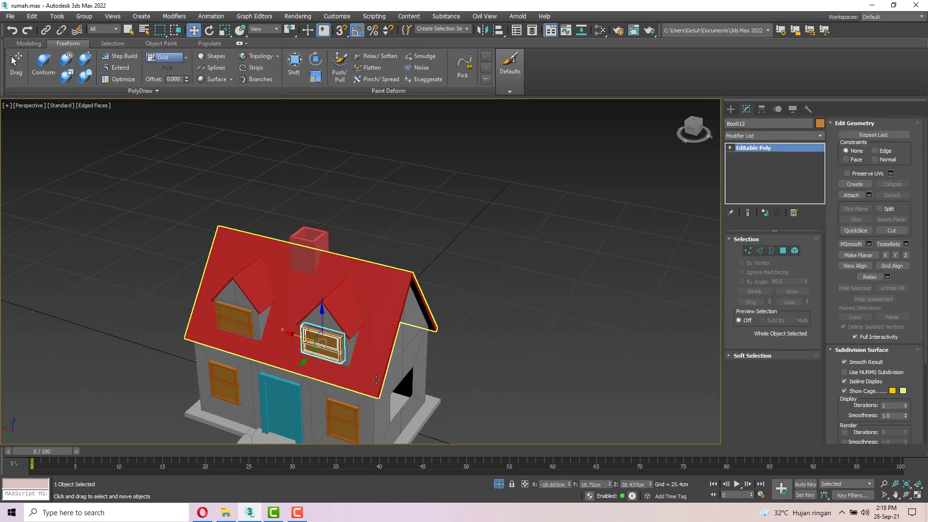
key("Delete")
left_click(317, 325)
key("Delete")
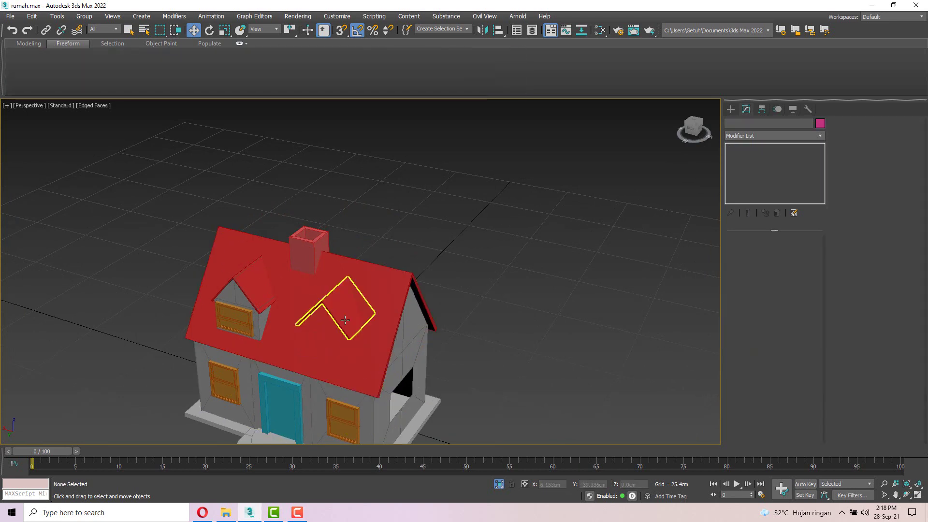
left_click(338, 305)
key("Delete")
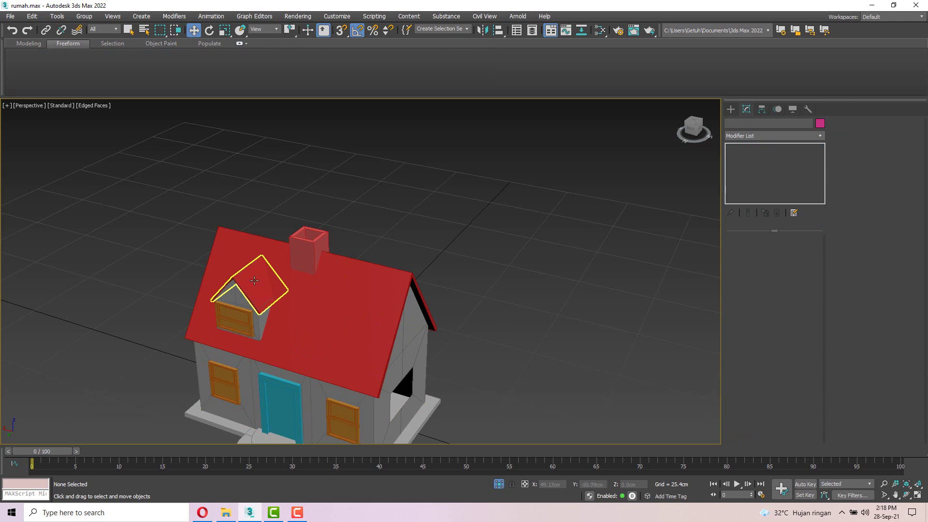
middle_click_drag(256, 324, 440, 341, "alt")
left_click(287, 337)
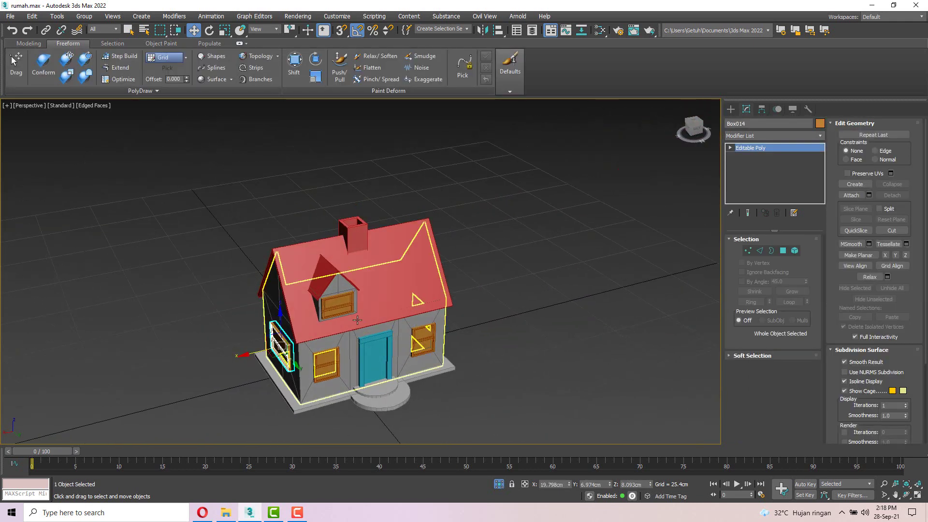
left_click(334, 306)
middle_click_drag(415, 294, 400, 301, "alt")
scroll(335, 288, "up", 3)
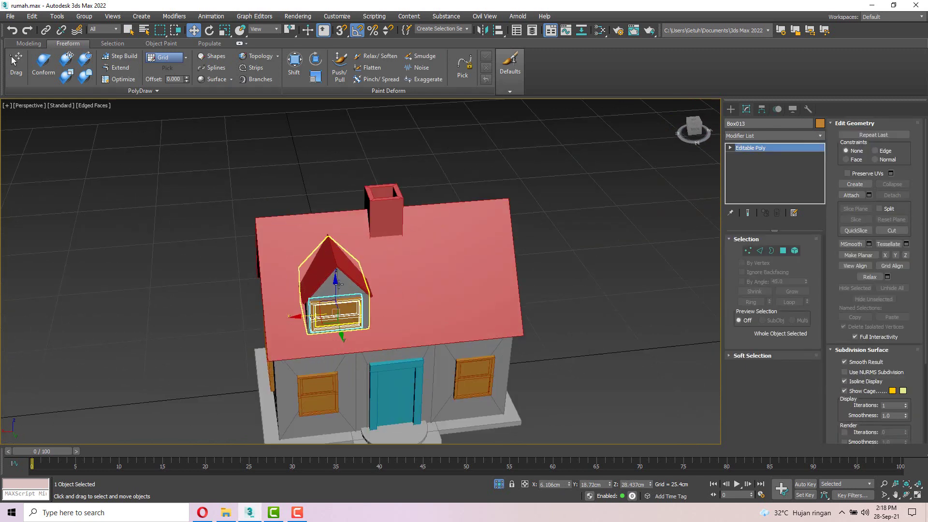
left_click(335, 289, "ctrl")
left_click(319, 275, "ctrl")
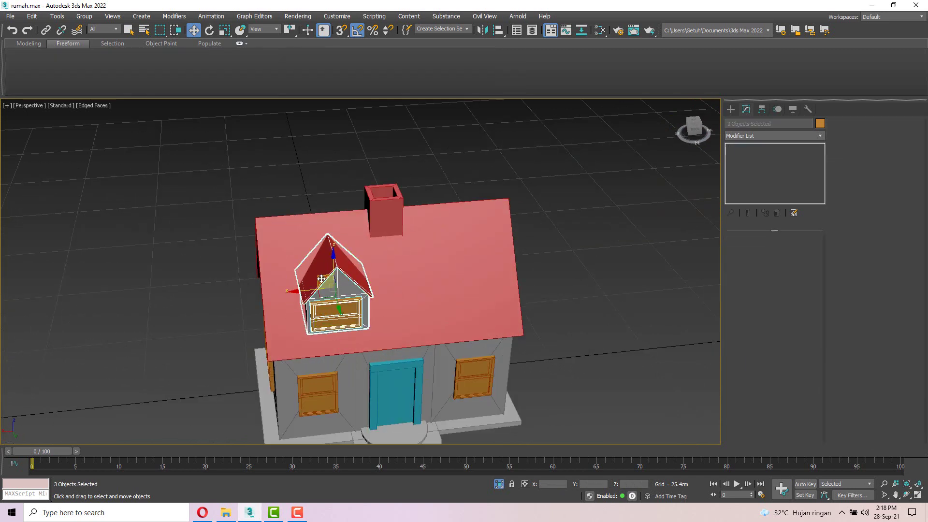
left_click(296, 292)
left_click_drag(296, 293, 424, 286, "shift")
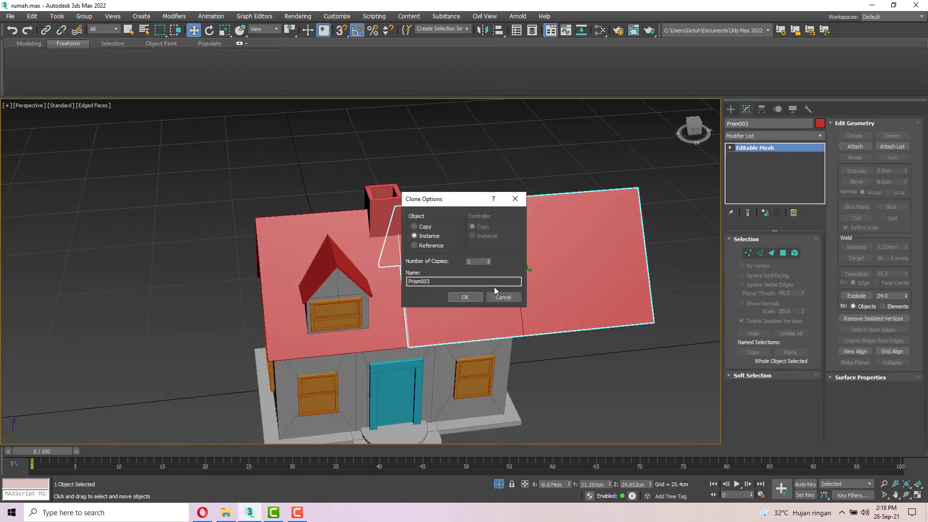
left_click(503, 297)
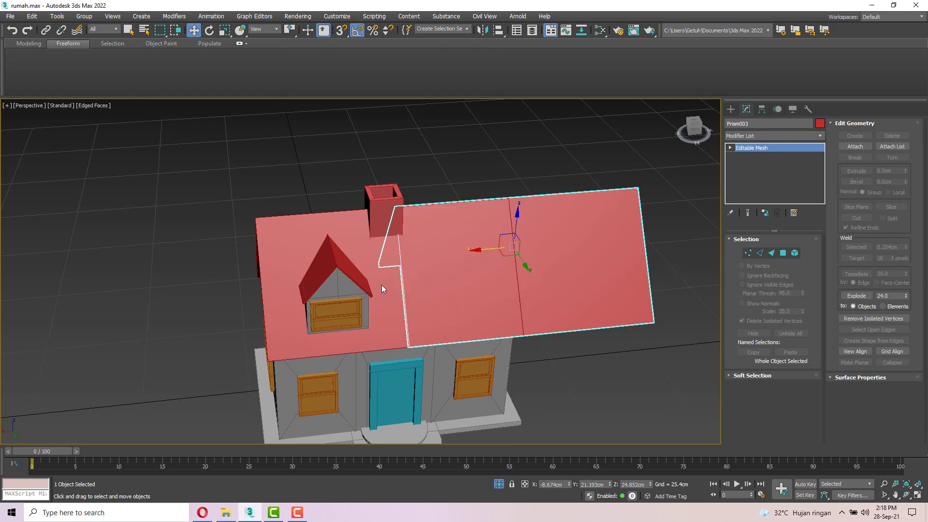
Clone the left dormer's roof, body and window together as one instance set onto the right part of the main roof
left_click(338, 288)
left_click(338, 288, "ctrl")
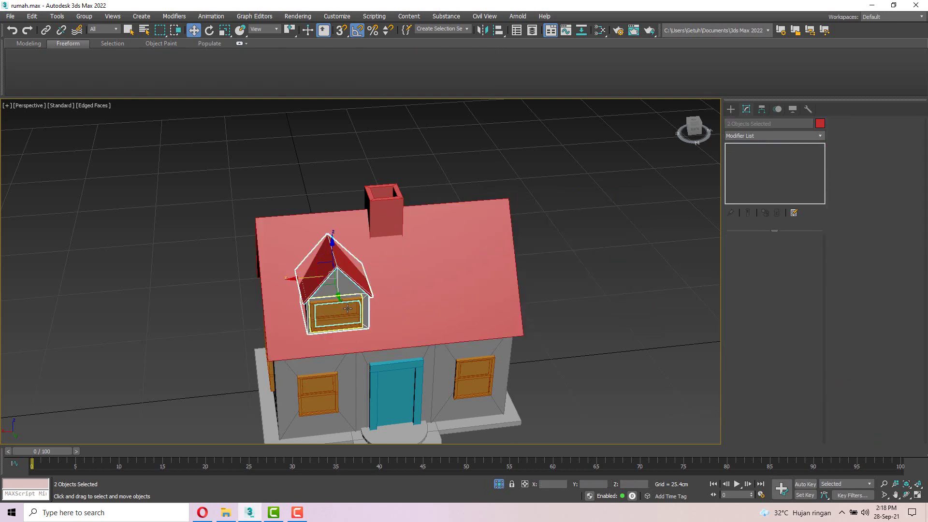
left_click(348, 306, "ctrl")
left_click_drag(297, 293, 429, 296, "shift")
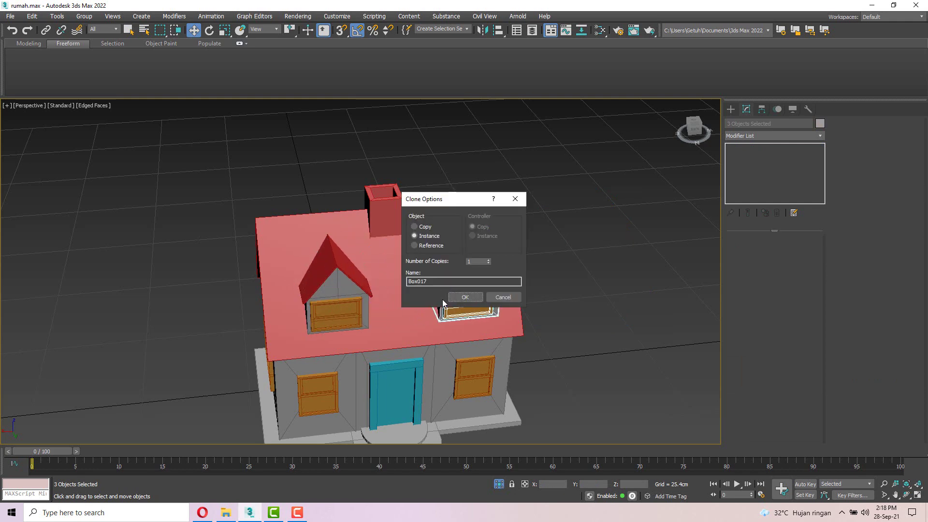
left_click(467, 297)
Mirror the left side wall's window across the X axis as an instance with zero offset
mouse_move(532, 292)
middle_mouse_down("alt")
mouse_move(515, 275)
mouse_move(396, 305)
mouse_move(331, 379)
mouse_move(286, 350)
middle_mouse_up("alt")
left_click(286, 350)
middle_click_drag(424, 330, 413, 327, "alt")
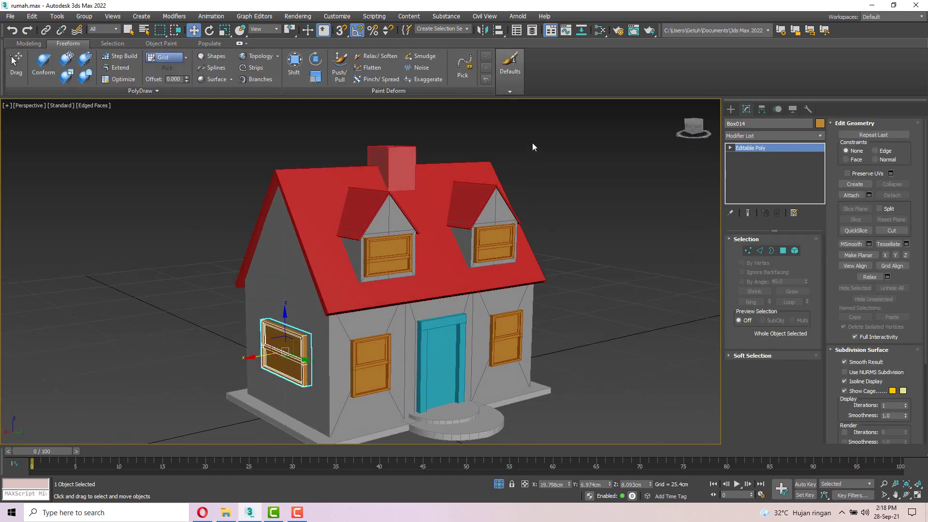
left_click(484, 31)
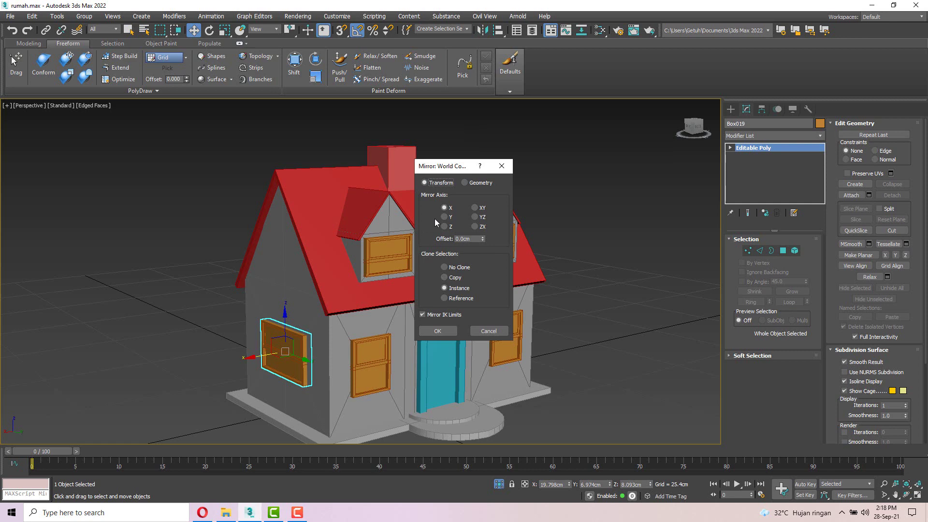
left_click(438, 331)
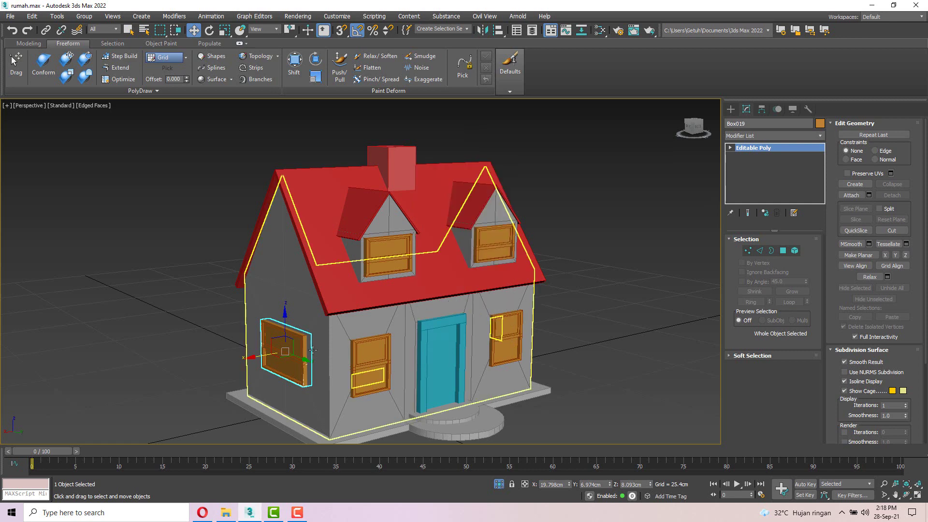
Move the mirrored window along the X axis across the house and fit it into the right side wall's opening
middle_click_drag(339, 349, 265, 352, "alt")
left_click_drag(260, 353, 561, 340)
middle_click_drag(561, 339, 484, 368, "alt")
scroll(589, 339, "up", 3)
left_click_drag(575, 301, 487, 280)
scroll(487, 280, "down", 4)
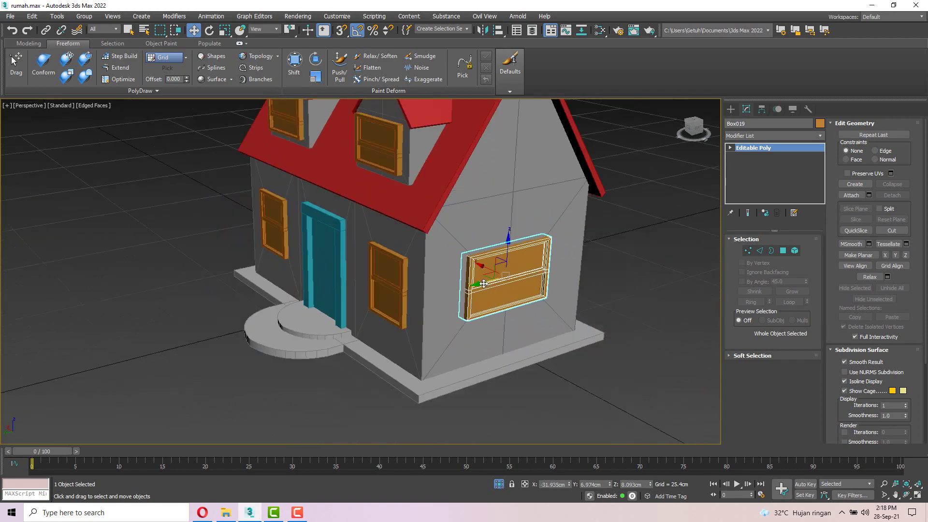
middle_click_drag(435, 280, 481, 274, "alt")
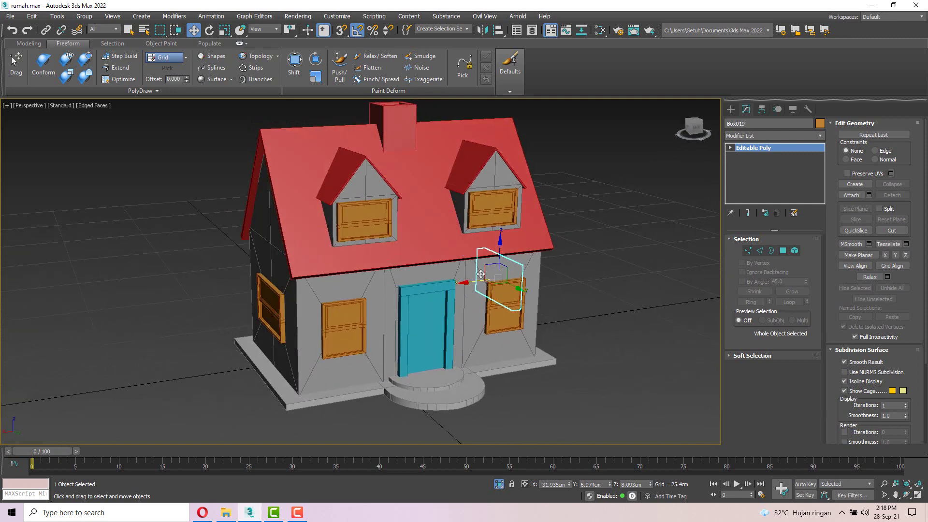
middle_click_drag(441, 232, 441, 248, "alt")
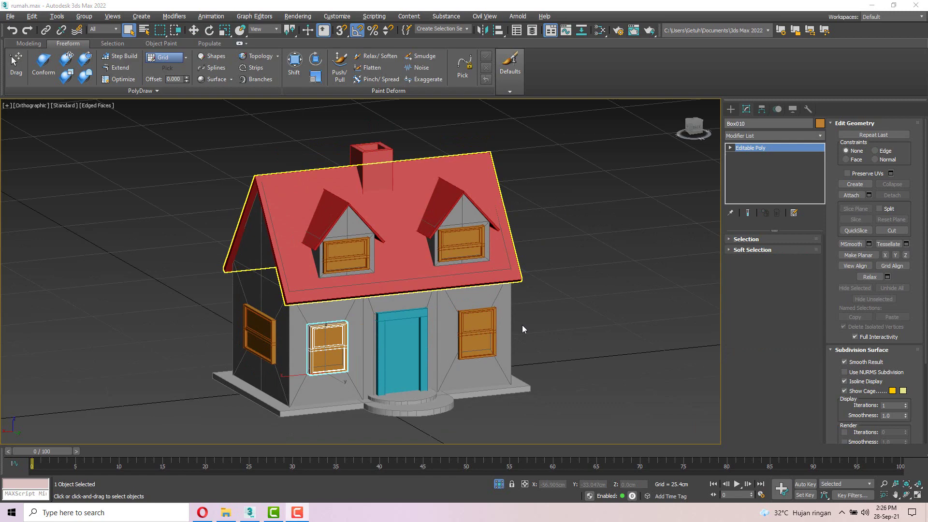
Apply one shared Unwrap UVW modifier to all the house parts together and open the UV editor
middle_click_drag(523, 329, 473, 315)
left_click(427, 348)
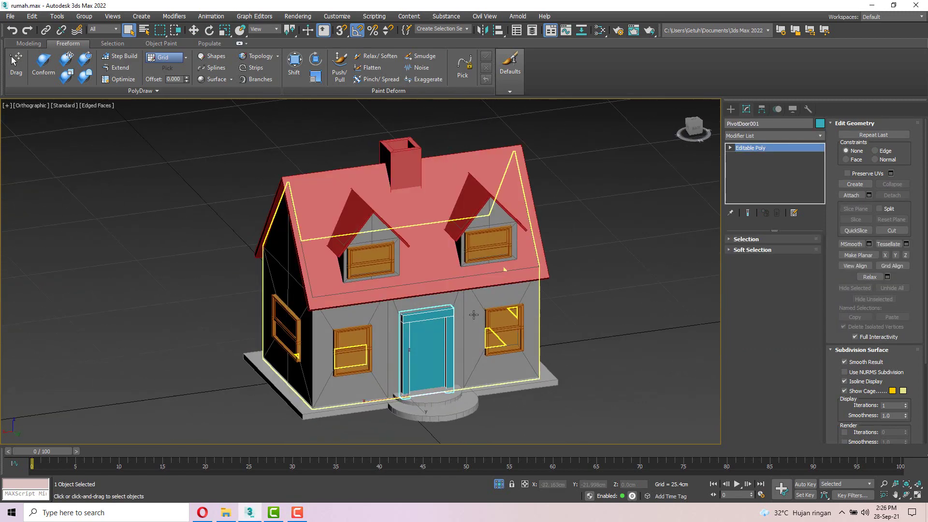
scroll(474, 315, "down", 4)
left_click(524, 294)
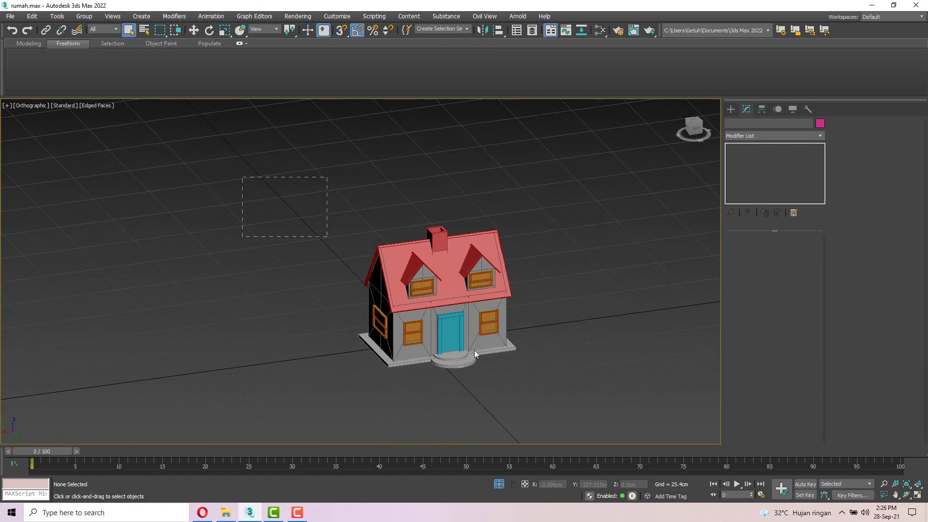
left_click_drag(608, 452, 607, 450)
left_click(761, 135)
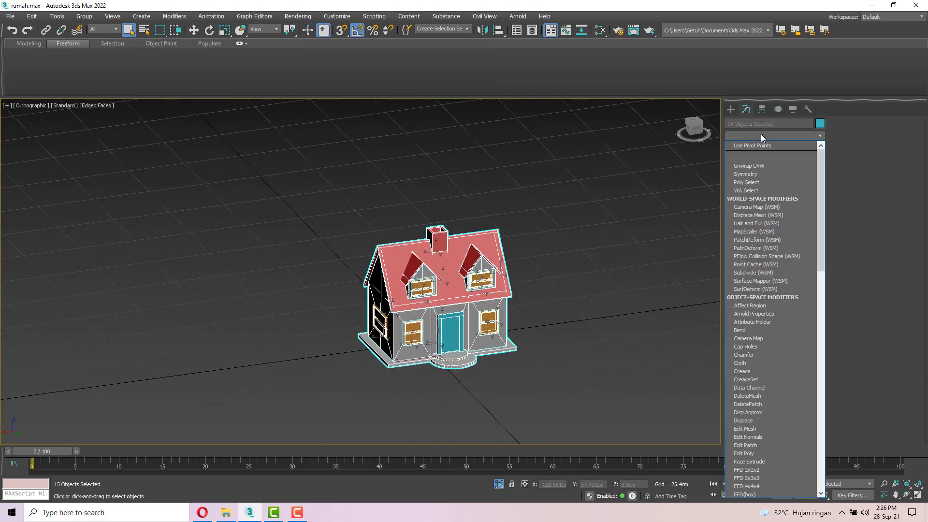
left_click(757, 166)
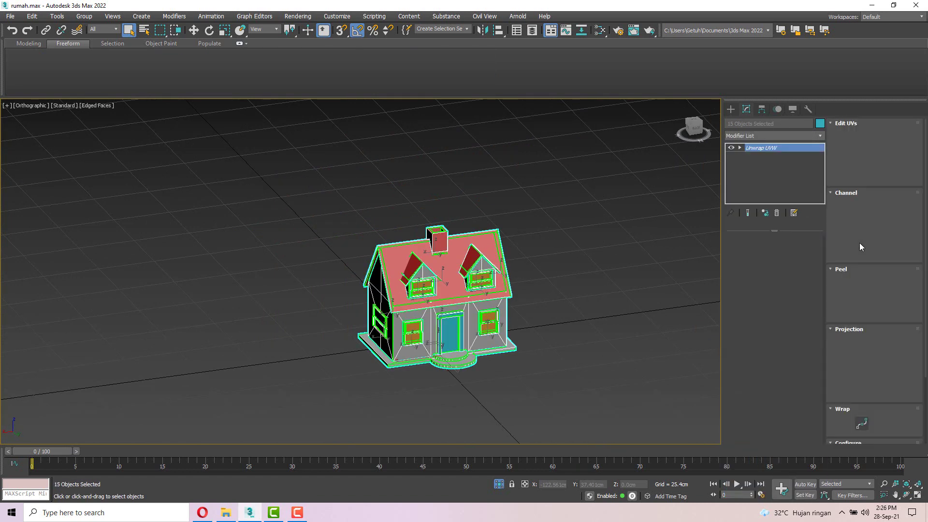
left_click(870, 138)
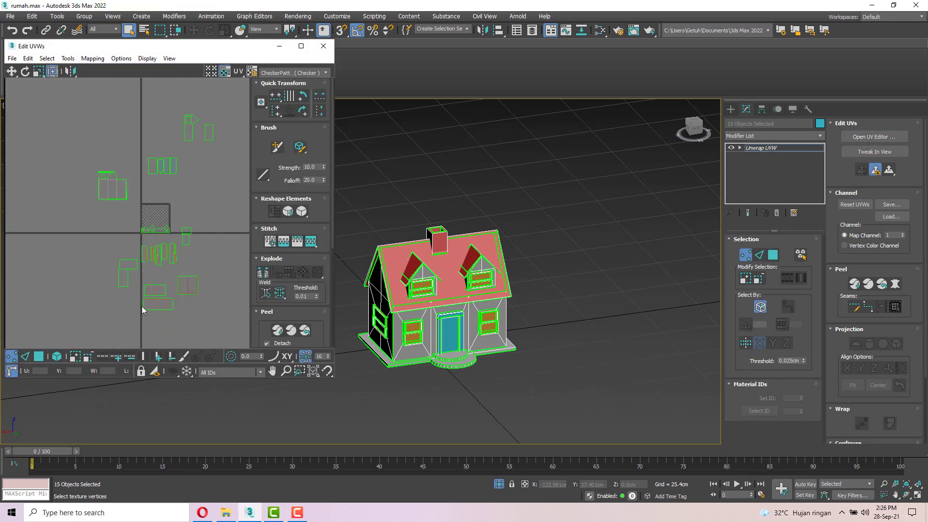
Set the UV editor to polygon selection by whole elements and look over the combined layout with nothing selected
left_click(58, 357)
left_click_drag(77, 144, 135, 209)
left_click(43, 357)
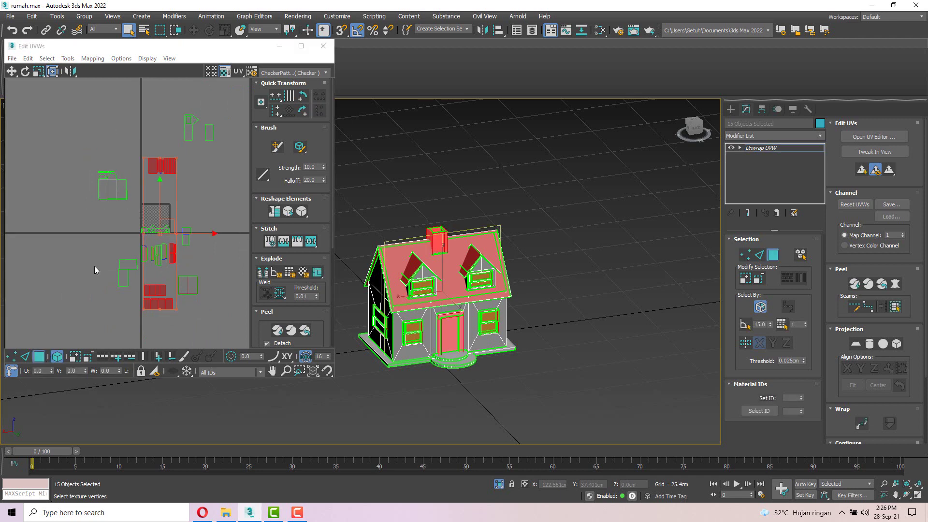
left_click(95, 249)
scroll(150, 237, "up", 3)
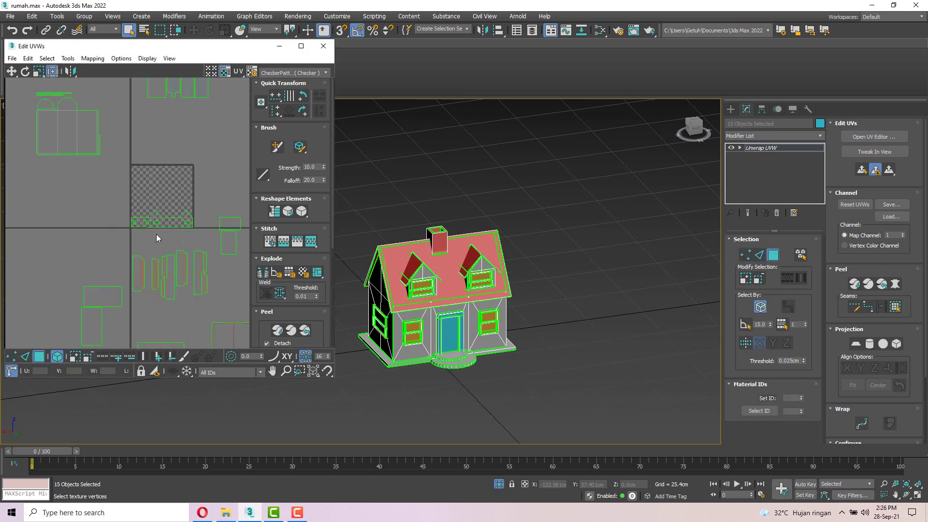
scroll(156, 234, "down", 5)
scroll(178, 152, "up", 3)
scroll(186, 152, "up", 2)
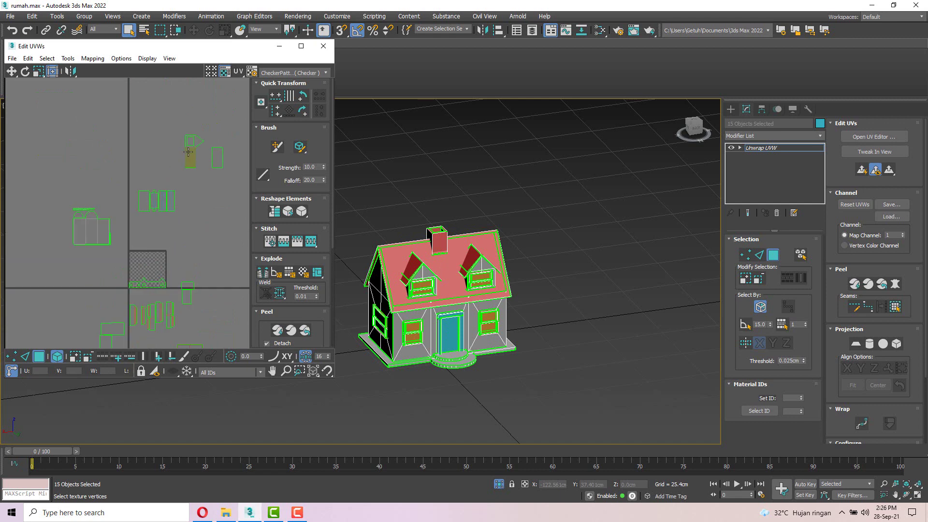
Try moving the L-shaped pair of rectangular UV elements, below and beside the checker tile, diagonally within the layout
middle_click_drag(149, 295, 135, 262)
scroll(134, 262, "up", 3)
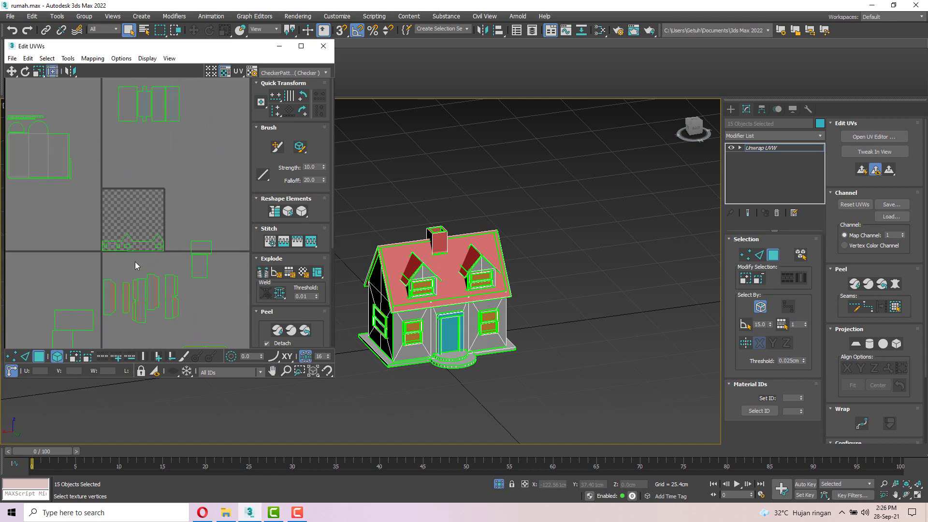
scroll(116, 231, "down", 1)
scroll(117, 234, "down", 2)
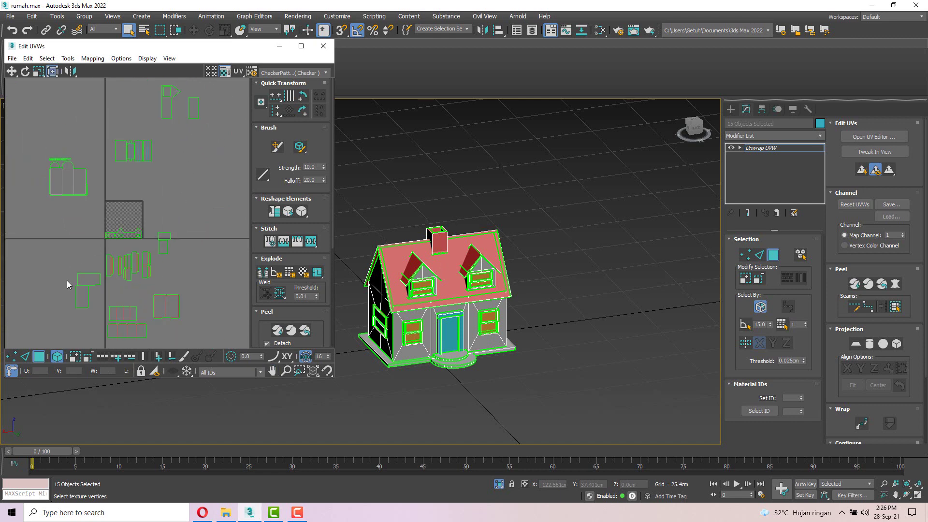
left_click_drag(92, 317, 72, 265)
scroll(422, 278, "up", 2)
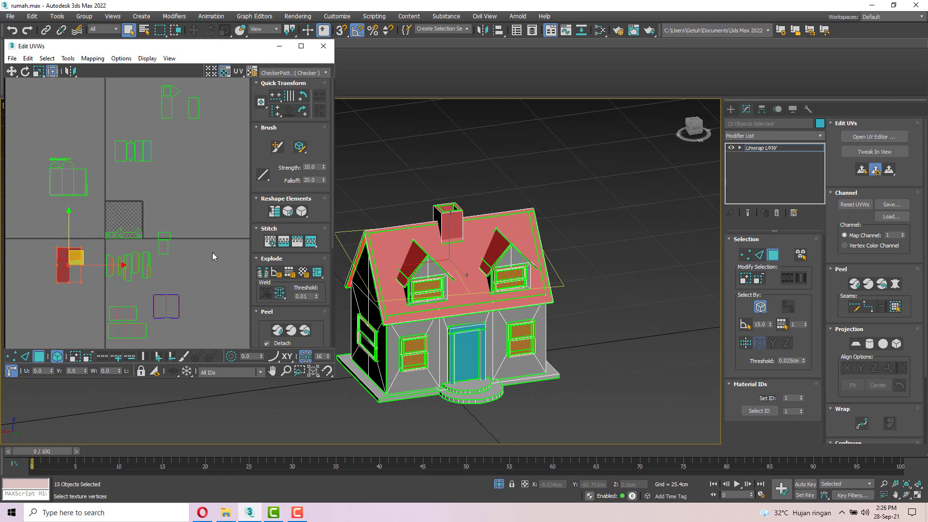
scroll(130, 221, "up", 3)
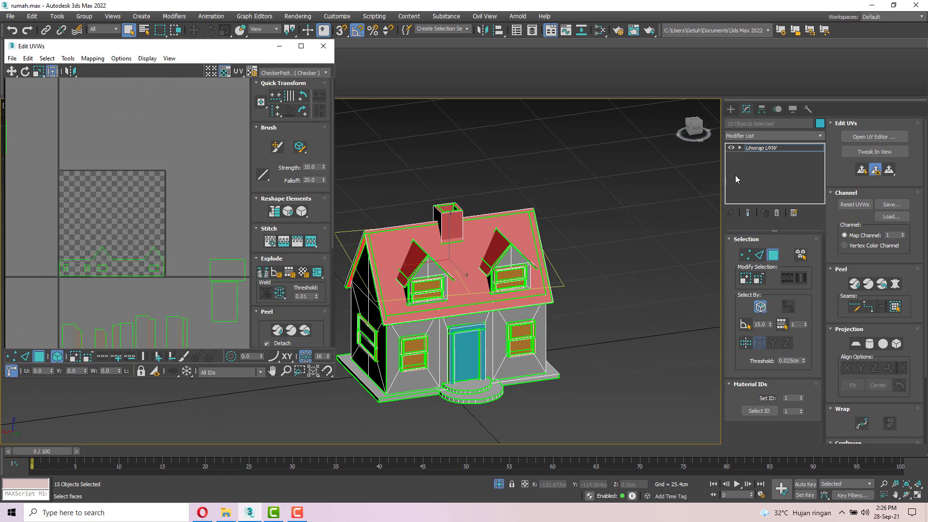
Remove the shared Unwrap UVW modifier from all the house parts and clear the selection
left_click(776, 213)
left_click(624, 251)
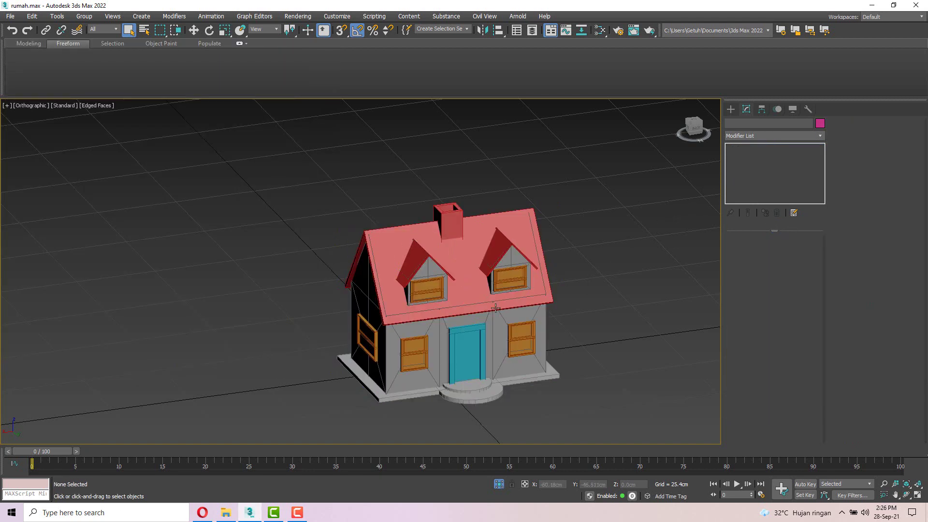
left_click(433, 339)
scroll(435, 332, "up", 6)
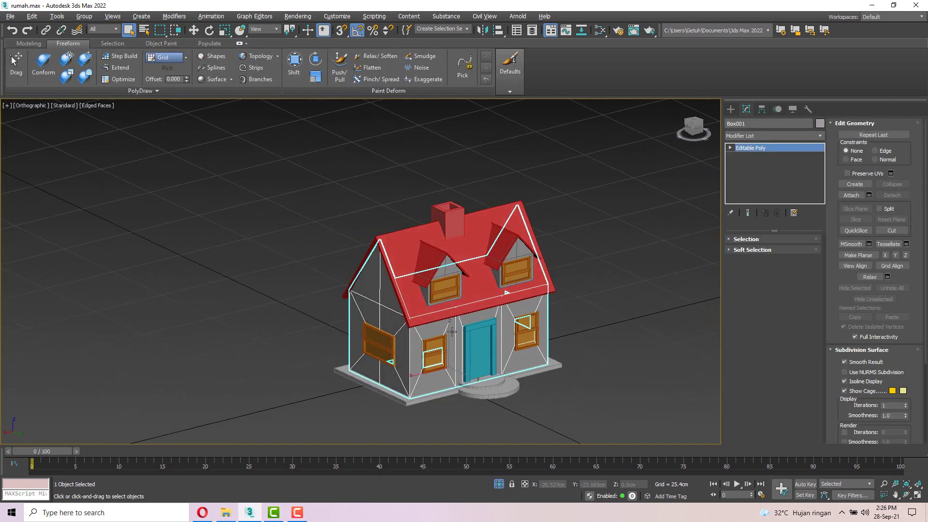
scroll(443, 332, "down", 2)
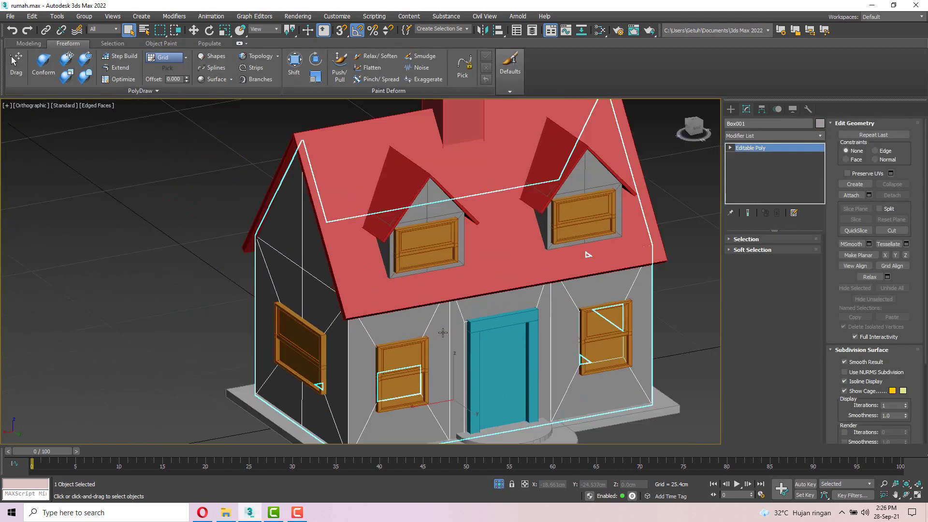
right_click(443, 333)
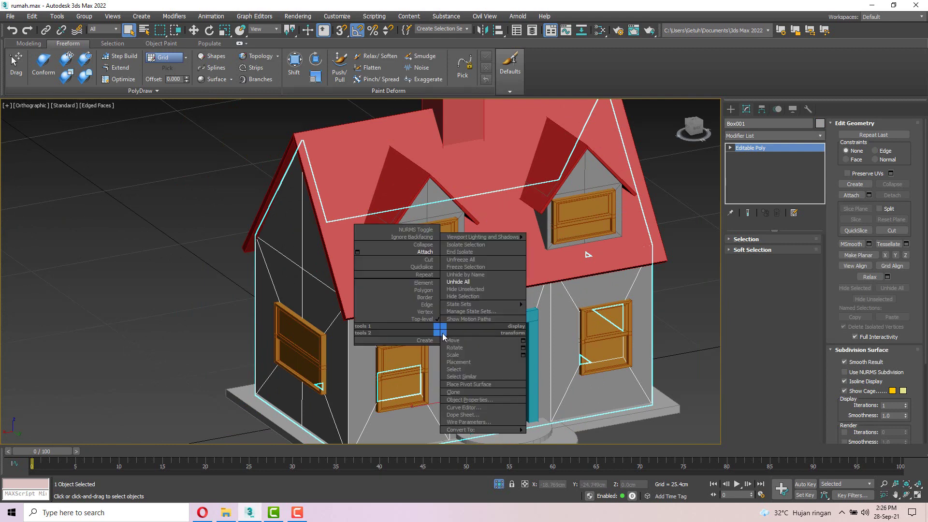
left_click(427, 256)
key("w")
left_click(223, 303)
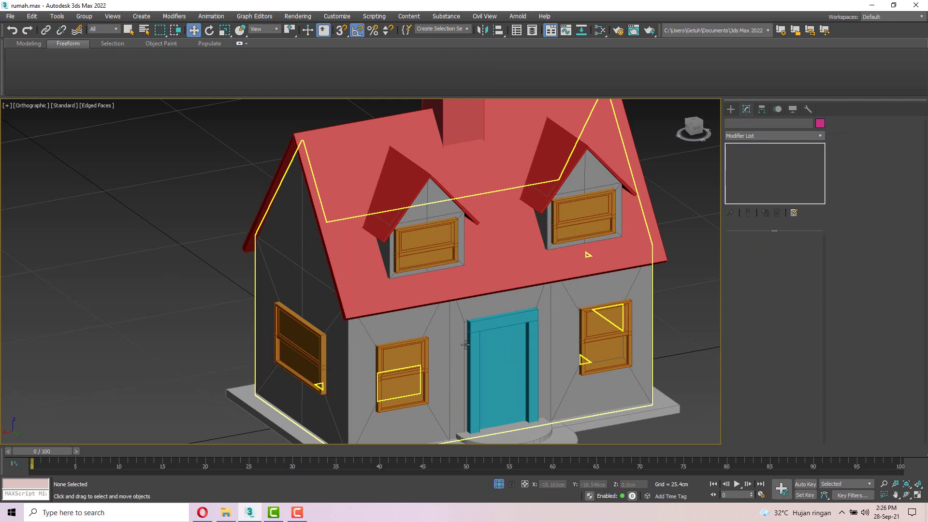
Attach the main roof, both dormer roofs and the chimney to the house walls' editable poly
left_click(443, 316)
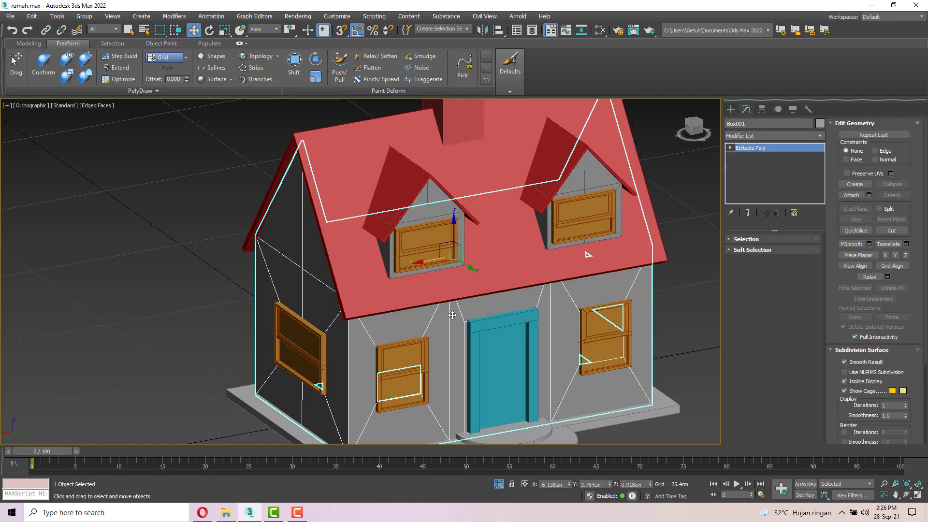
right_click(452, 315)
left_click(437, 240)
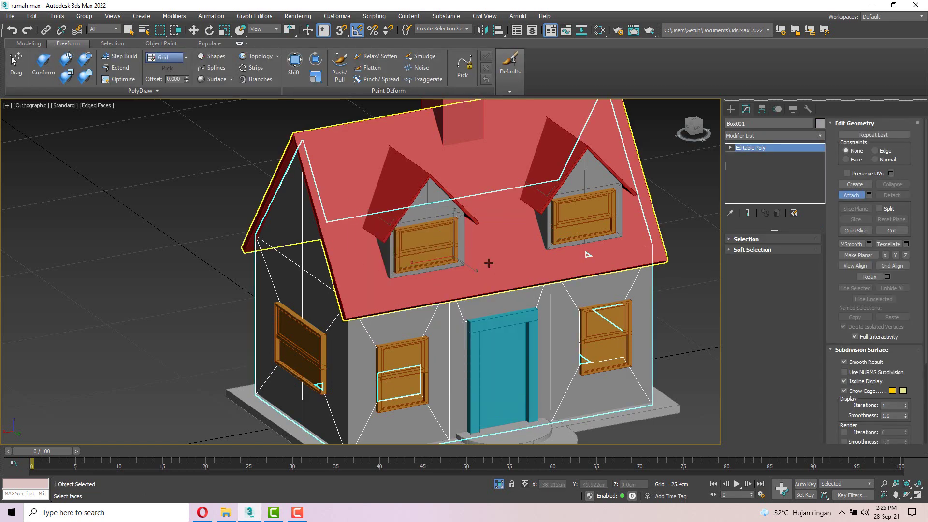
left_click(512, 270)
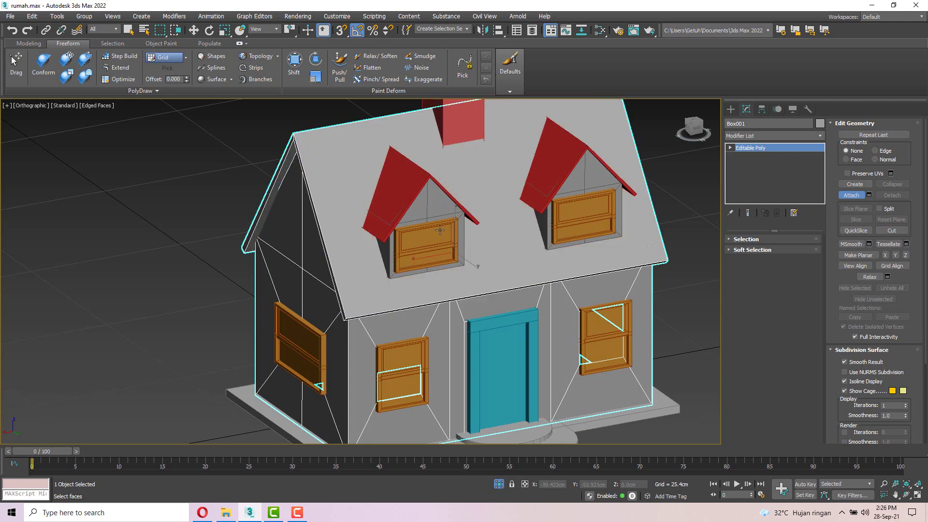
left_click(402, 201)
left_click(546, 172)
scroll(449, 270, "down", 4)
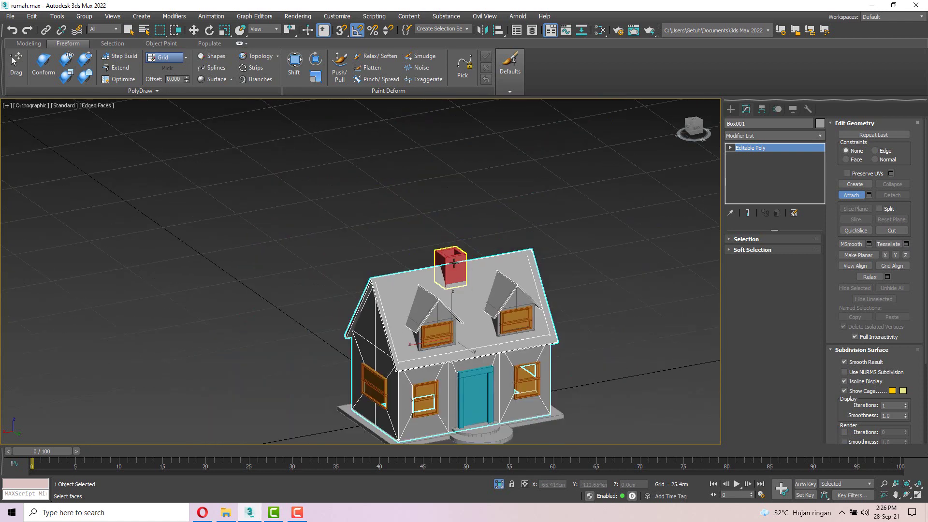
left_click(455, 263)
Attach the two dormer windows, the front door, the base with its steps and both front windows to the house mesh
left_click(437, 331)
left_click(516, 319)
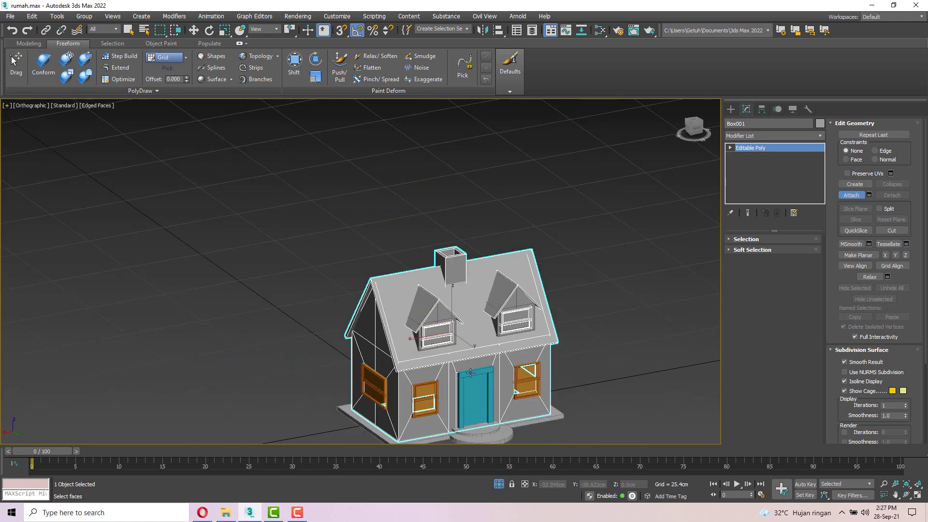
left_click(474, 406)
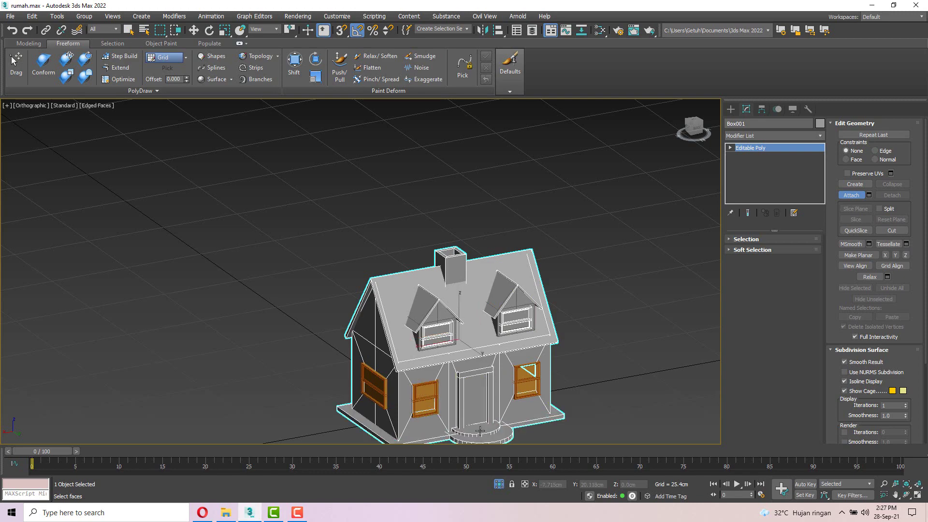
left_click(480, 430)
middle_click_drag(461, 424, 454, 360)
left_click(424, 333)
left_click(531, 324)
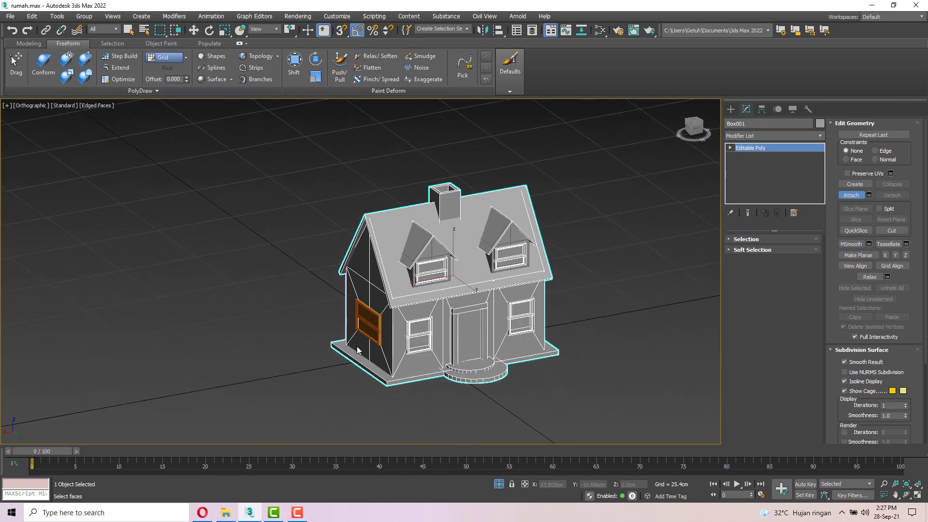
Attach the windows on both side walls to the house mesh and finish attaching
middle_click_drag(357, 346, 399, 340, "alt")
left_click(399, 340)
middle_click_drag(525, 334, 628, 320, "alt")
left_click(532, 327)
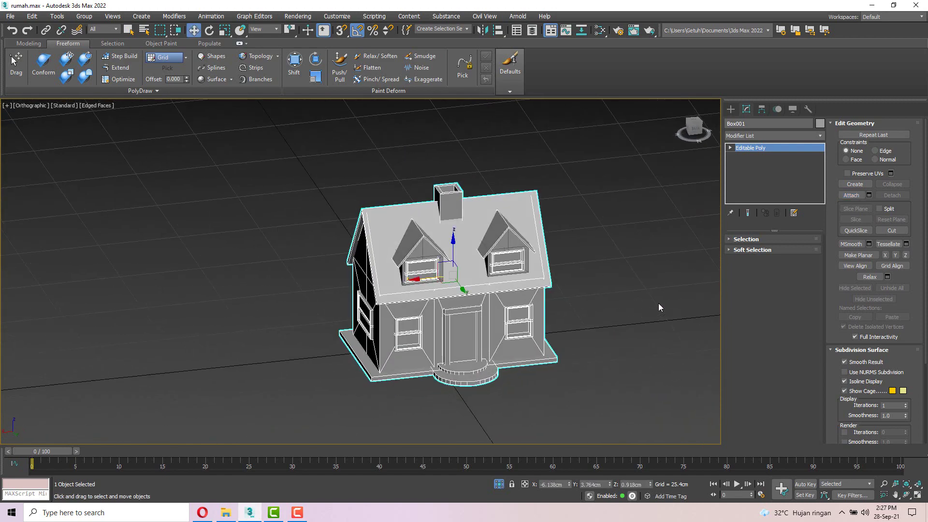
key("w")
left_click(659, 307)
Find the dormer bodies that are still separate objects and attach both of them to the house mesh
left_click(490, 286)
left_click(604, 303)
left_click(468, 304)
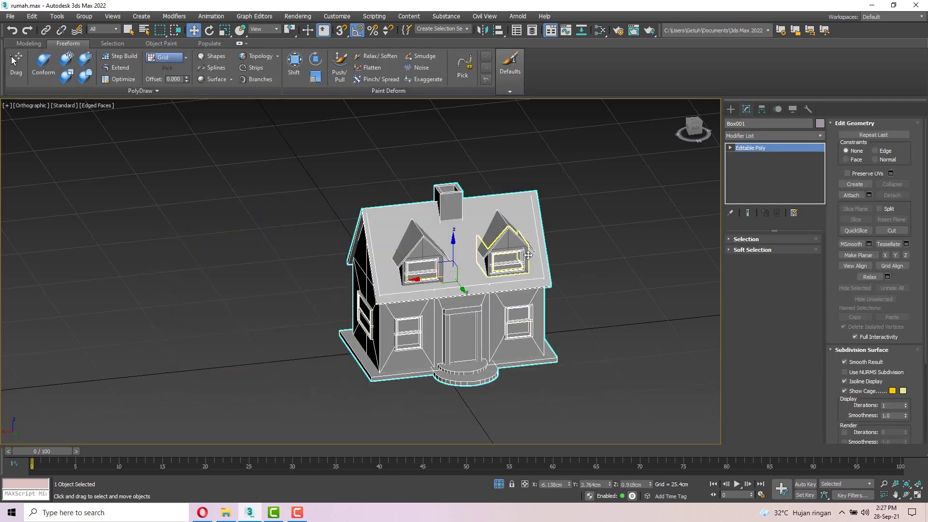
scroll(469, 265, "up", 5)
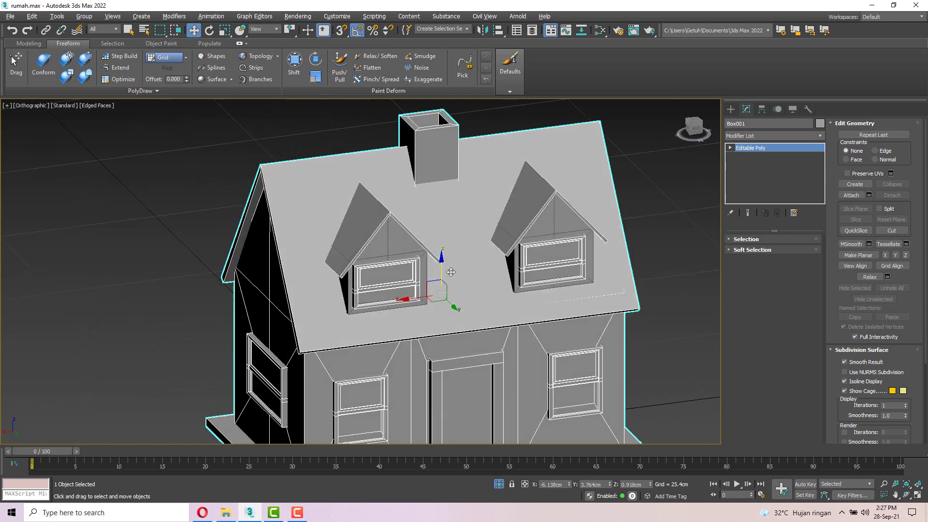
left_click(390, 271)
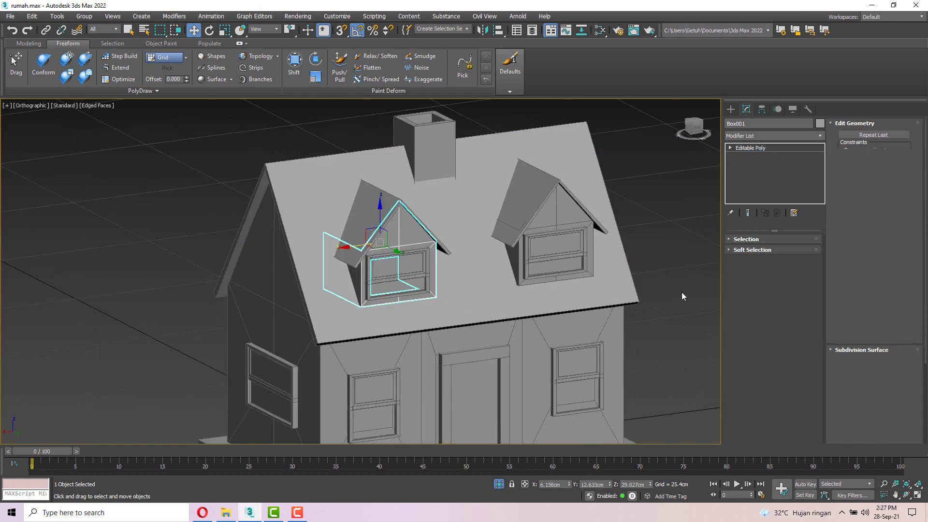
left_click(682, 296)
left_click(442, 314)
right_click(443, 307)
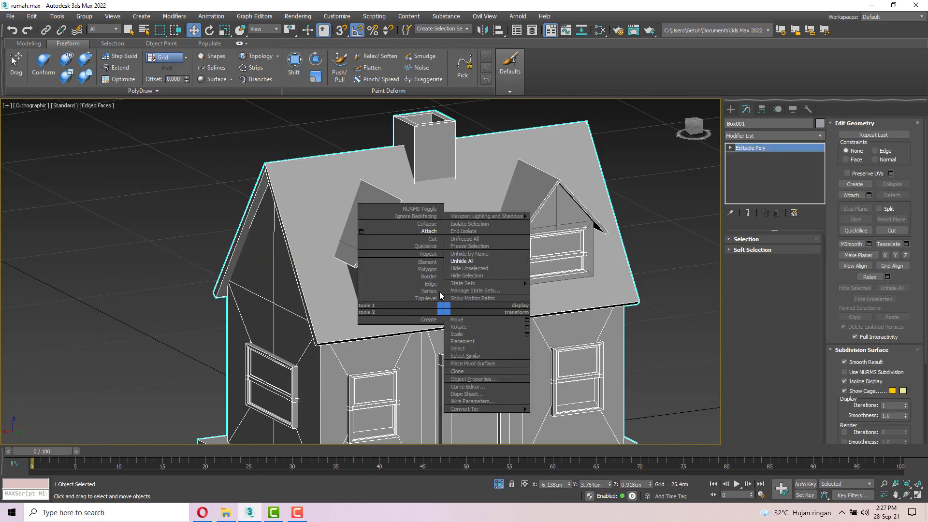
left_click(427, 231)
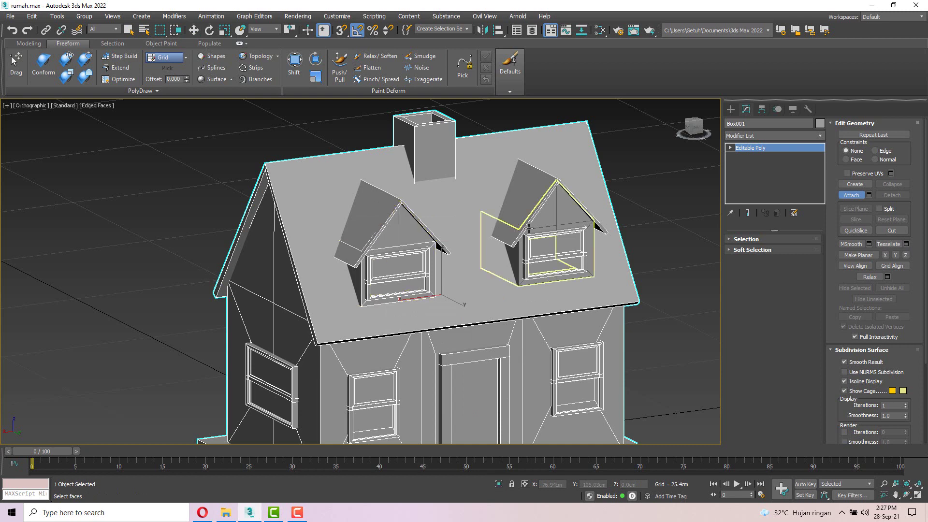
left_click(550, 217)
Test-move the combined house to check that every part follows, and undo the move
scroll(547, 270, "down", 5)
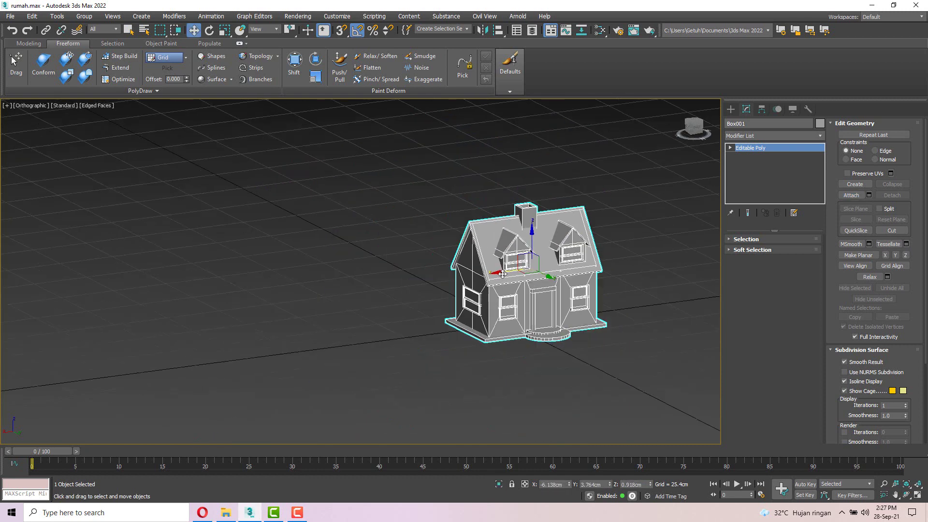
left_click_drag(503, 274, 399, 346)
key("ctrl+z")
left_click(633, 292)
left_click(601, 269)
scroll(601, 267, "up", 4)
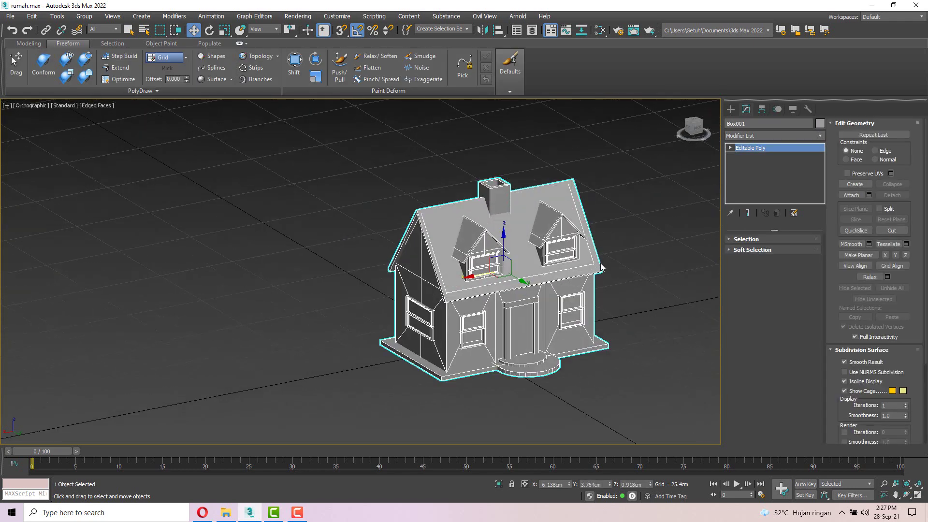
scroll(603, 266, "up", 2)
Apply an Unwrap UVW modifier to the combined house mesh and open the UV editor
left_click(662, 239)
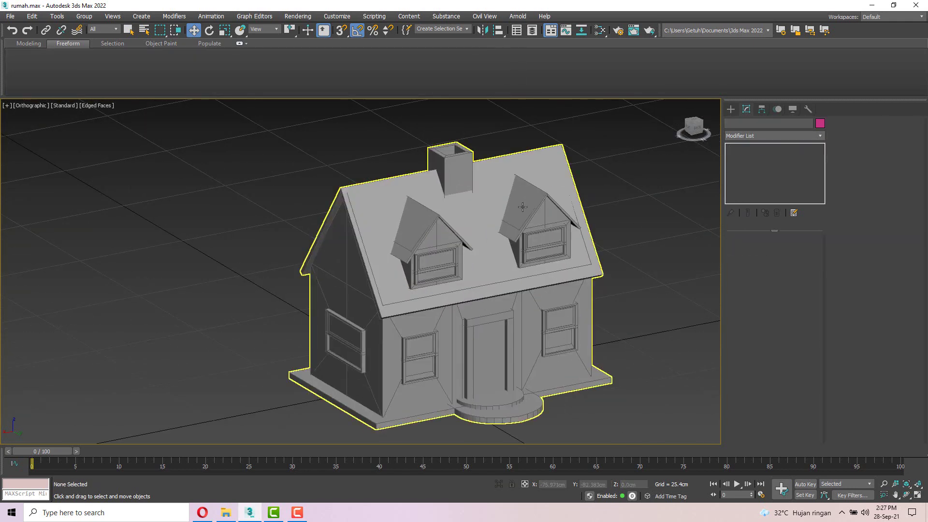
left_click(514, 207)
left_click(750, 135)
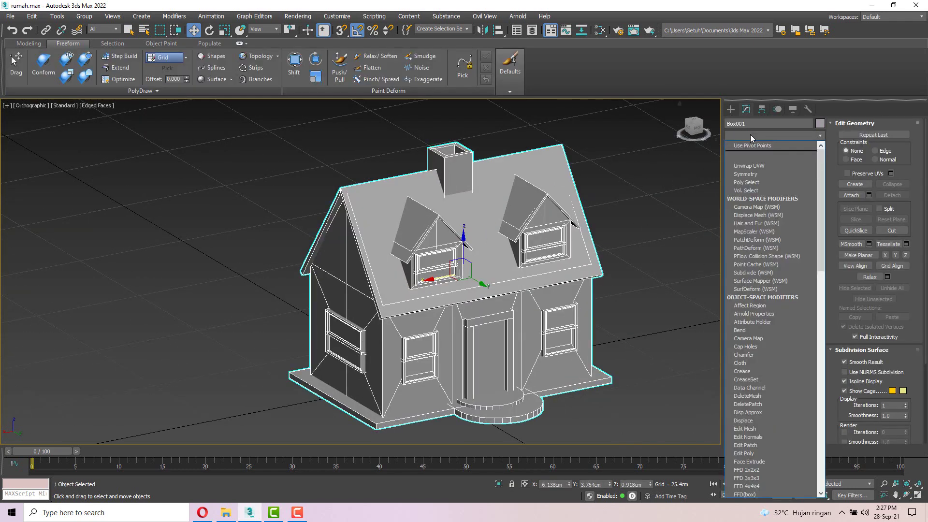
left_click(750, 166)
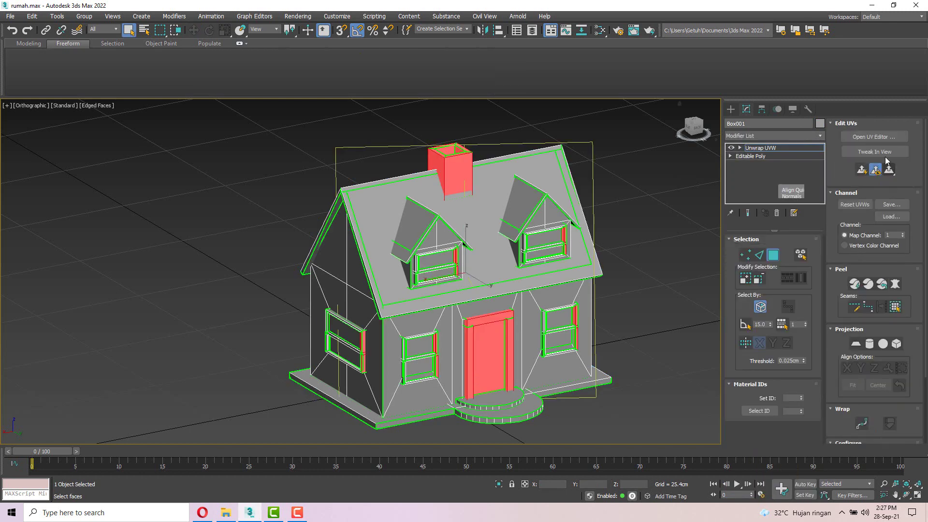
left_click(875, 137)
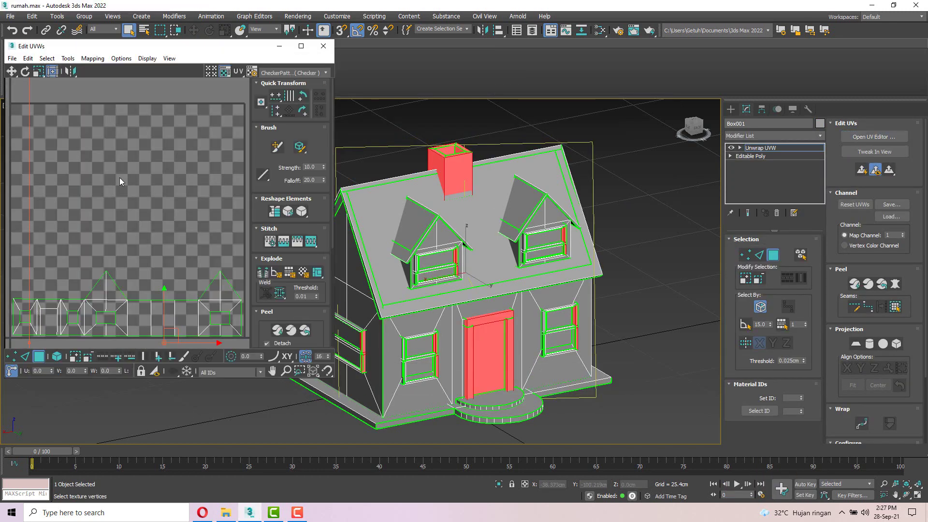
Examine the combined house mesh's UV layout around the checker tile, including the window elements below it
scroll(120, 178, "down", 5)
left_click(199, 178)
scroll(131, 190, "up", 2)
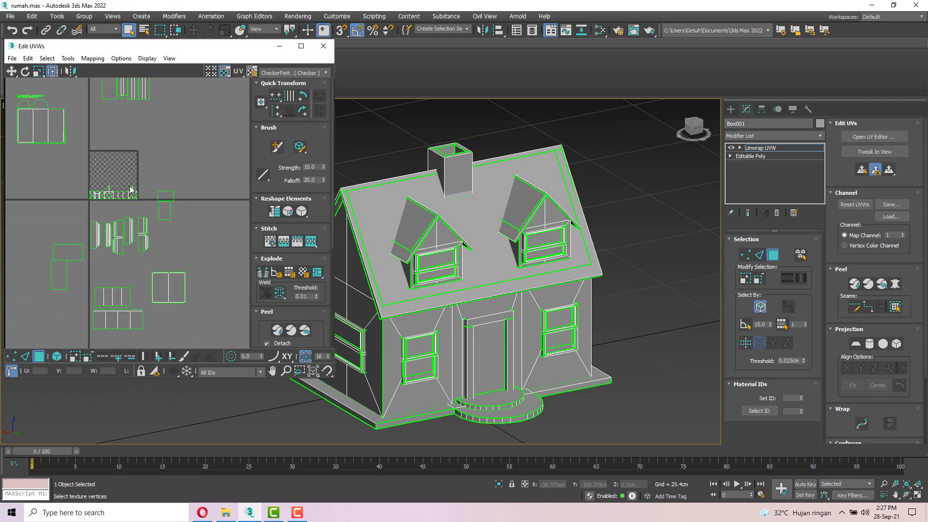
middle_click_drag(141, 262, 178, 298)
scroll(127, 231, "up", 2)
scroll(161, 247, "down", 3)
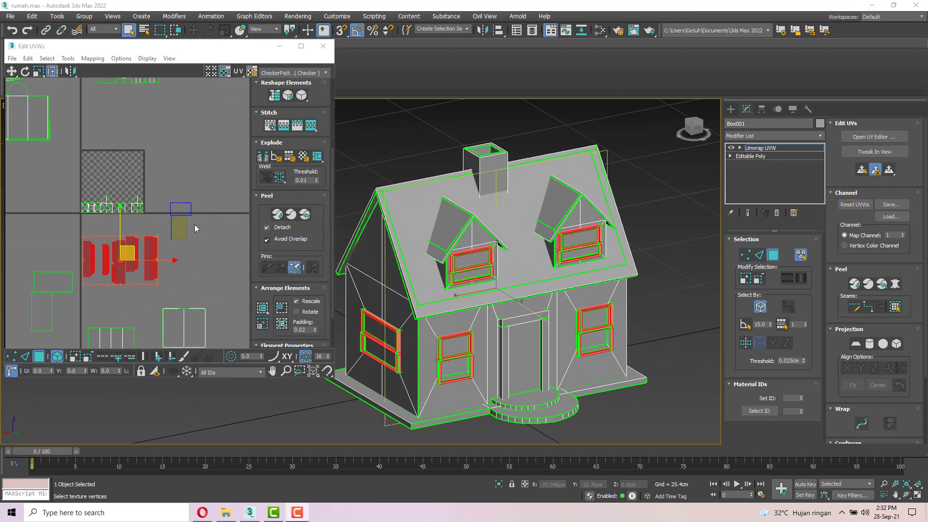
middle_click_drag(216, 173, 240, 195)
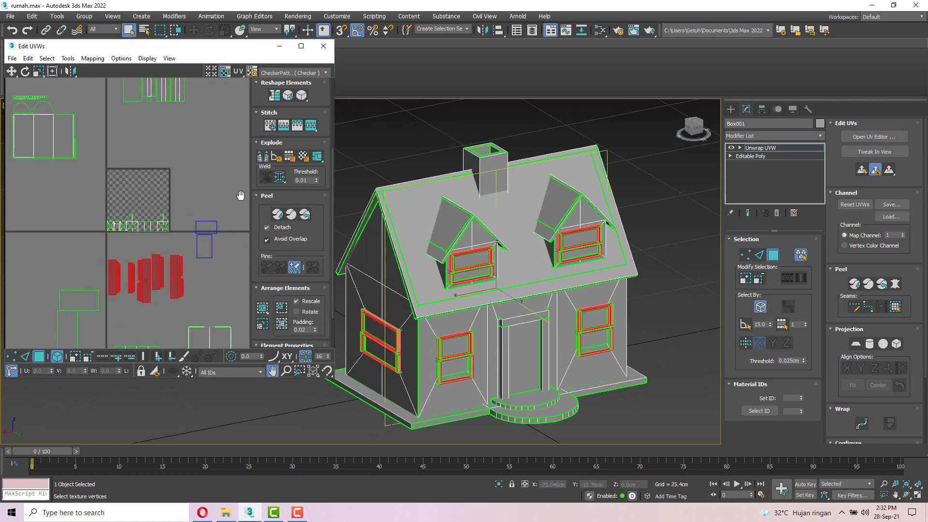
scroll(216, 196, "down", 3)
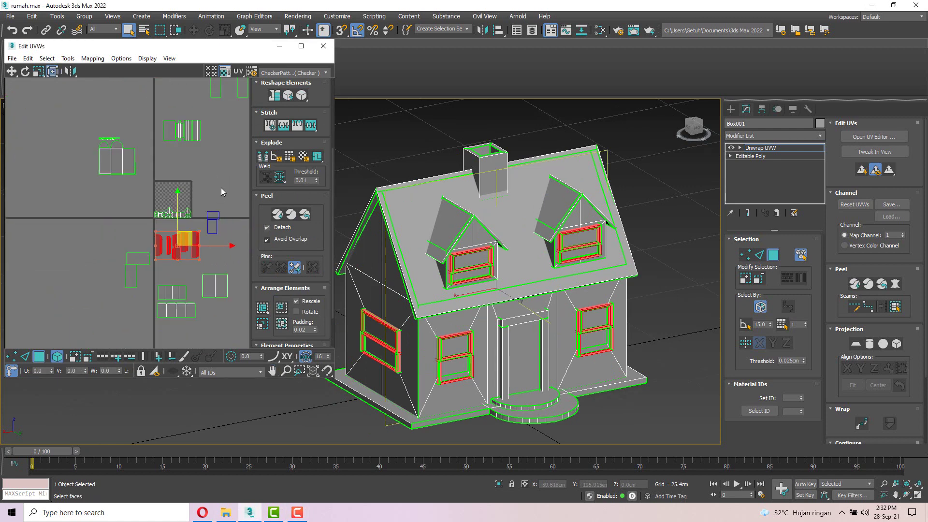
scroll(156, 240, "up", 3)
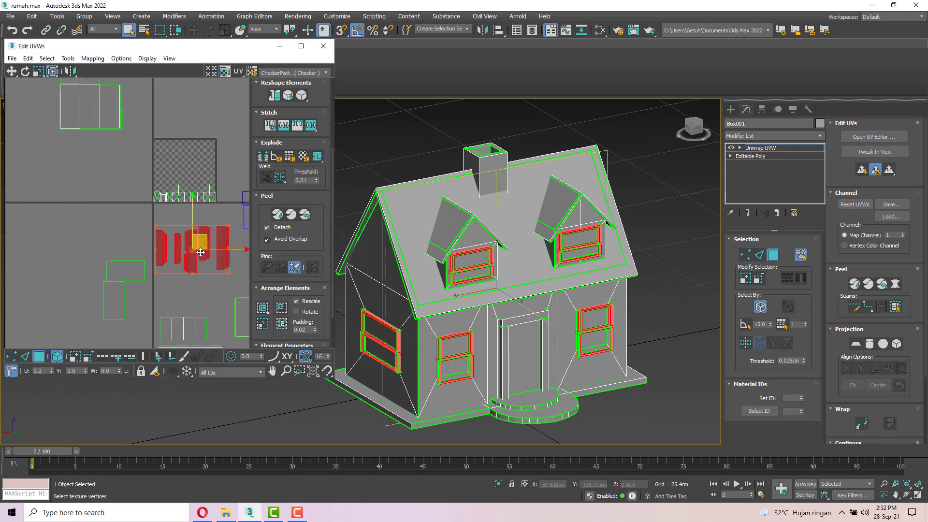
scroll(201, 252, "up", 2)
Select the window UV elements below the checker tile and examine them against the house's whole unpacked layout
left_click(75, 221)
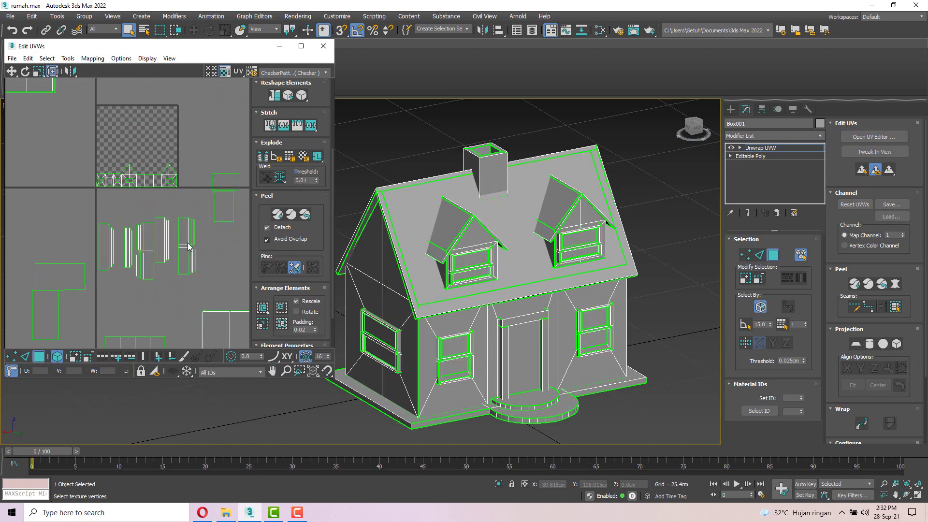
left_click_drag(188, 243, 187, 244)
middle_click_drag(87, 101, 113, 165)
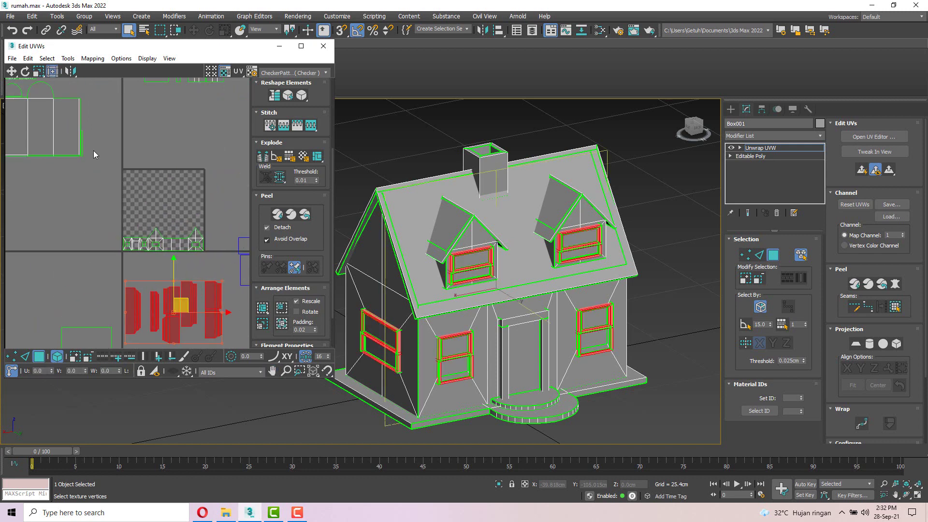
scroll(95, 151, "down", 4)
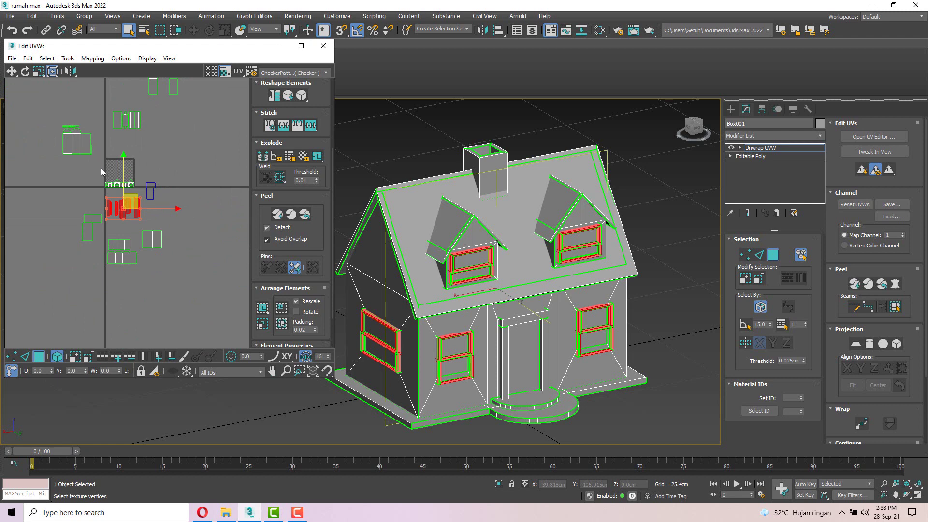
middle_click_drag(192, 183, 201, 209)
scroll(201, 209, "down", 2)
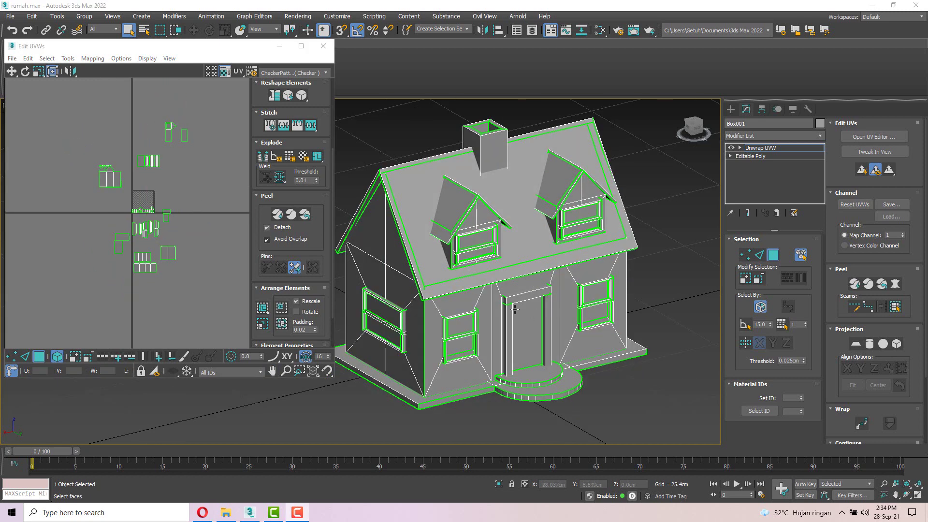
middle_click_drag(515, 310, 499, 299)
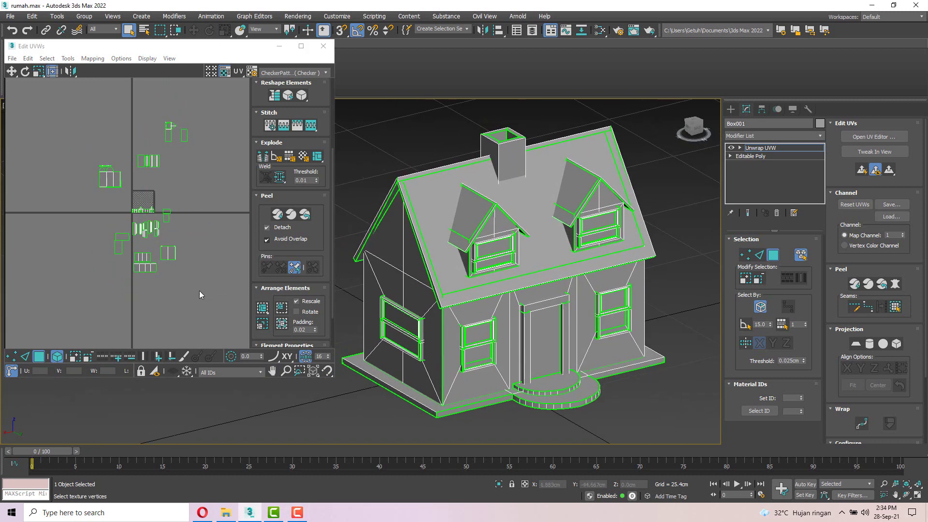
Select all of the house's UV elements and try packing them into the checker tile with Pack: Custom
left_click(42, 360)
left_click(42, 361)
middle_click_drag(74, 125, 79, 127)
left_click_drag(46, 97, 249, 362)
middle_click_drag(604, 227, 598, 262, "alt")
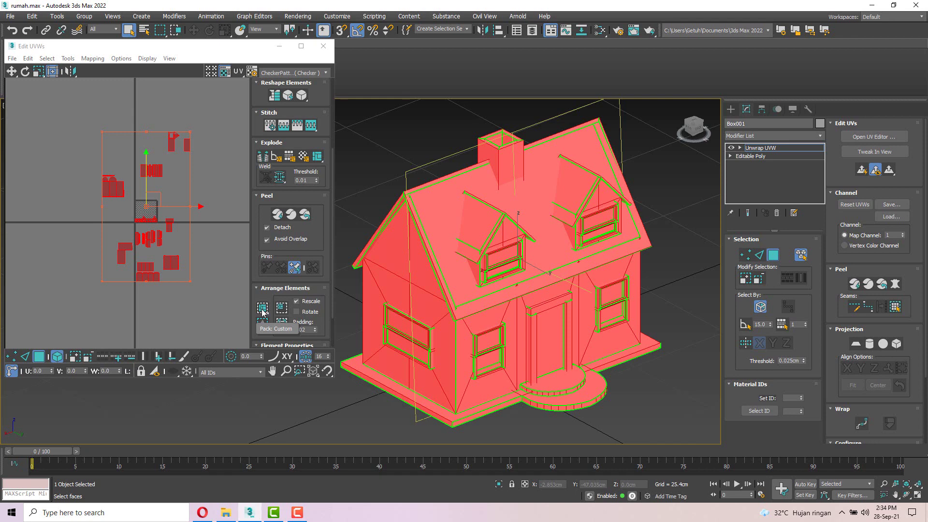
scroll(228, 311, "up", 1)
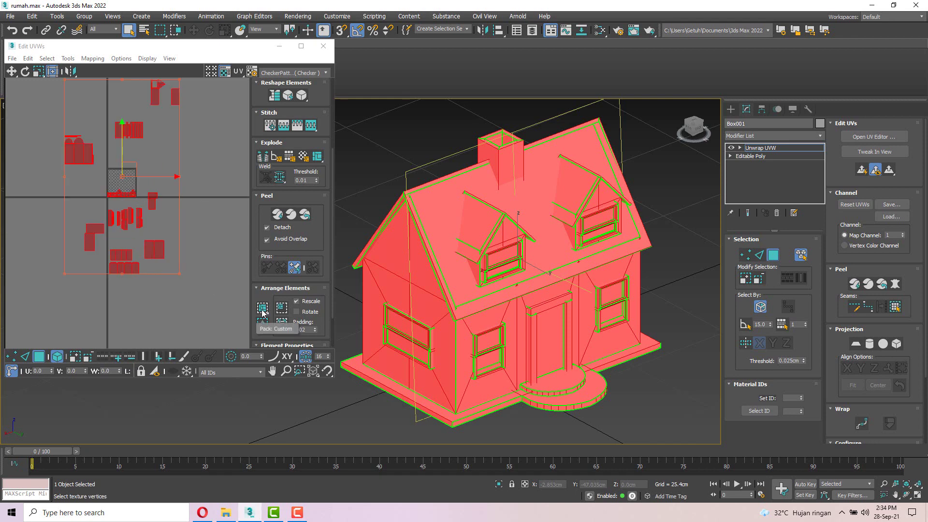
left_click(262, 310)
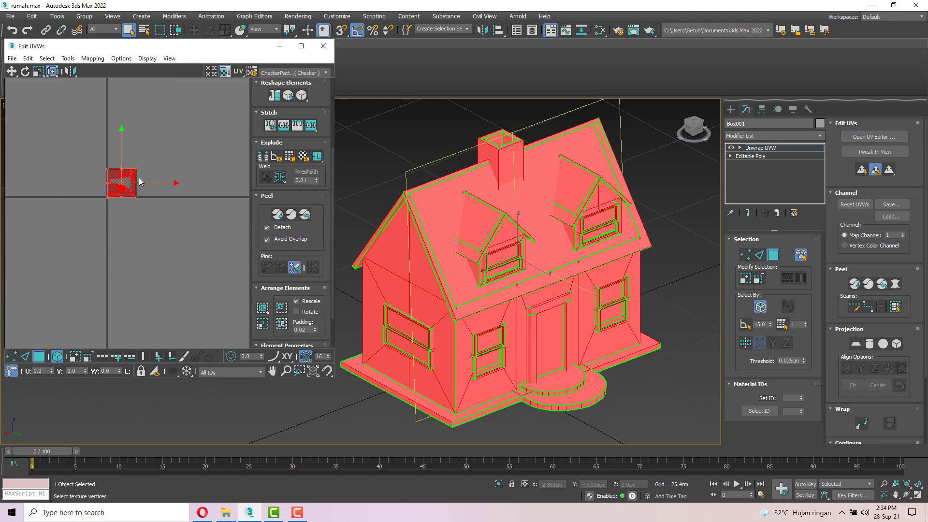
Examine how the packed UV elements are arranged and scaled inside the checker tile
scroll(114, 170, "up", 5)
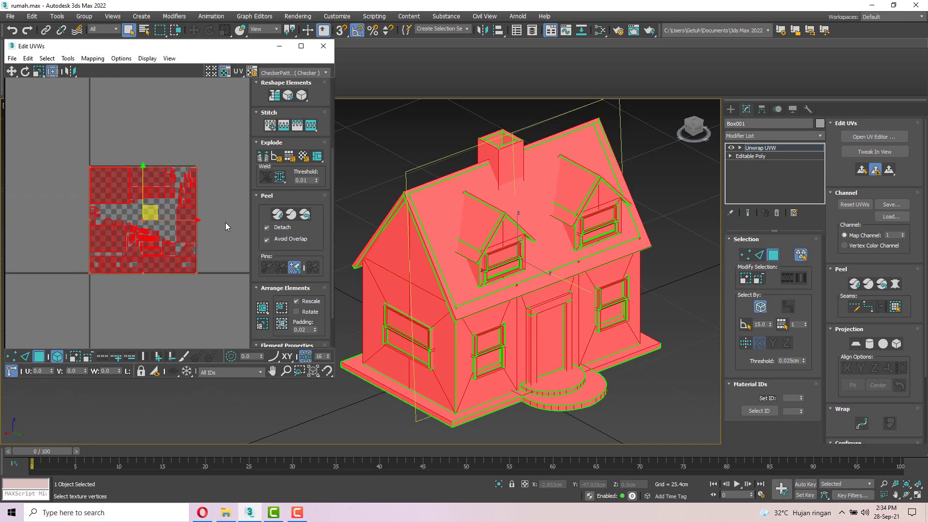
scroll(131, 219, "up", 3)
scroll(131, 219, "down", 3)
left_click(97, 141)
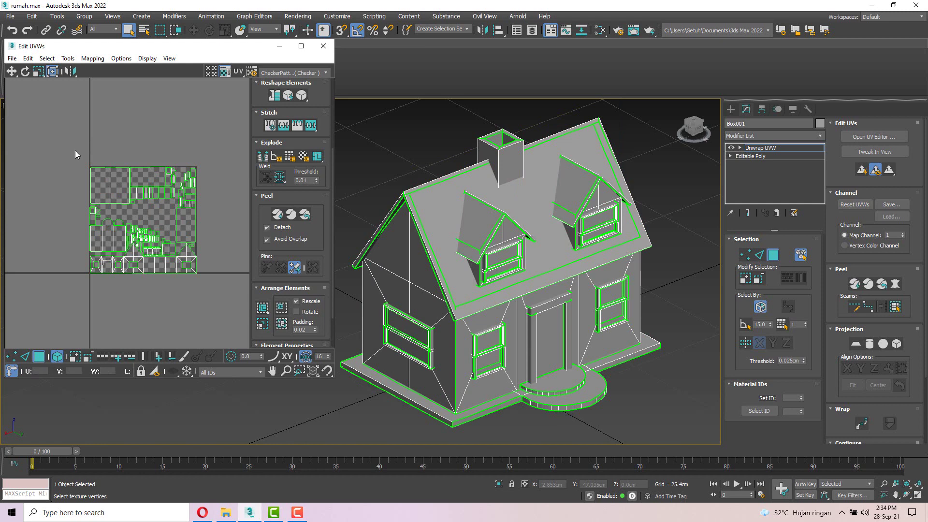
scroll(195, 187, "up", 3)
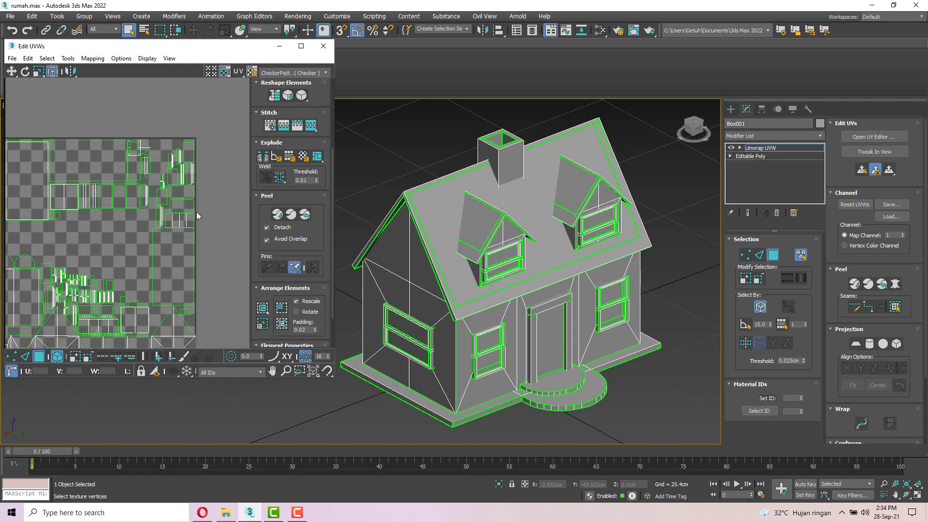
scroll(120, 218, "down", 1)
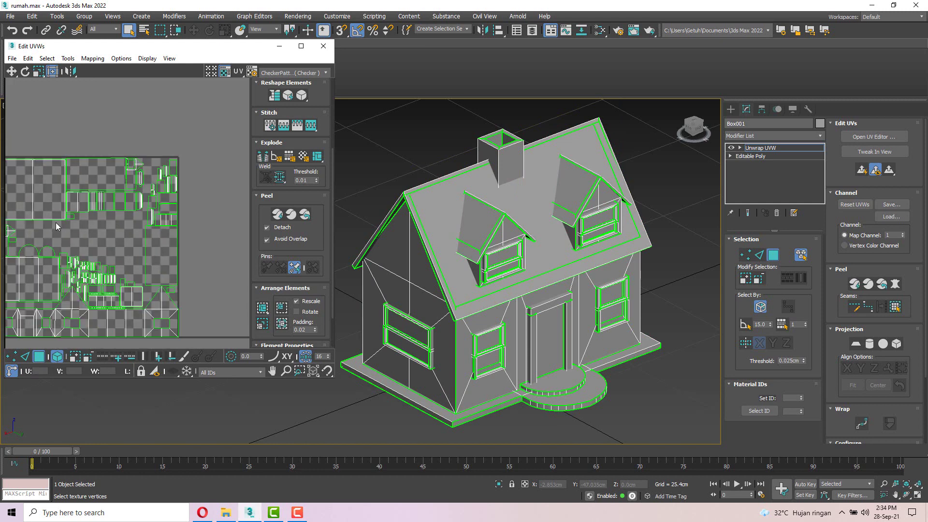
middle_click_drag(57, 222, 103, 227)
scroll(88, 231, "up", 2)
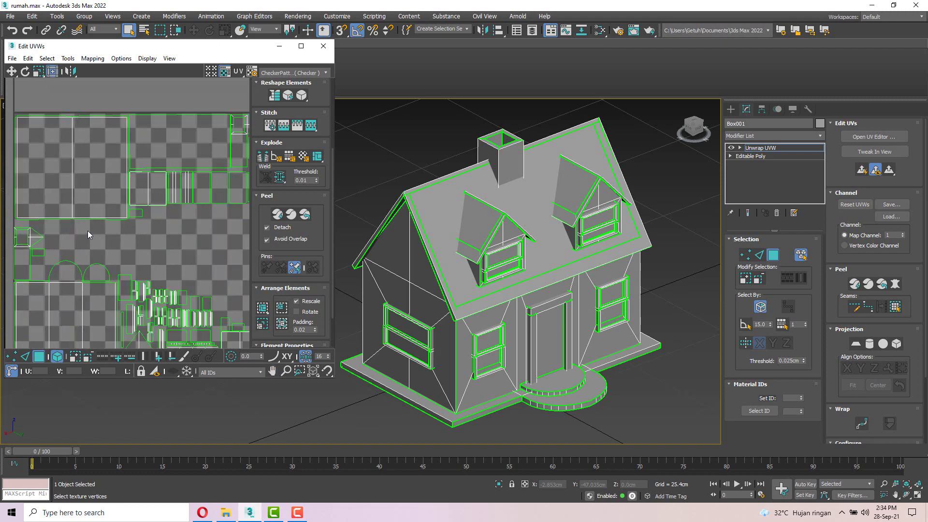
scroll(88, 231, "down", 2)
Select the upper and the lower half of the packed layout in turn to see which house faces each covers
left_click_drag(213, 226, 234, 228)
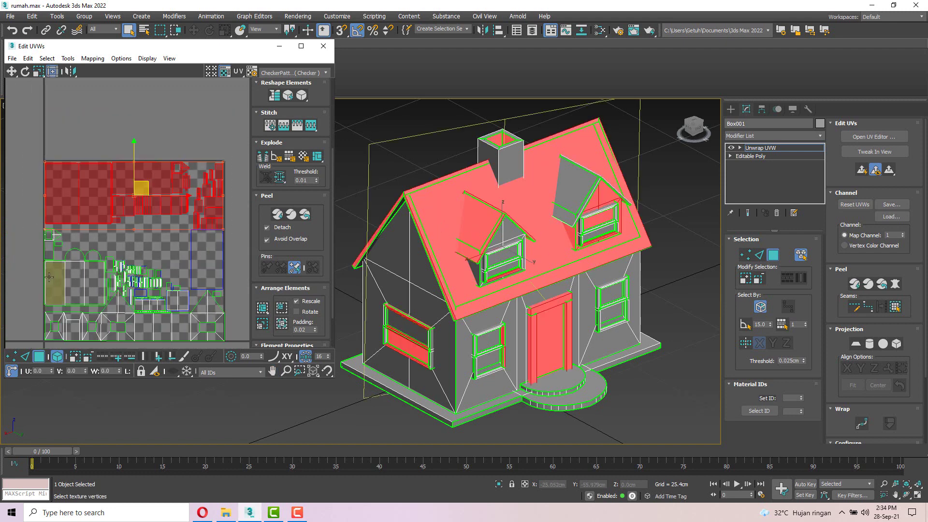
middle_click_drag(55, 287, 64, 251)
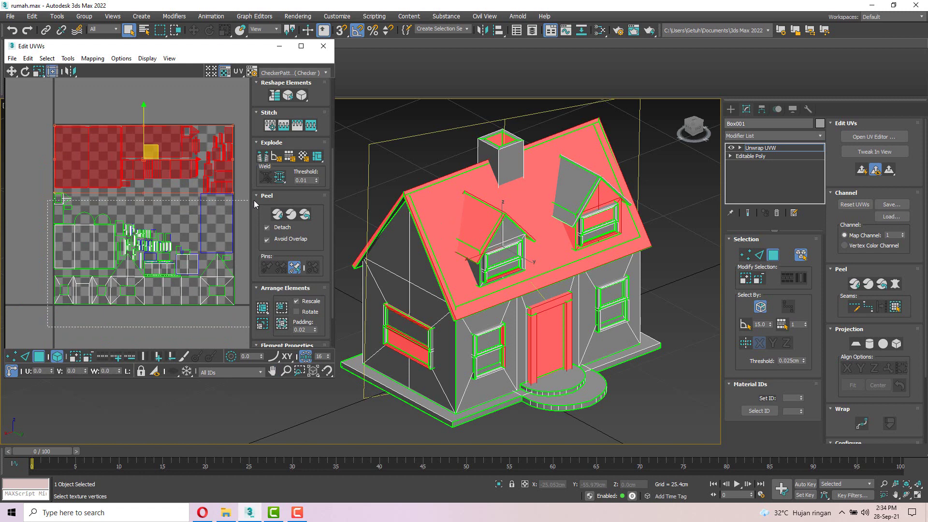
key("ctrl+i")
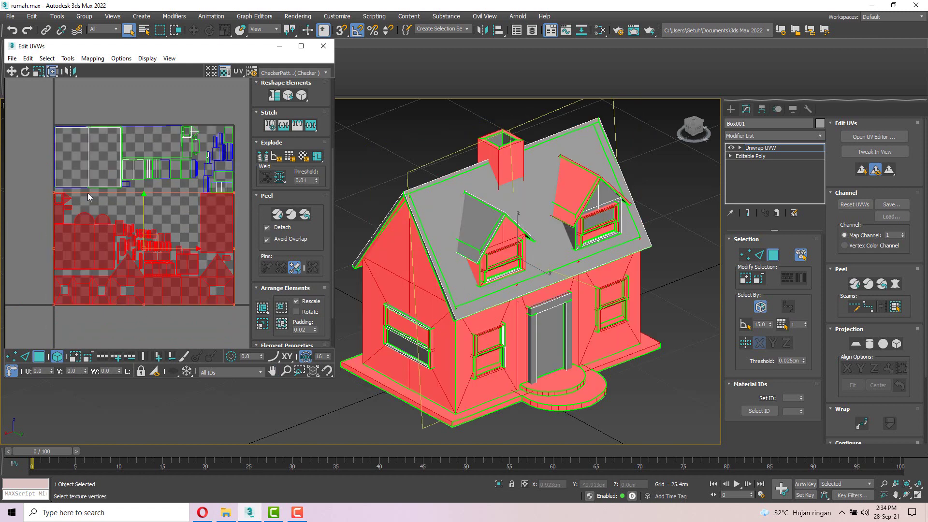
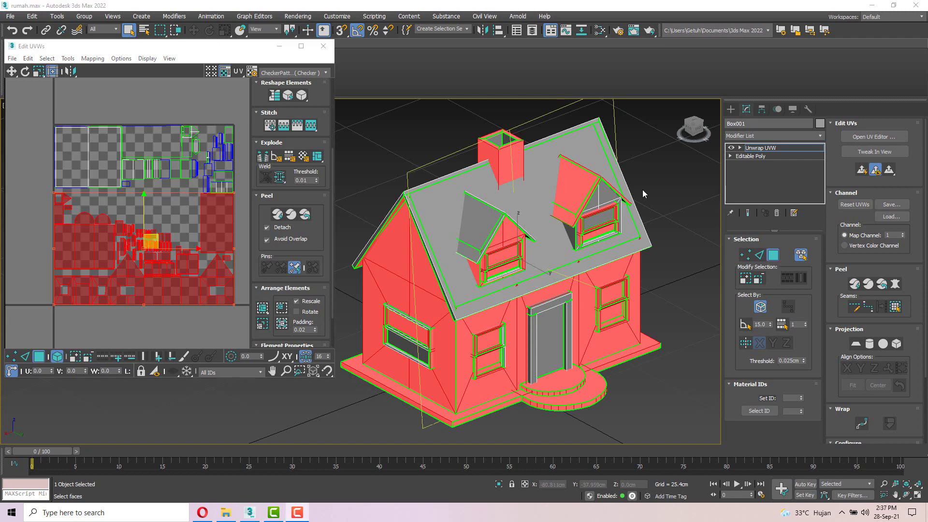
mouse_move(642, 189)
middle_mouse_down()
mouse_move(636, 198)
mouse_move(644, 197)
middle_mouse_up()
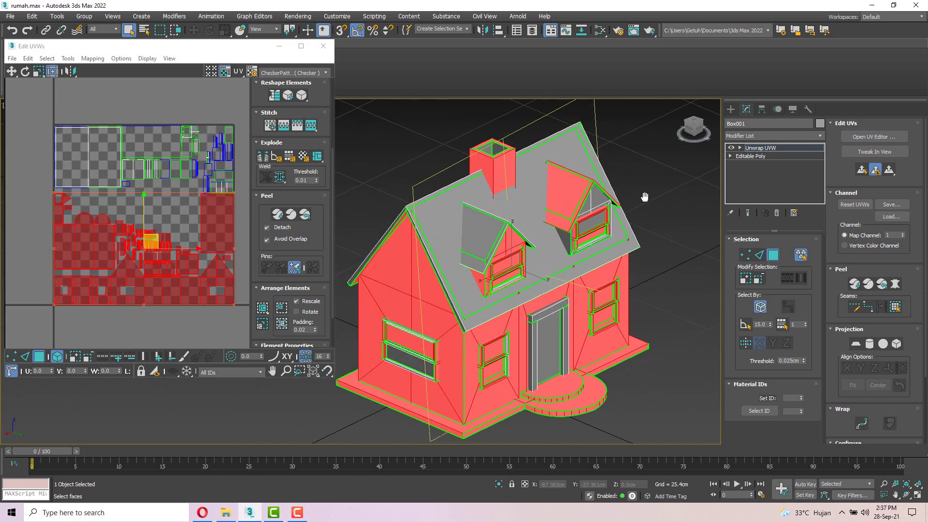
left_click(35, 327)
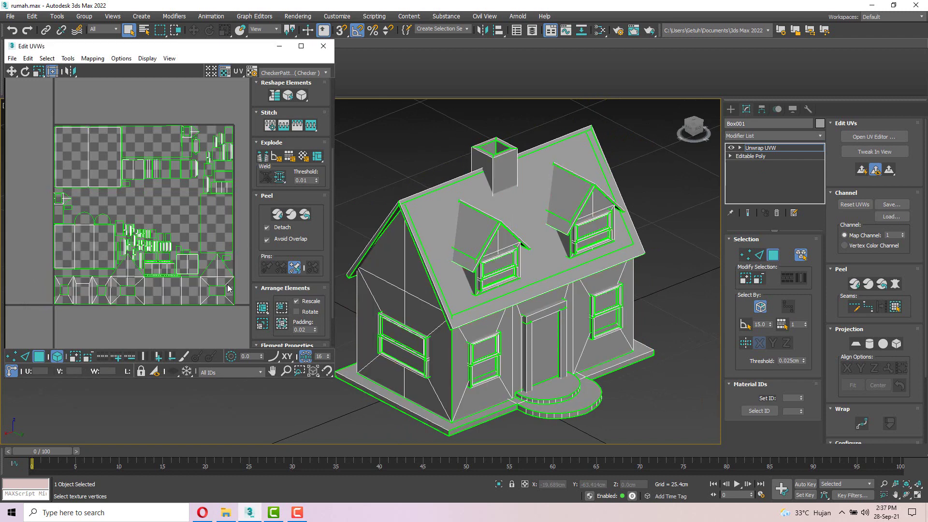
left_click_drag(246, 324, 44, 198)
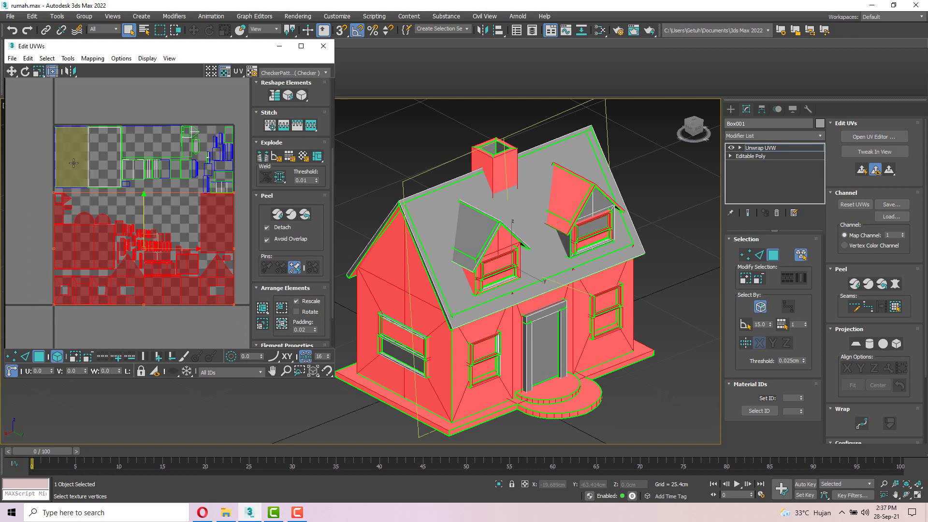
left_click(35, 112)
scroll(35, 115, "down", 1)
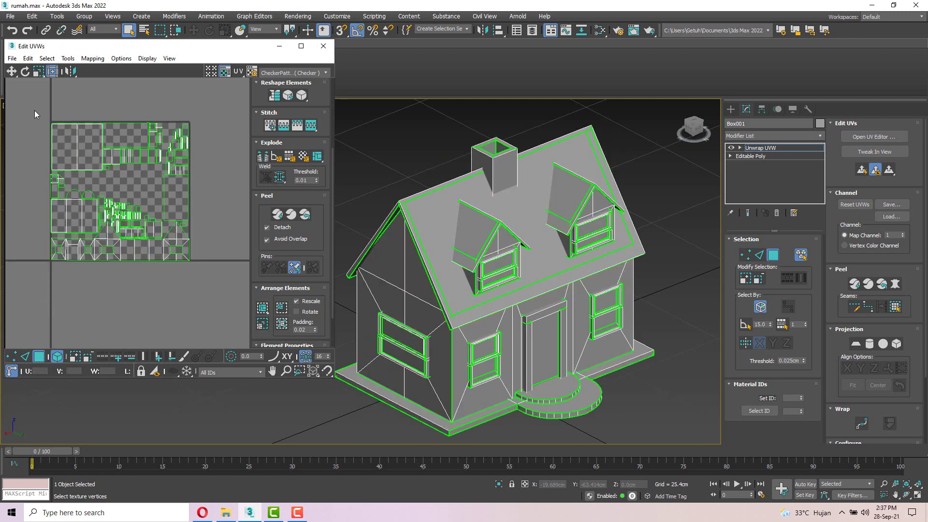
Select the entire packed layout, inspect its empty tile space and coverage on the house, and reselect the lower half
left_click_drag(31, 109, 211, 286)
left_click_drag(31, 109, 208, 306)
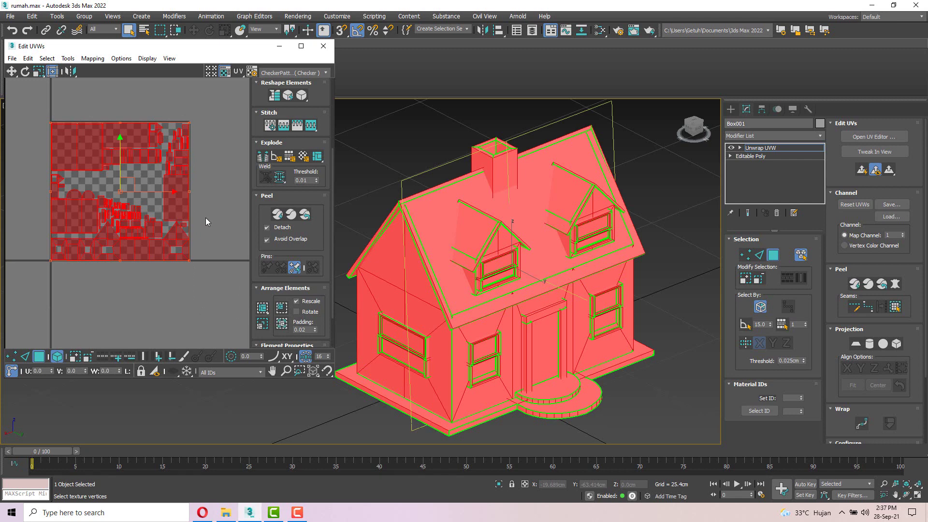
scroll(96, 164, "up", 3)
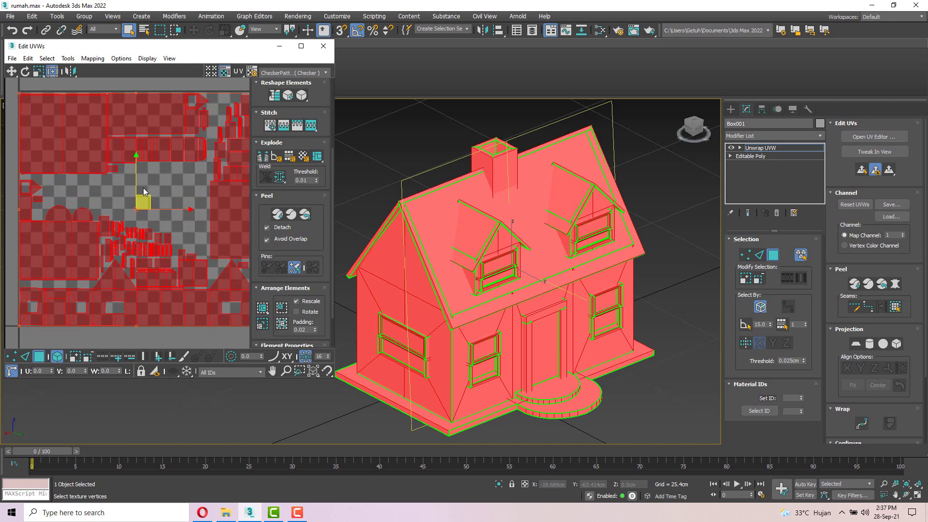
scroll(143, 187, "down", 1)
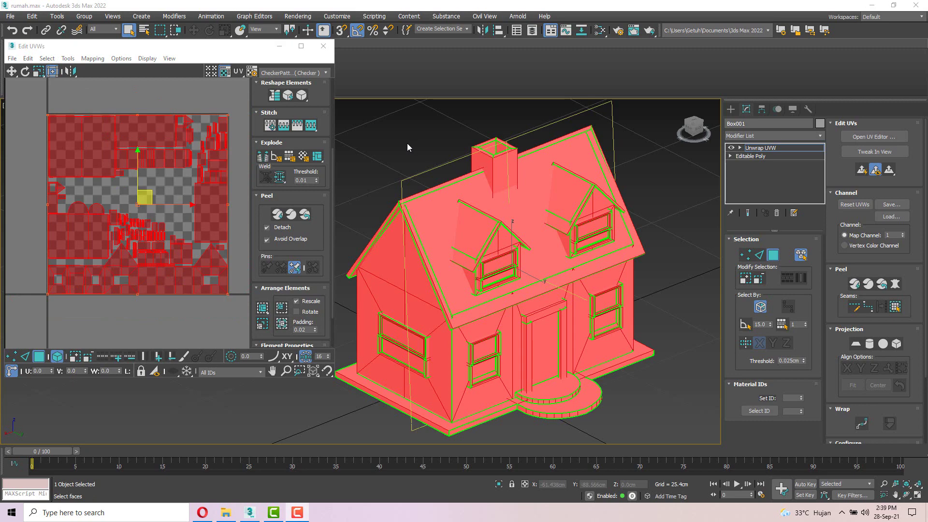
scroll(407, 143, "up", 2)
mouse_move(407, 143)
middle_mouse_down()
mouse_move(495, 161)
mouse_move(425, 140)
mouse_move(427, 150)
mouse_move(424, 140)
middle_mouse_up()
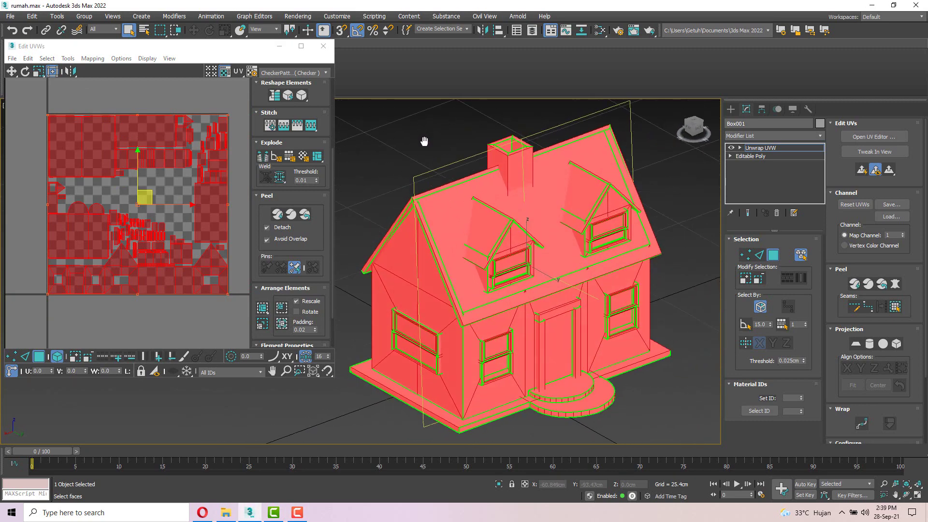
left_click(48, 89)
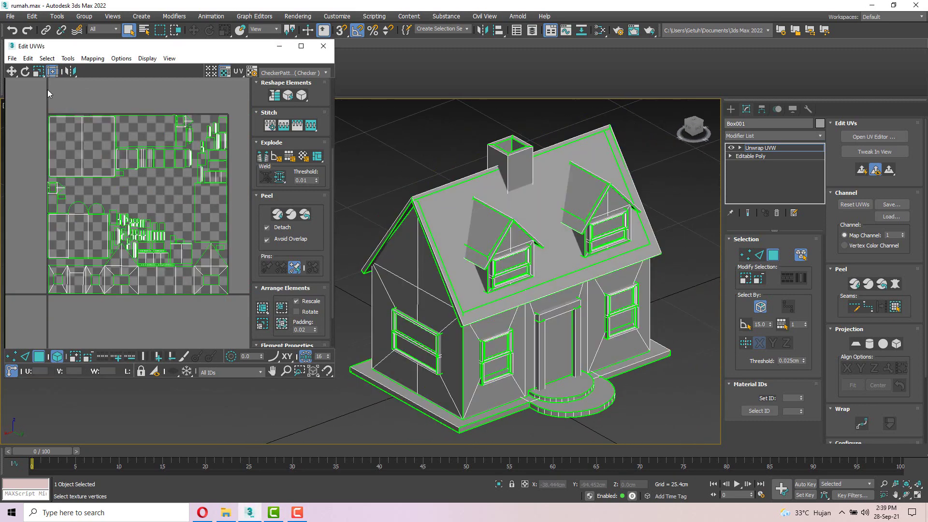
scroll(47, 89, "down", 1)
key("ctrl+a")
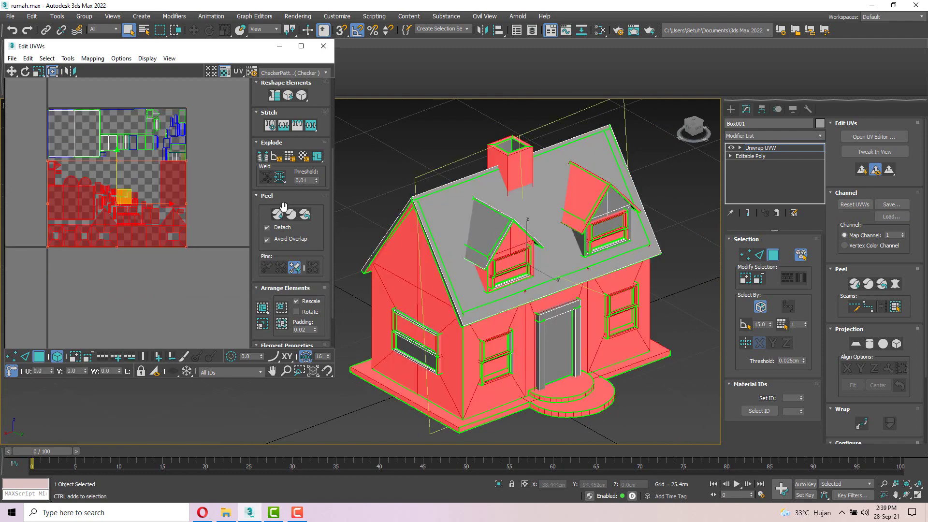
Undo the selection changes and the automatic packing of the house's UV elements
left_click(198, 213)
key("ctrl+z")
key("ctrl+z")
key("ctrl+z")
key("ctrl+z")
key("ctrl+z")
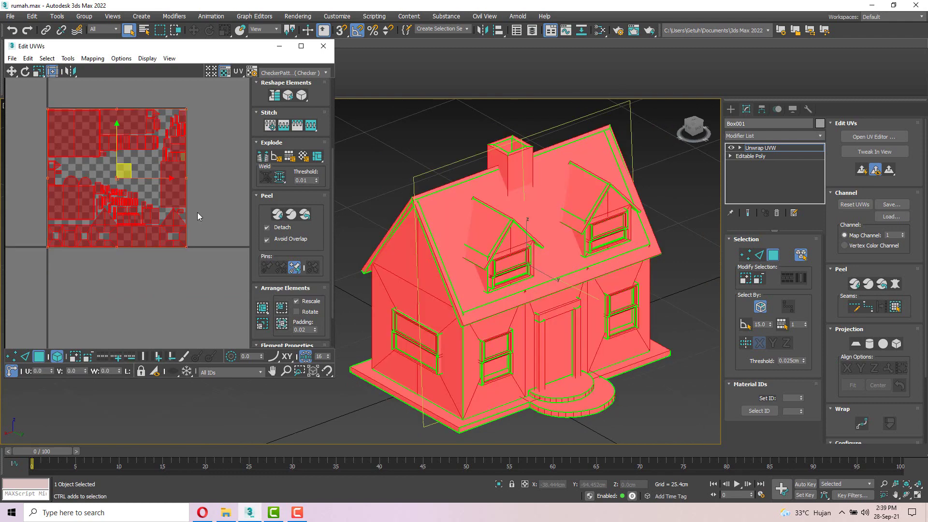
key("ctrl+z")
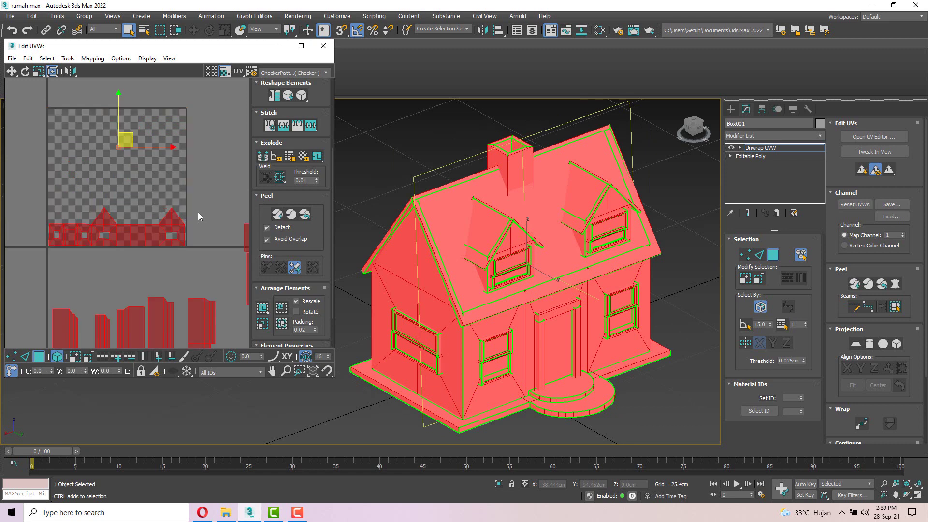
scroll(182, 202, "down", 5)
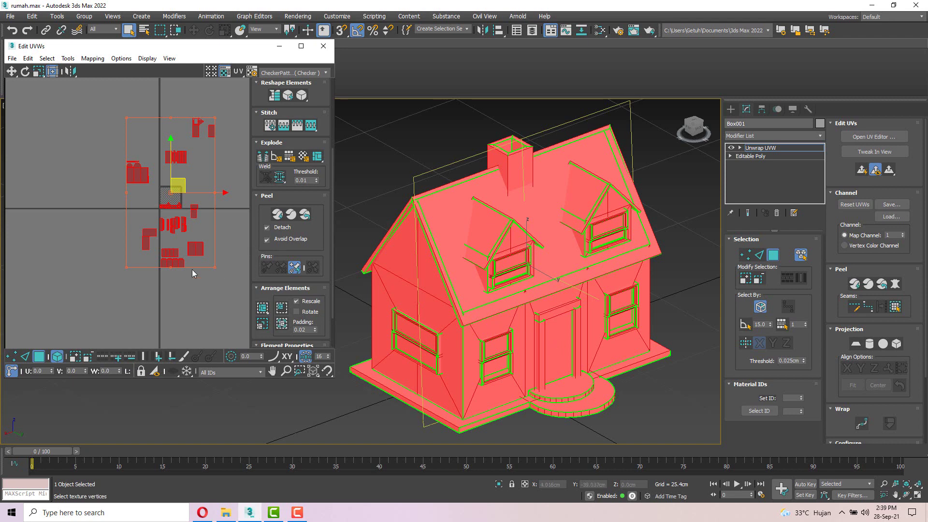
scroll(155, 297, "up", 3)
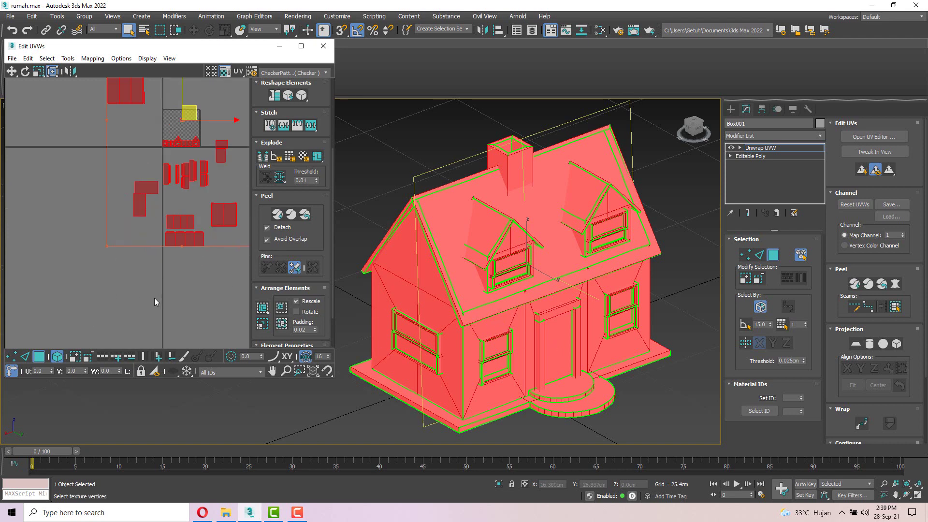
Clear the selection, re-enable polygon selection in the UV editor, and select the lowest UV strip to identify its part on the house
left_click(98, 318)
left_click(40, 357)
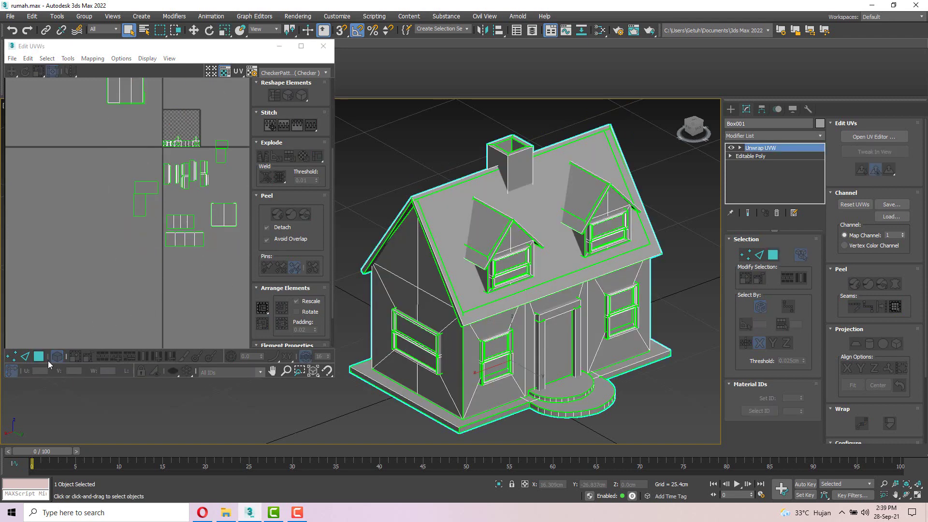
left_click(43, 357)
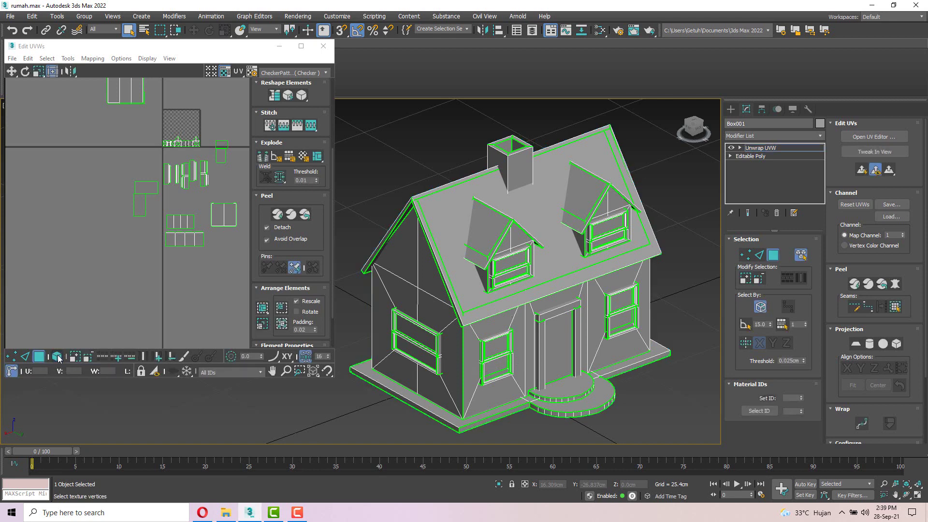
scroll(180, 246, "up", 5)
left_click(174, 244)
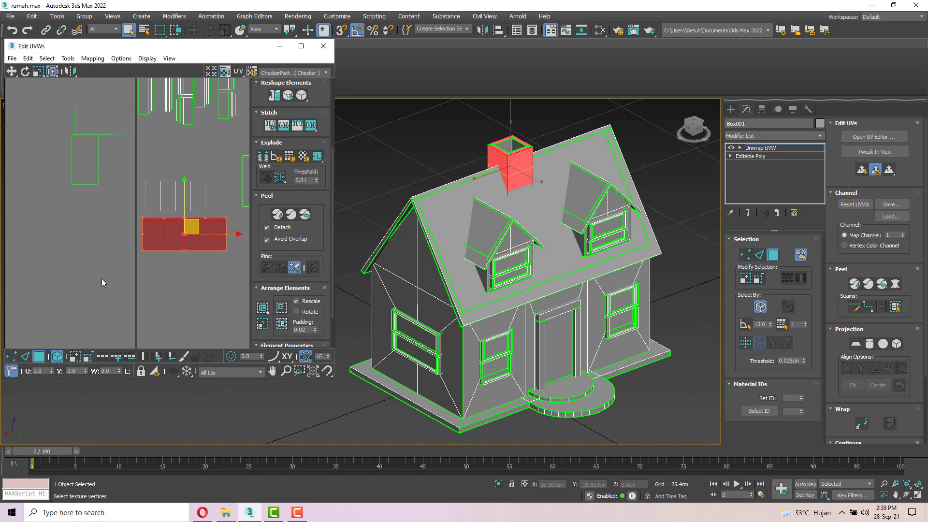
left_click_drag(109, 281, 186, 272)
scroll(186, 272, "down", 6)
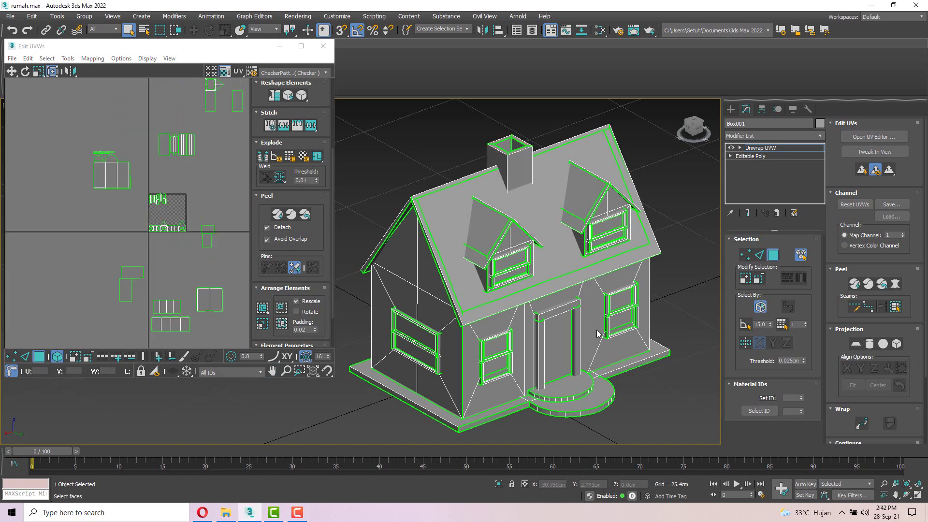
middle_click_drag(595, 299, 573, 293)
scroll(162, 188, "down", 5)
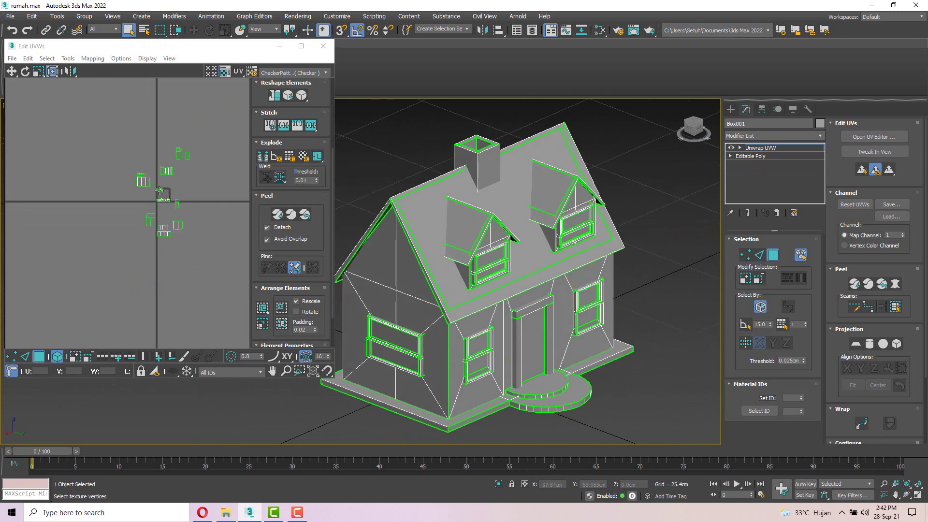
scroll(193, 208, "up", 3)
key("ctrl+a")
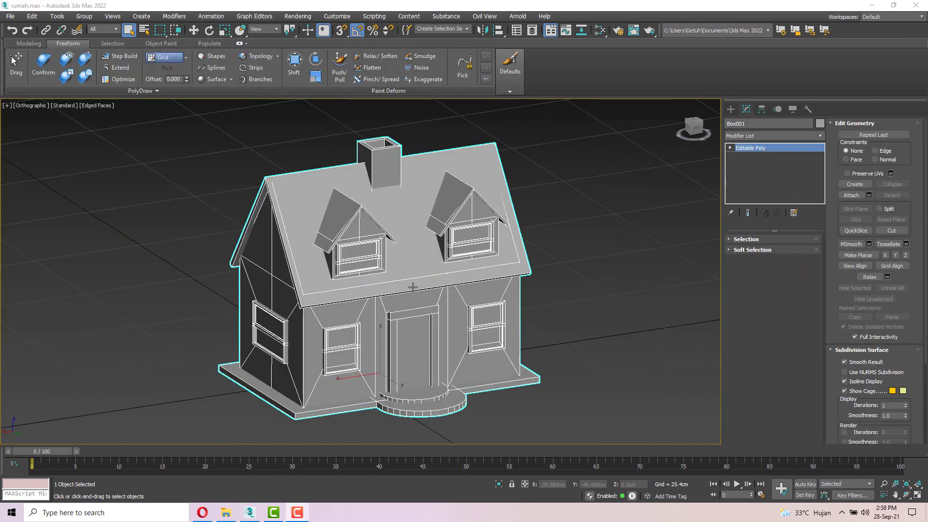
Add an Unwrap UVW modifier to the house, open its UV editor and clear the face selection
scroll(412, 278, "up", 5)
scroll(410, 270, "down", 4)
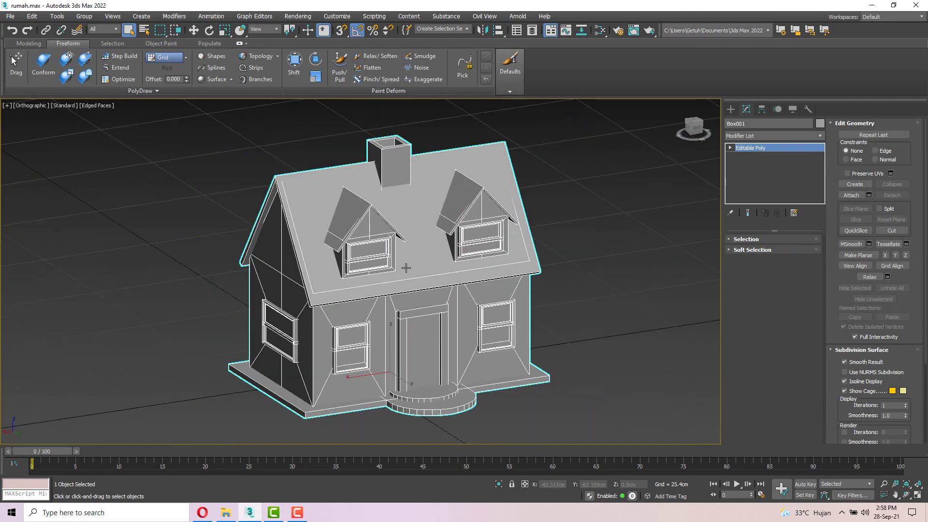
mouse_move(409, 268)
middle_mouse_down("alt")
mouse_move(407, 252)
mouse_move(425, 261)
middle_mouse_up("alt")
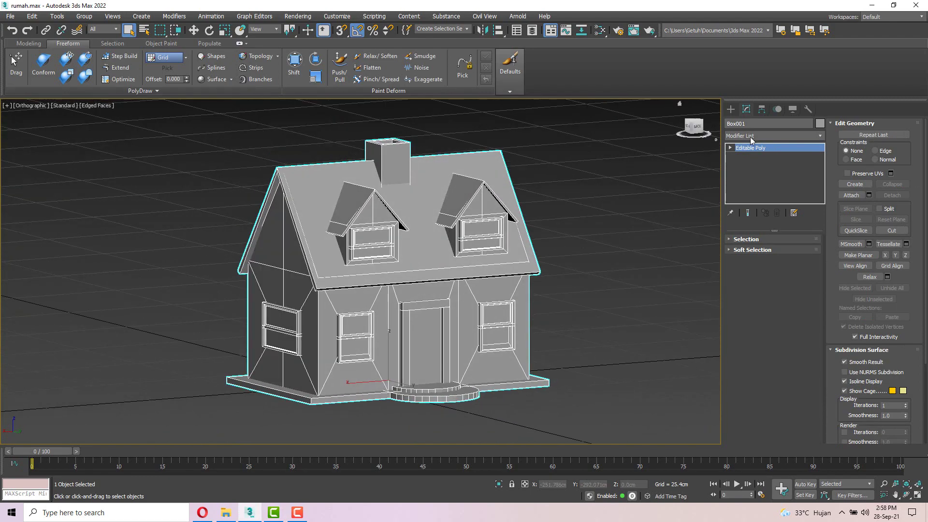
left_click(751, 137)
left_click(749, 166)
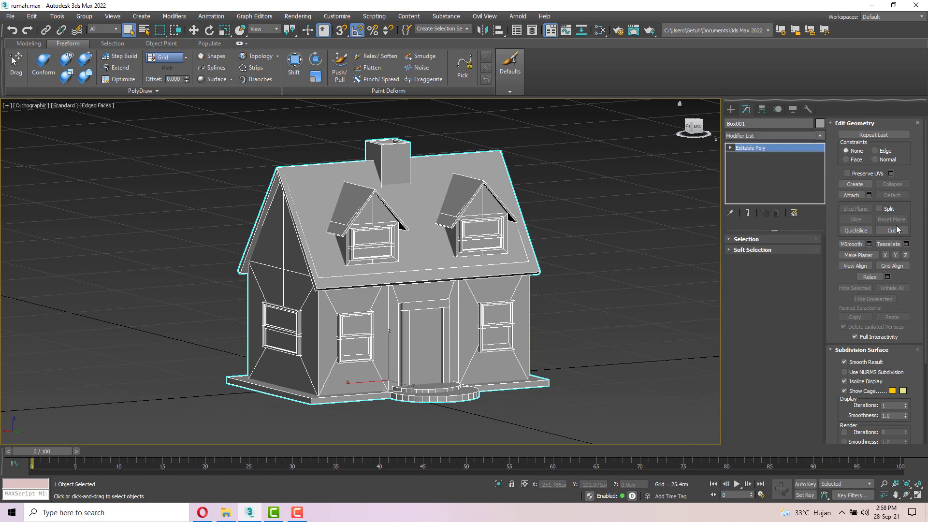
left_click(884, 137)
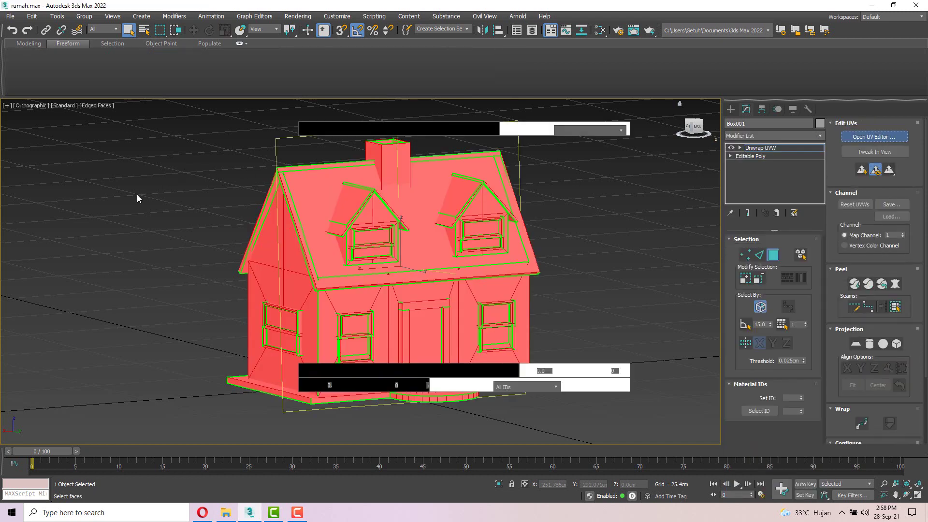
left_click(49, 141)
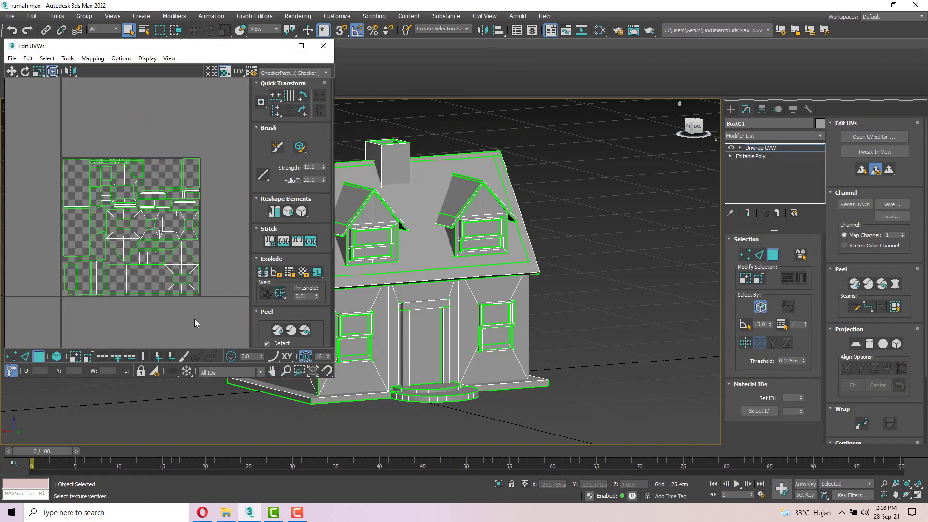
Select the whole UV layout, examine how its elements fill the checker tile, and clear the selection
left_click_drag(194, 320, 204, 324)
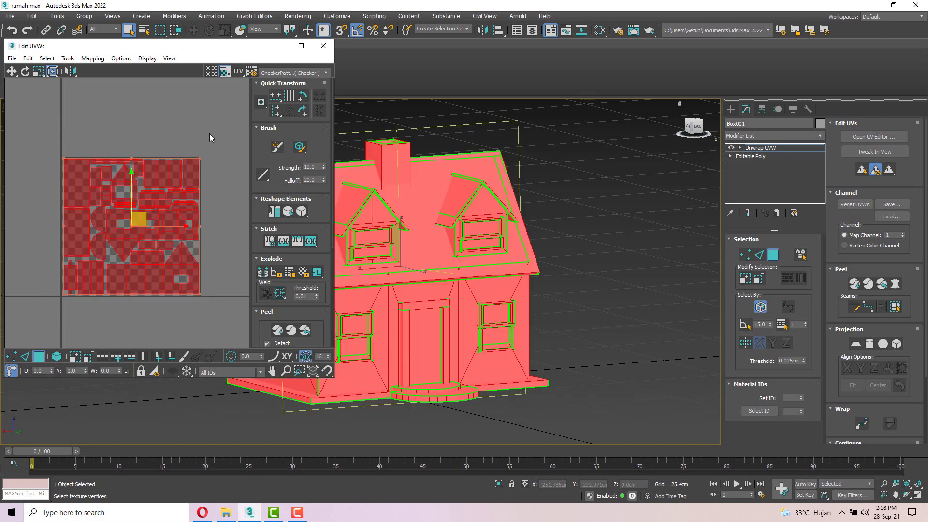
left_click_drag(213, 127, 26, 313)
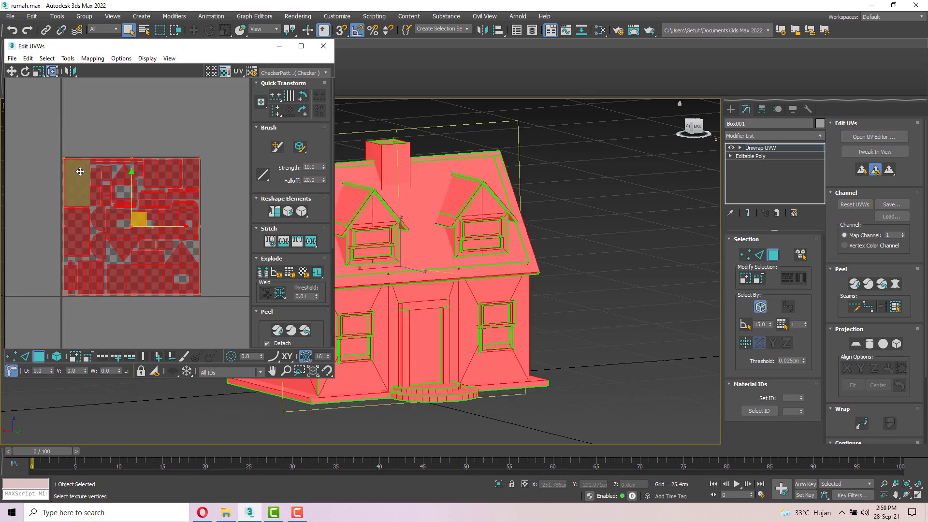
scroll(80, 171, "up", 2)
scroll(106, 184, "down", 4)
scroll(129, 190, "up", 4)
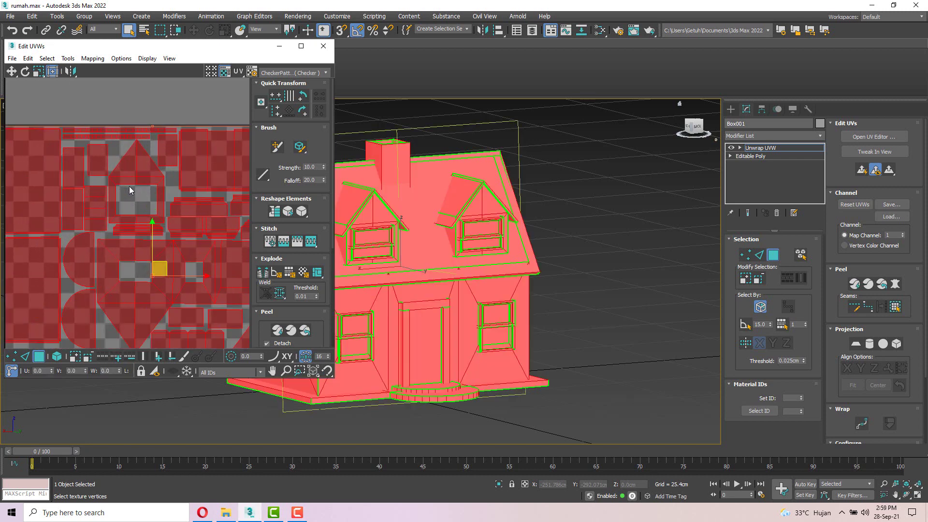
scroll(130, 182, "down", 3)
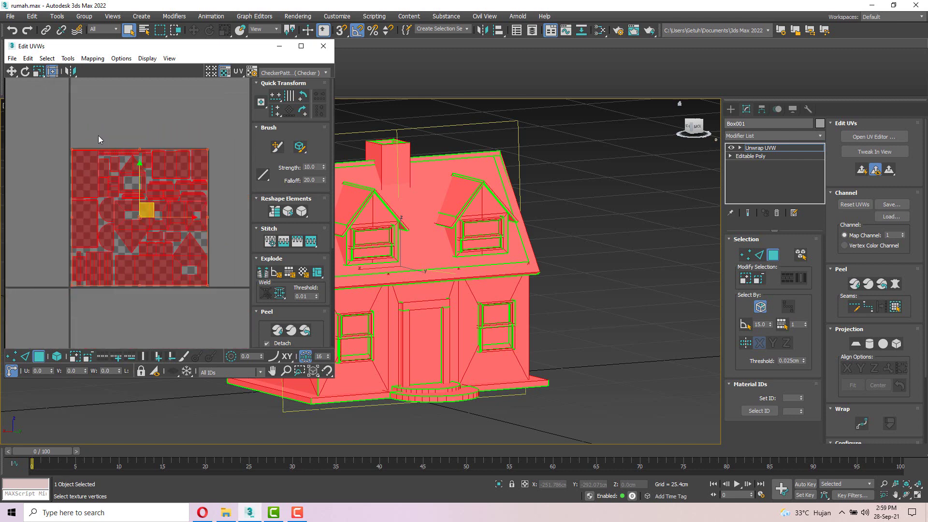
scroll(99, 145, "up", 2)
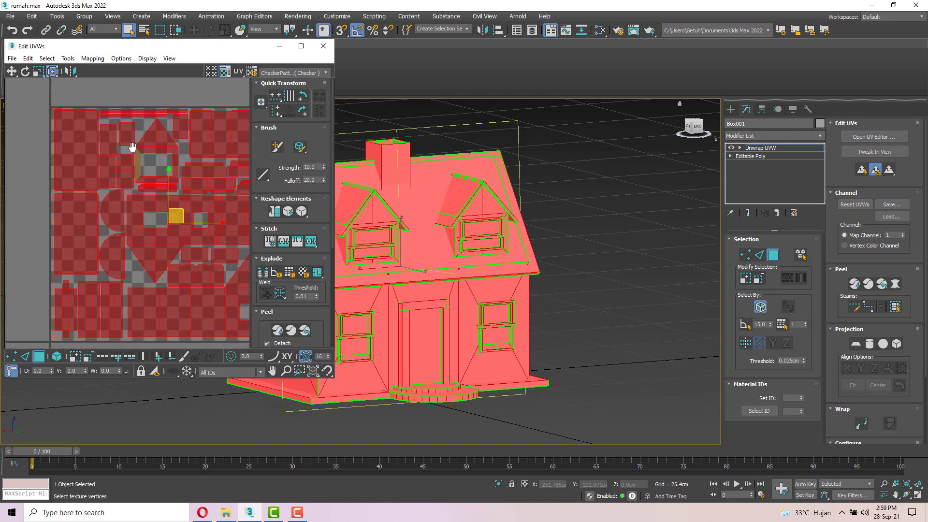
middle_click_drag(132, 147, 95, 141)
scroll(67, 111, "down", 1)
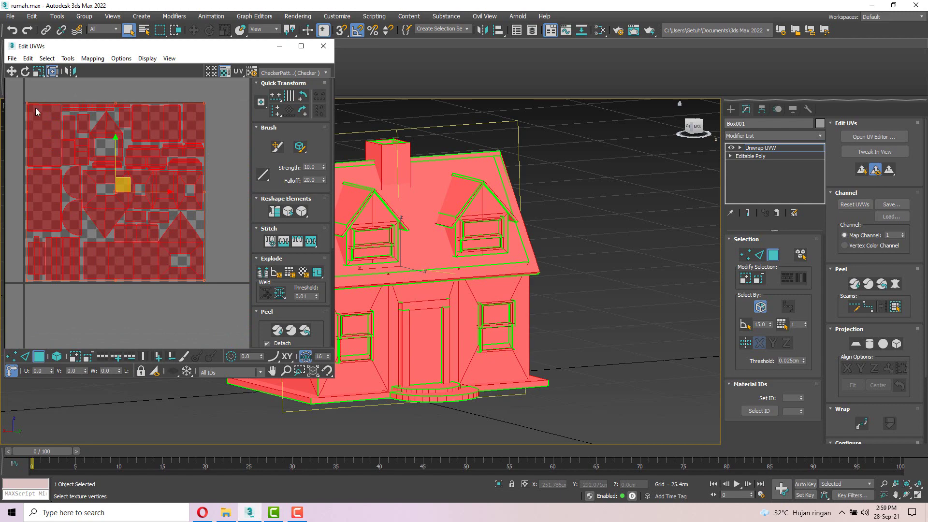
left_click(232, 269)
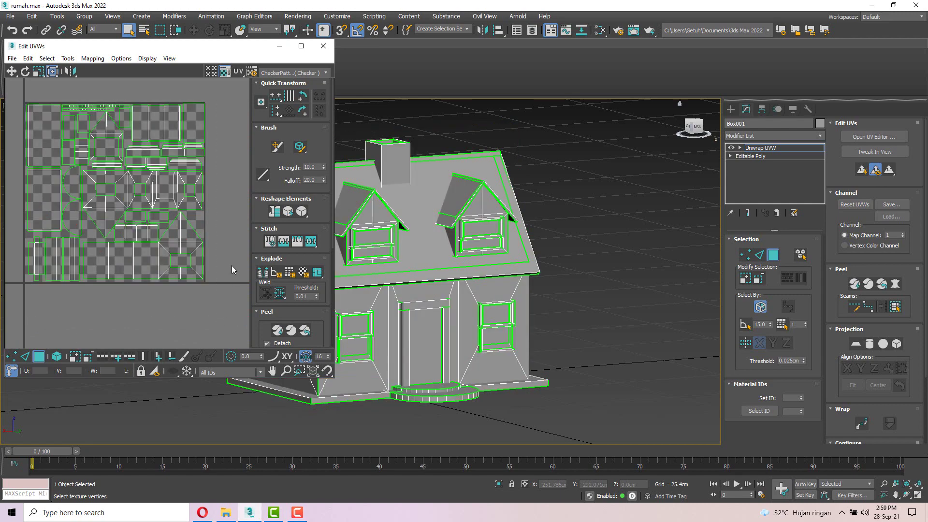
Select all UV elements of the house and render their UVW template at 1024 by 1024
middle_click_drag(537, 306, 487, 304, "alt")
middle_click_drag(203, 206, 211, 221)
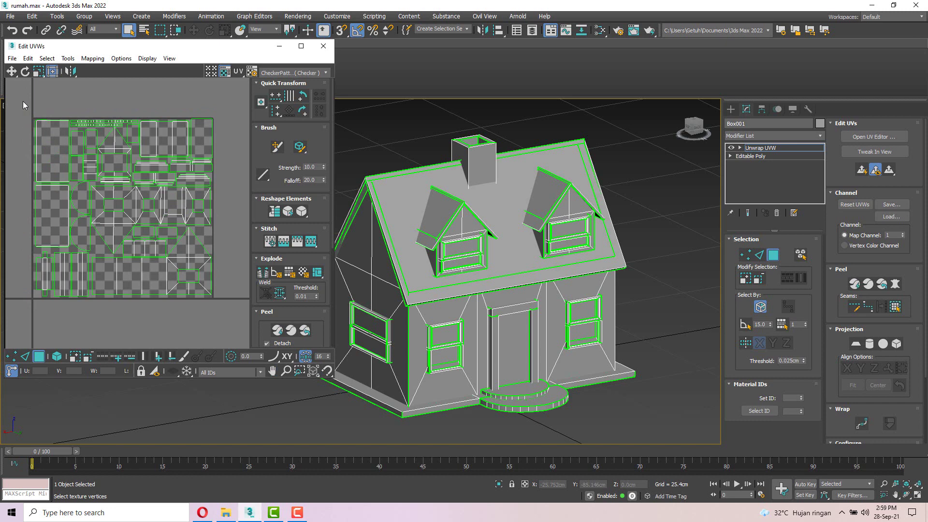
left_click_drag(25, 103, 231, 318)
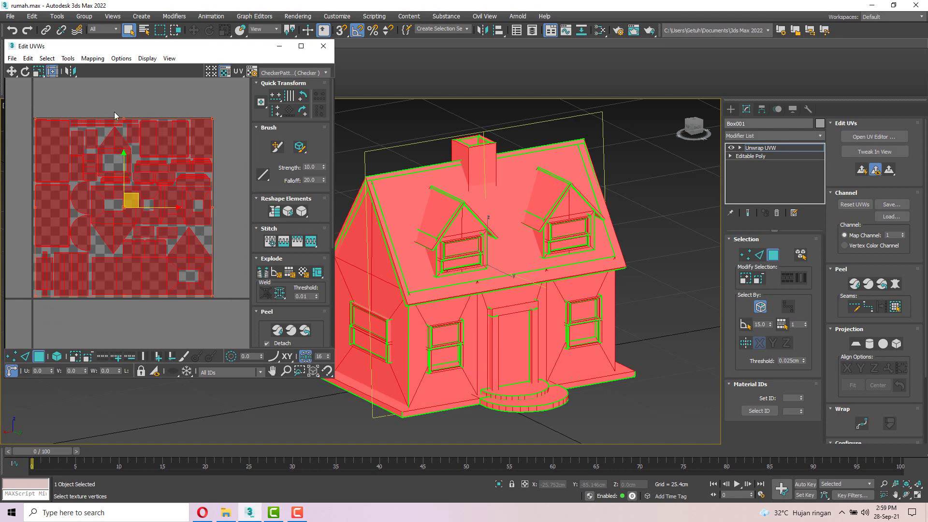
left_click(70, 60)
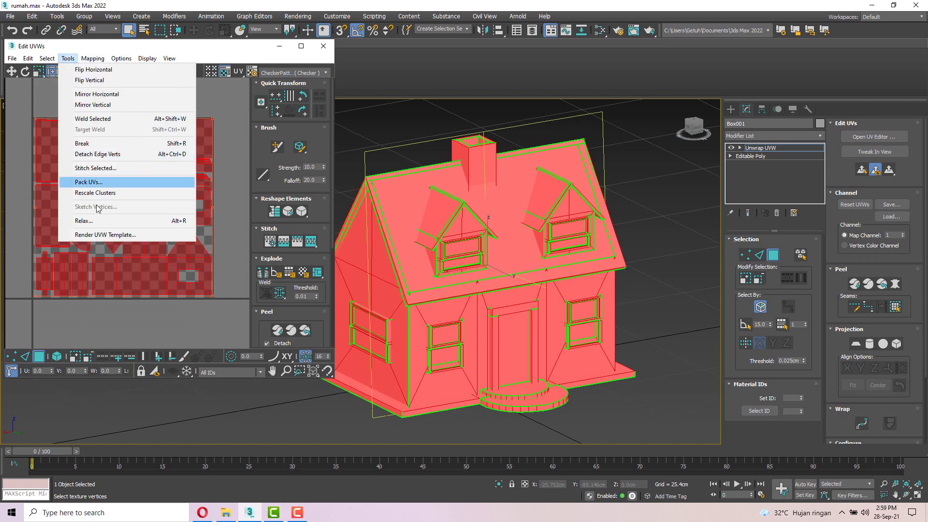
left_click(109, 236)
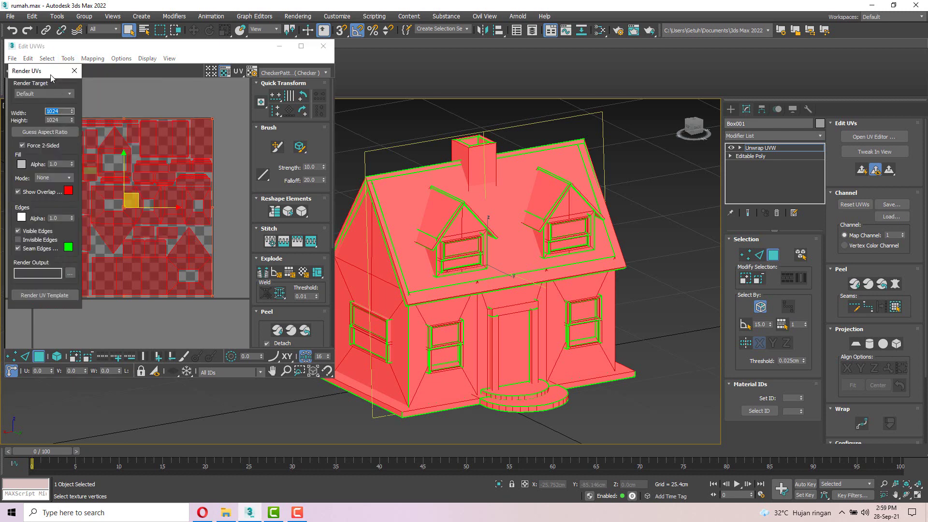
left_click_drag(51, 75, 201, 100)
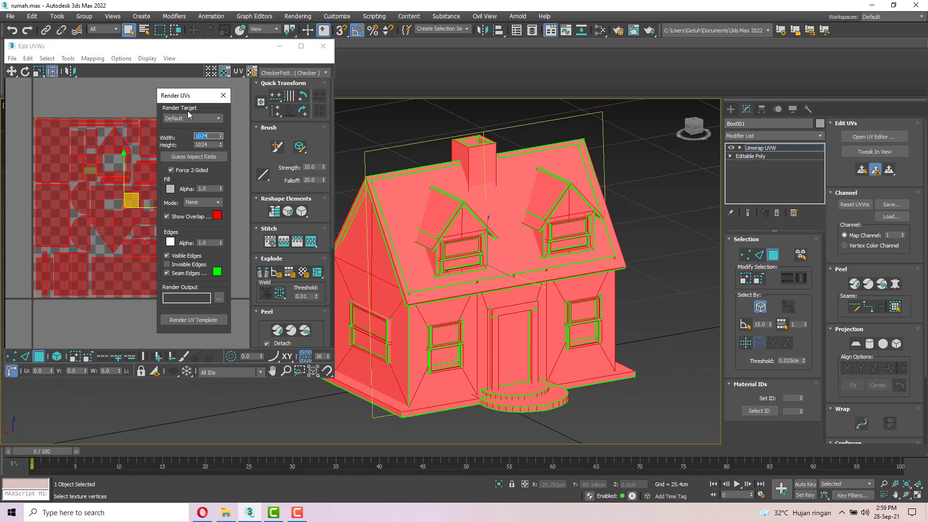
left_click(201, 322)
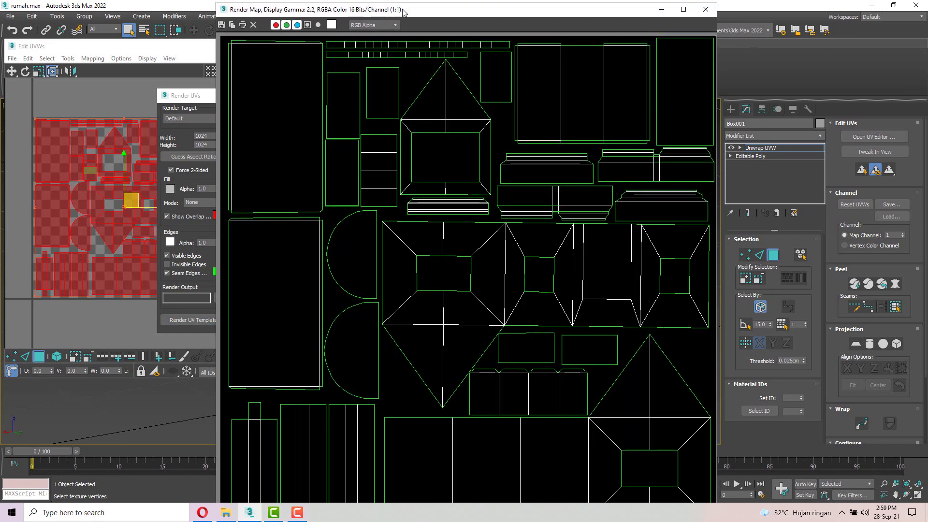
Save the rendered UV template to the Documents library as the PNG image aaaa, in RGB 48 bit with alpha channel
left_click_drag(382, 4, 398, 5)
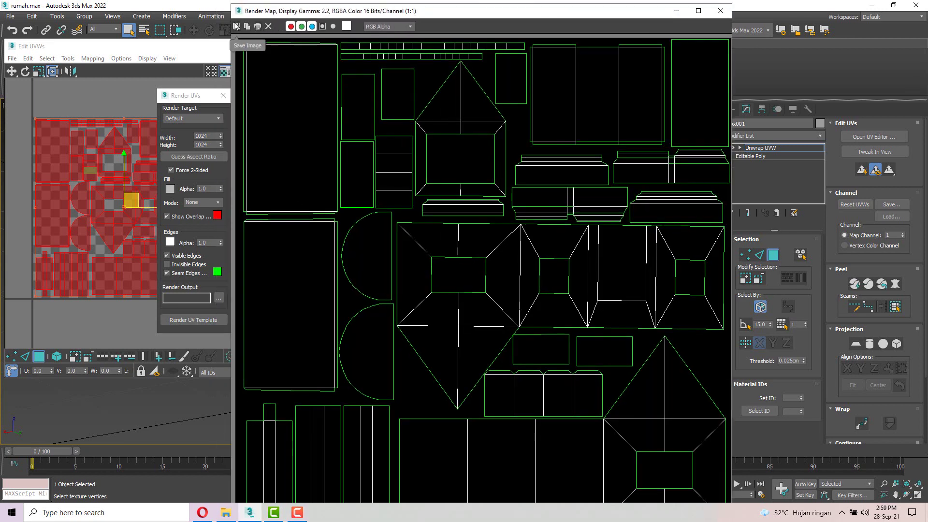
left_click(237, 27)
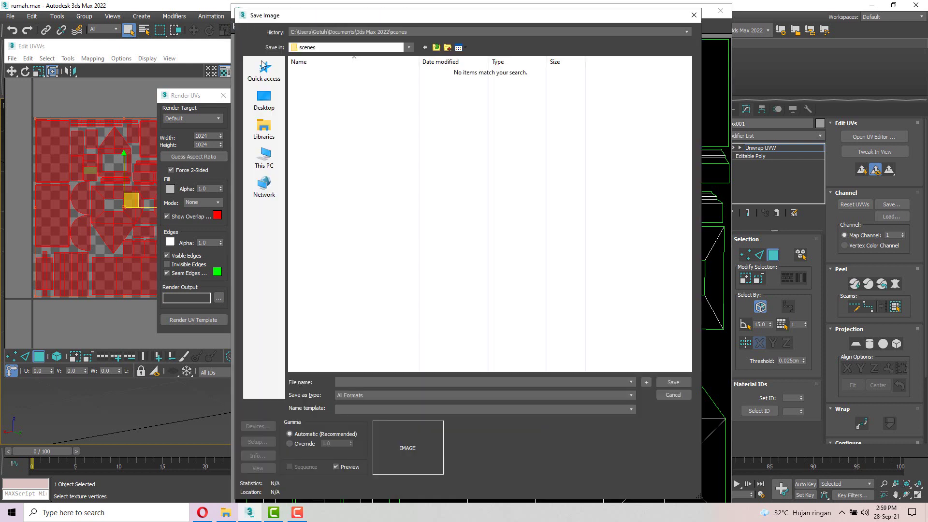
left_click(362, 396)
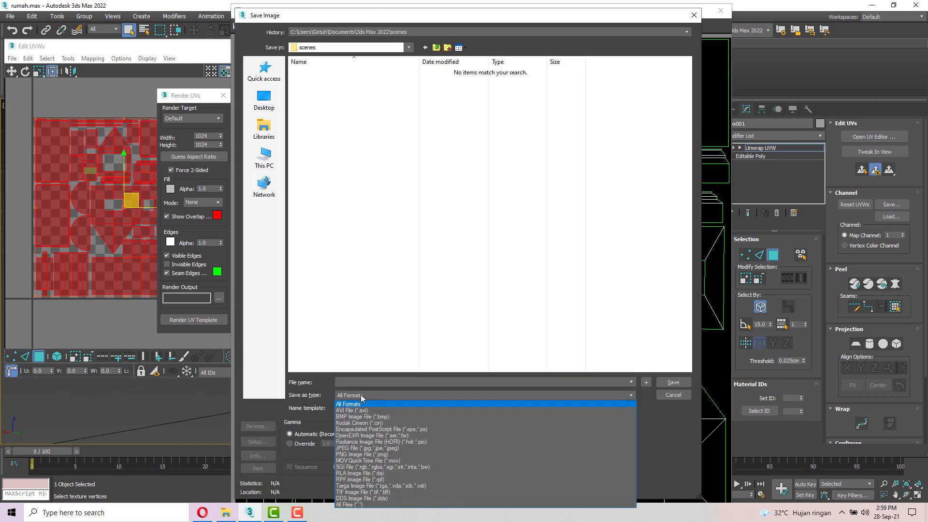
left_click(354, 455)
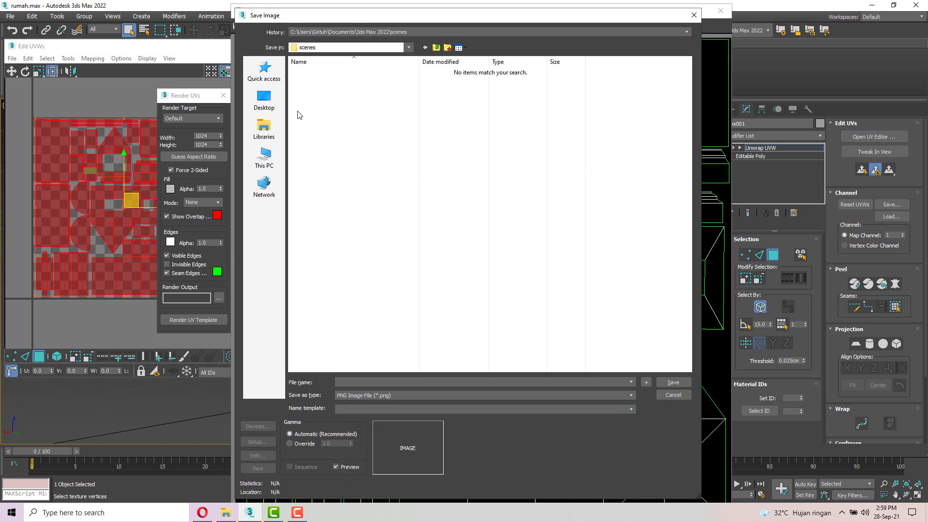
left_click(264, 128)
double_click(440, 71)
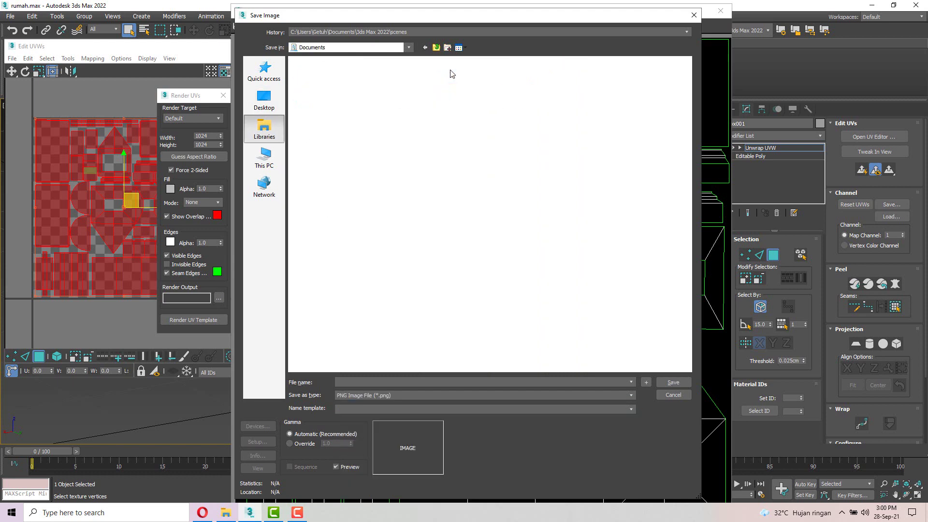
left_click(366, 382)
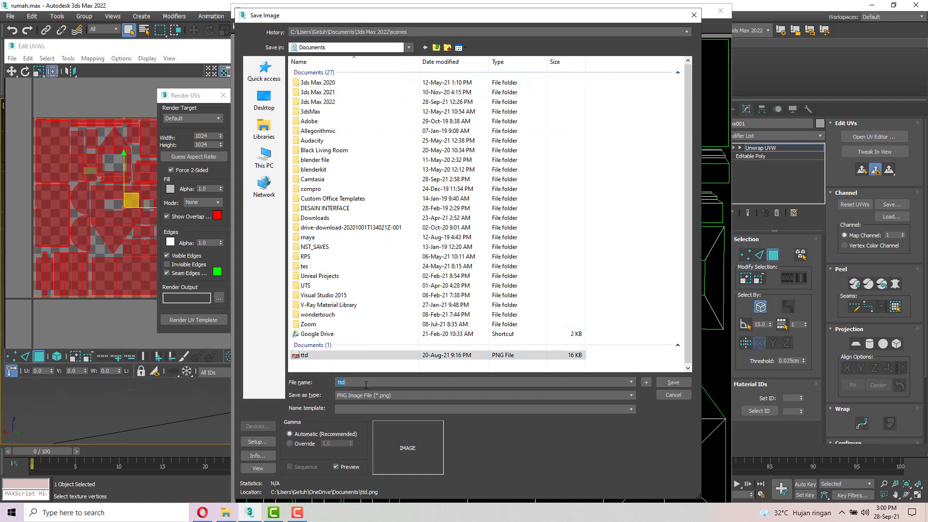
type("aaaa")
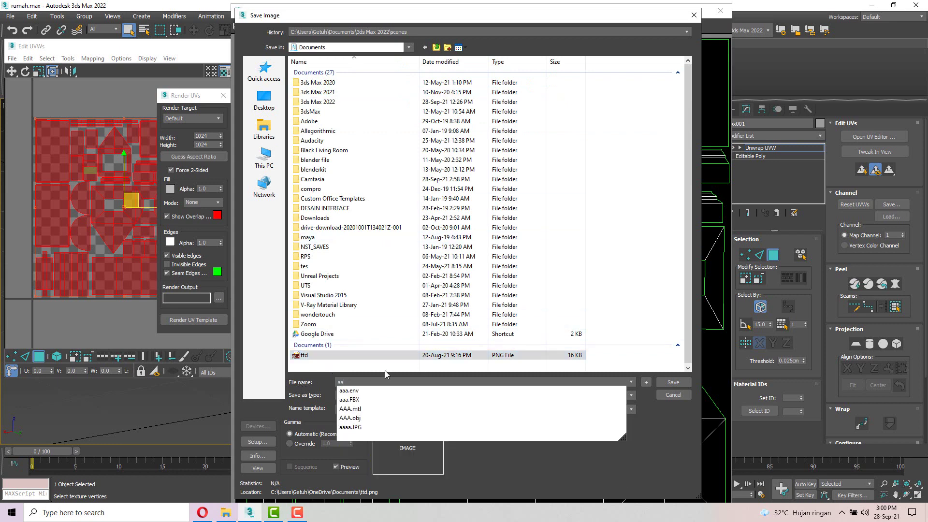
left_click(674, 385)
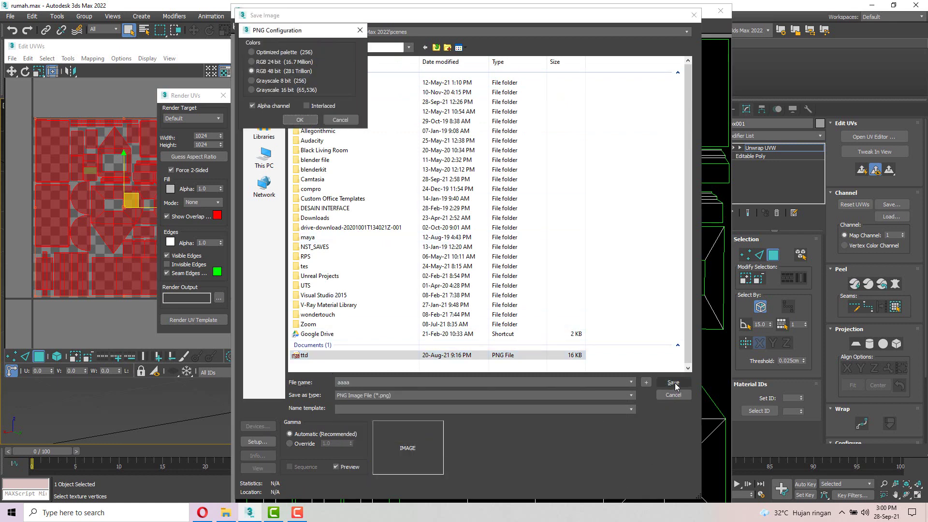
left_click(300, 119)
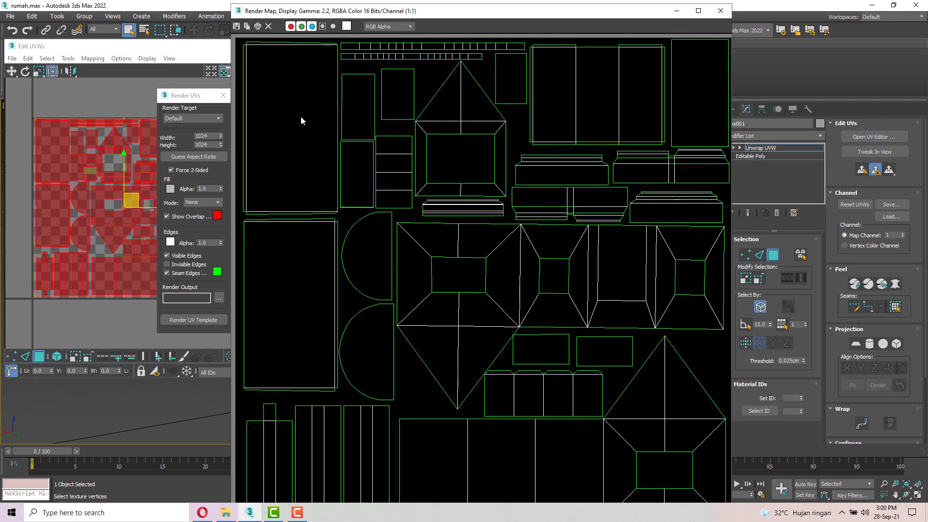
Collapse the house's entire modifier stack and close the rendered template window
left_click_drag(562, 25, 437, 44)
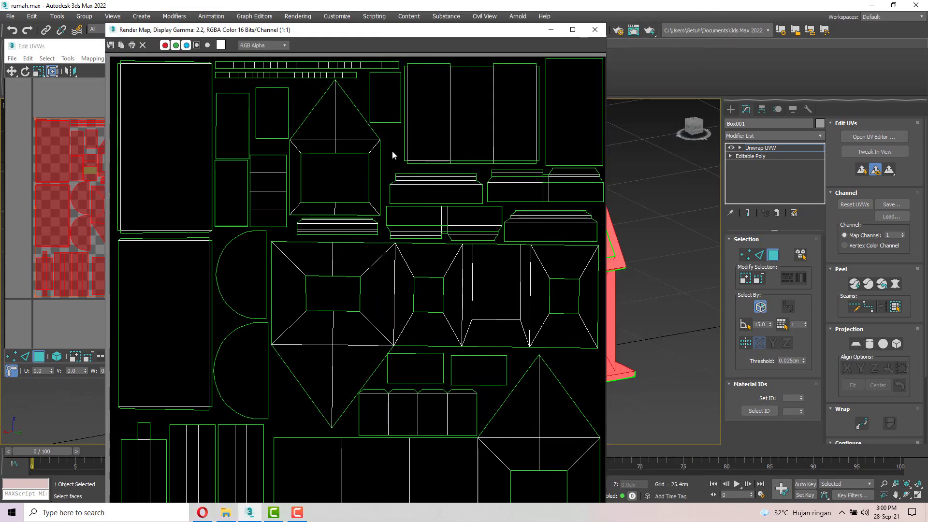
right_click(761, 147)
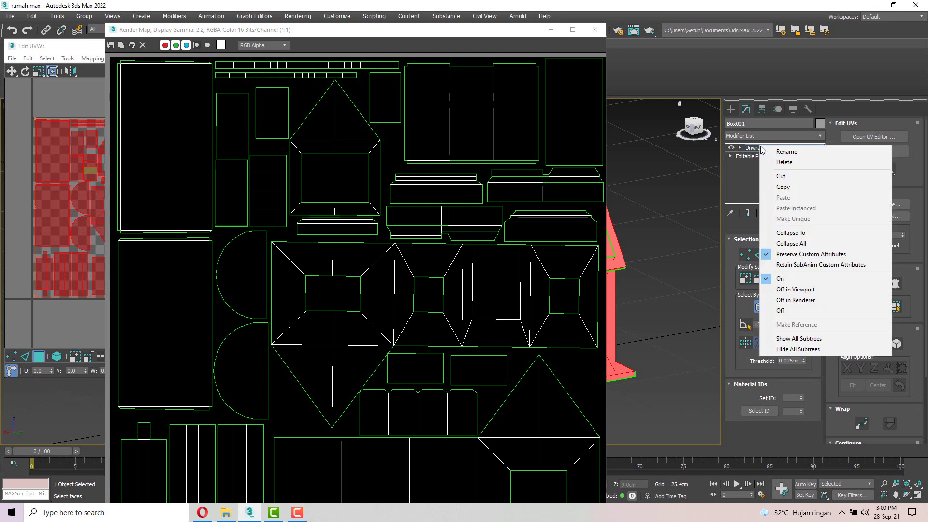
left_click(800, 244)
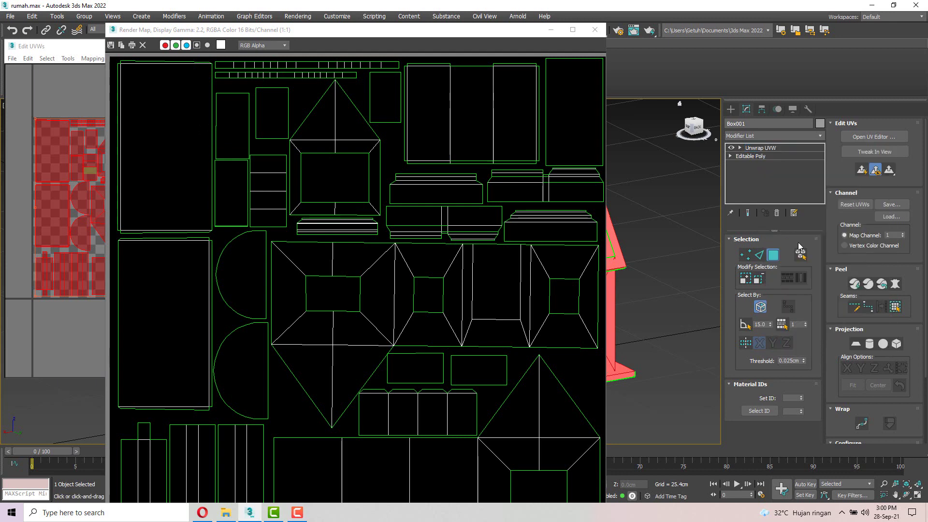
left_click(597, 36)
middle_click_drag(596, 225, 519, 239)
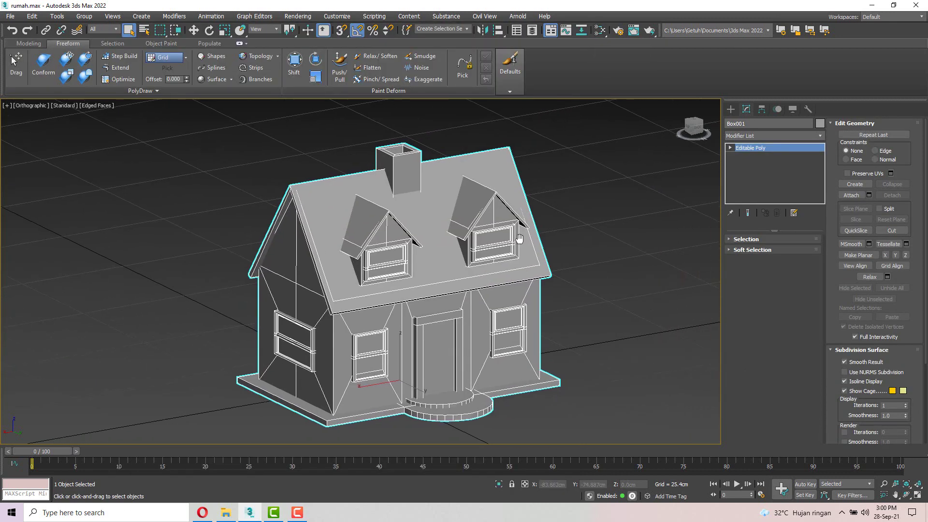